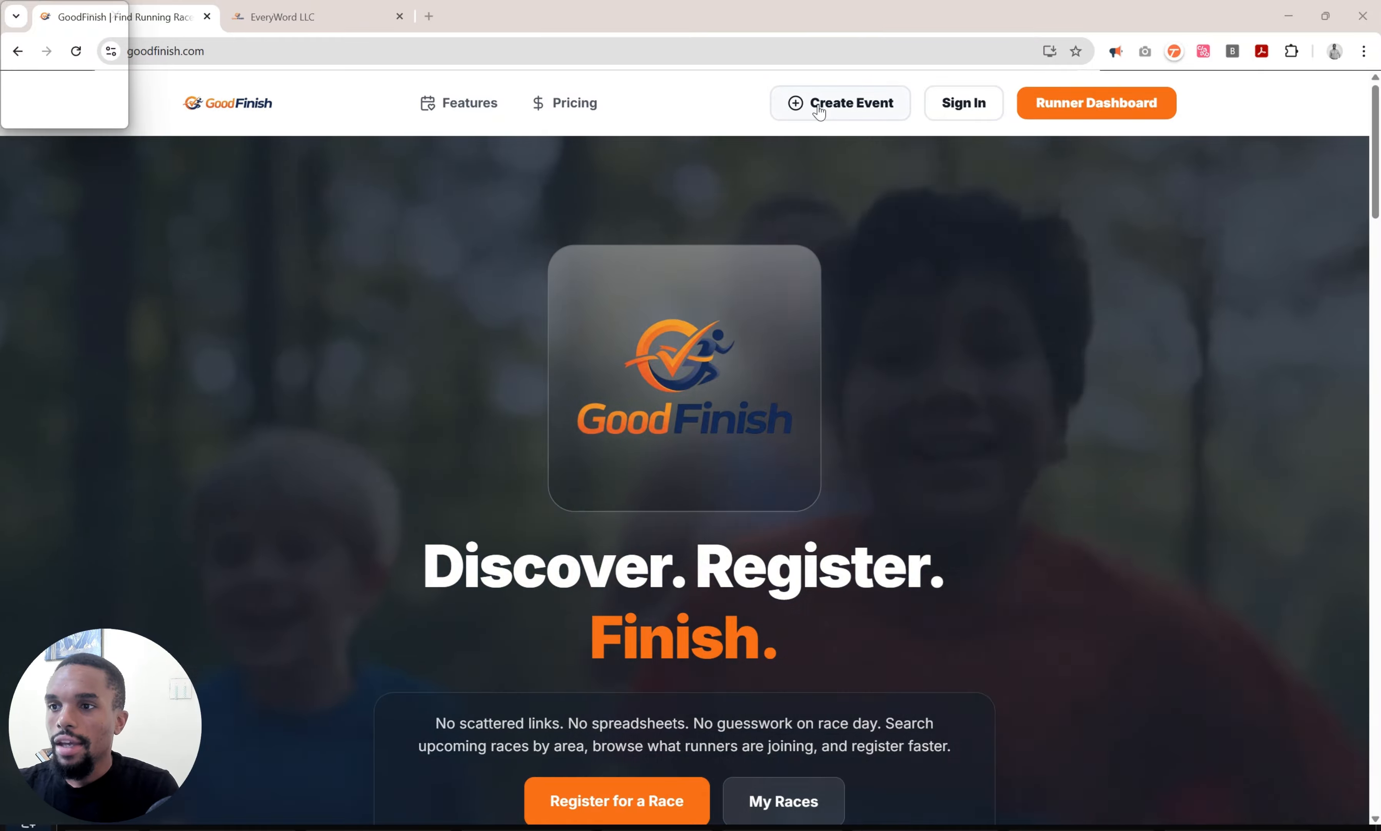
Start a new event from the GoodFinish home page's Create Event button.
left_click(821, 110)
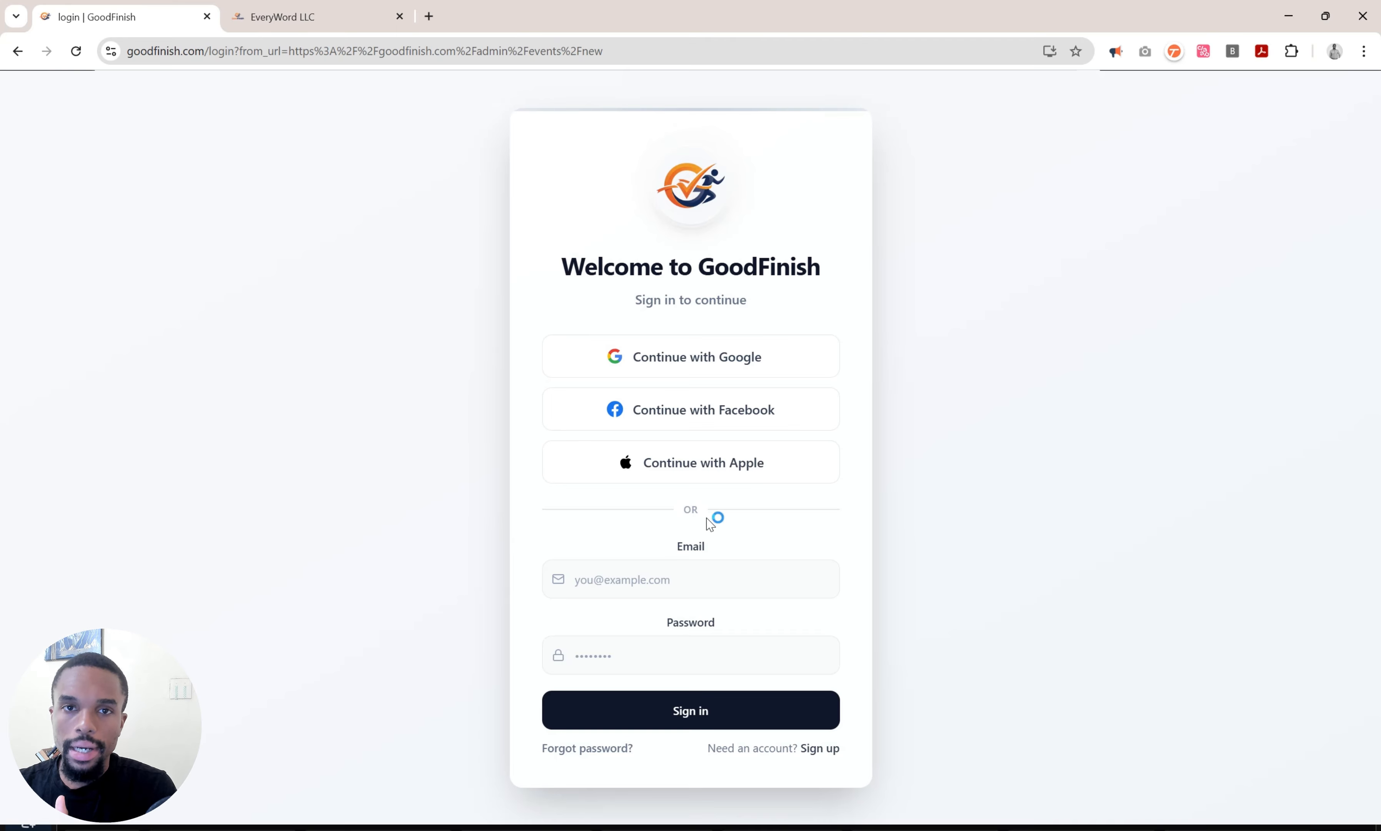
Sign in with Google using the first listed account.
left_click(734, 359)
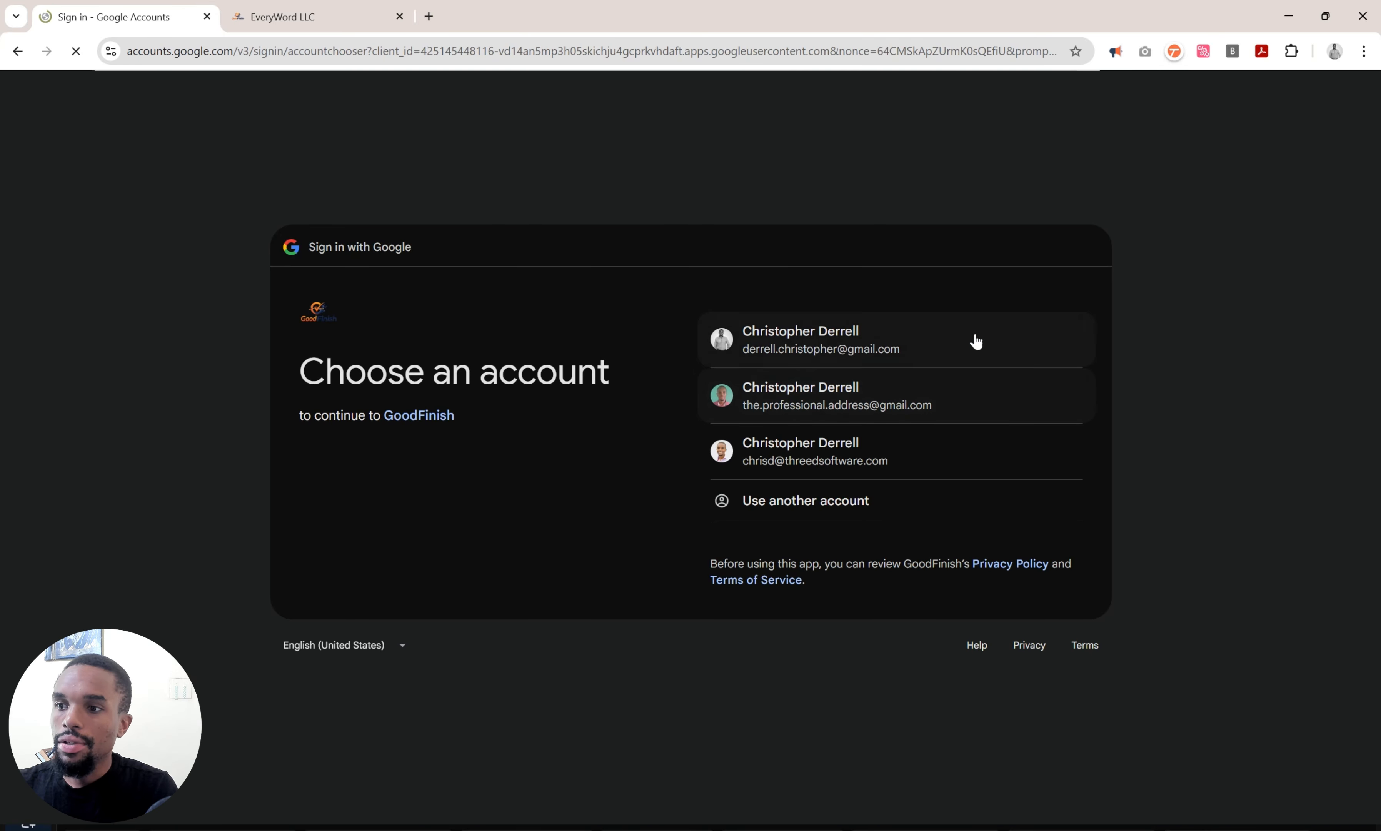
left_click(974, 333)
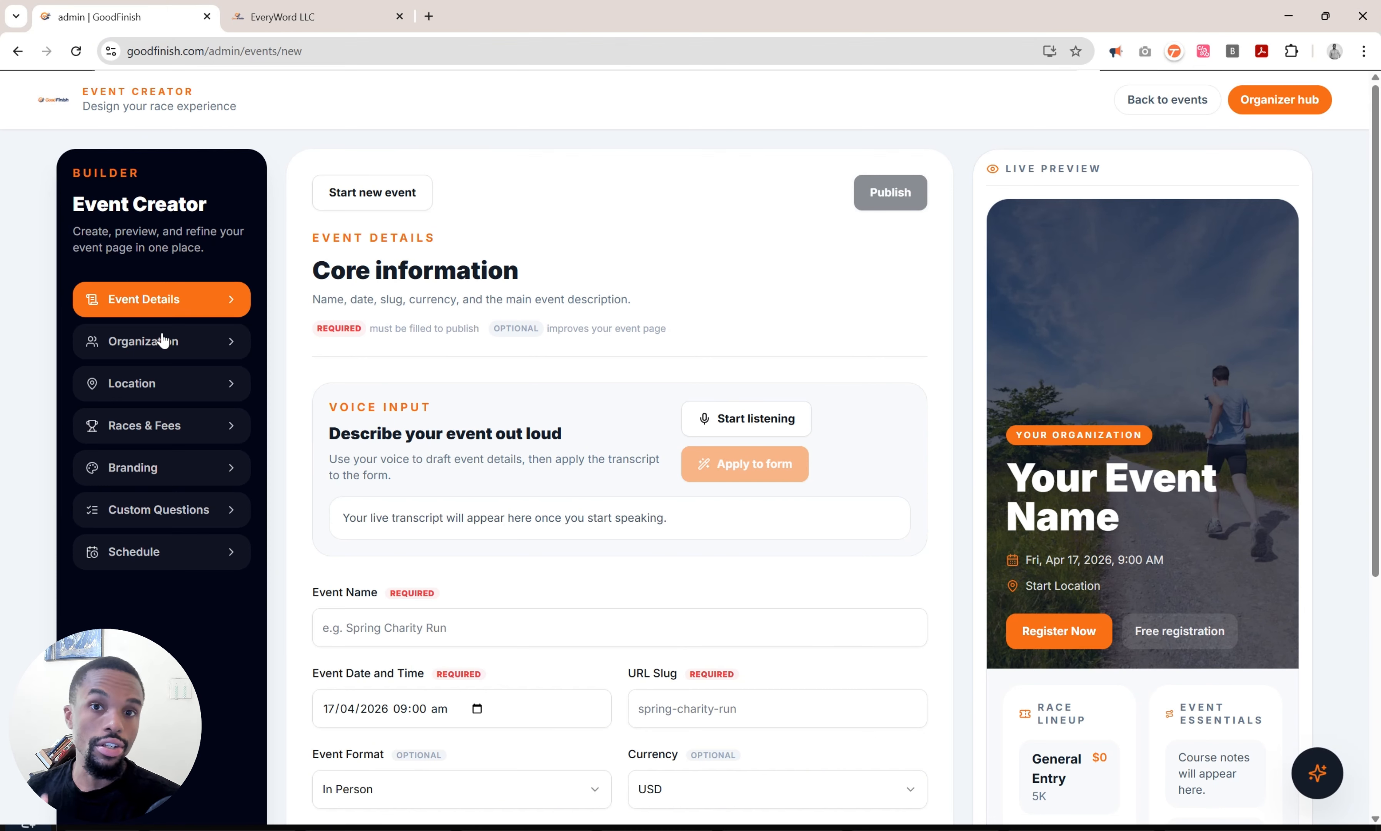
Enter 'CD High School 20th Anniversary Reunion' as the event name.
scroll(348, 496, "down", 3)
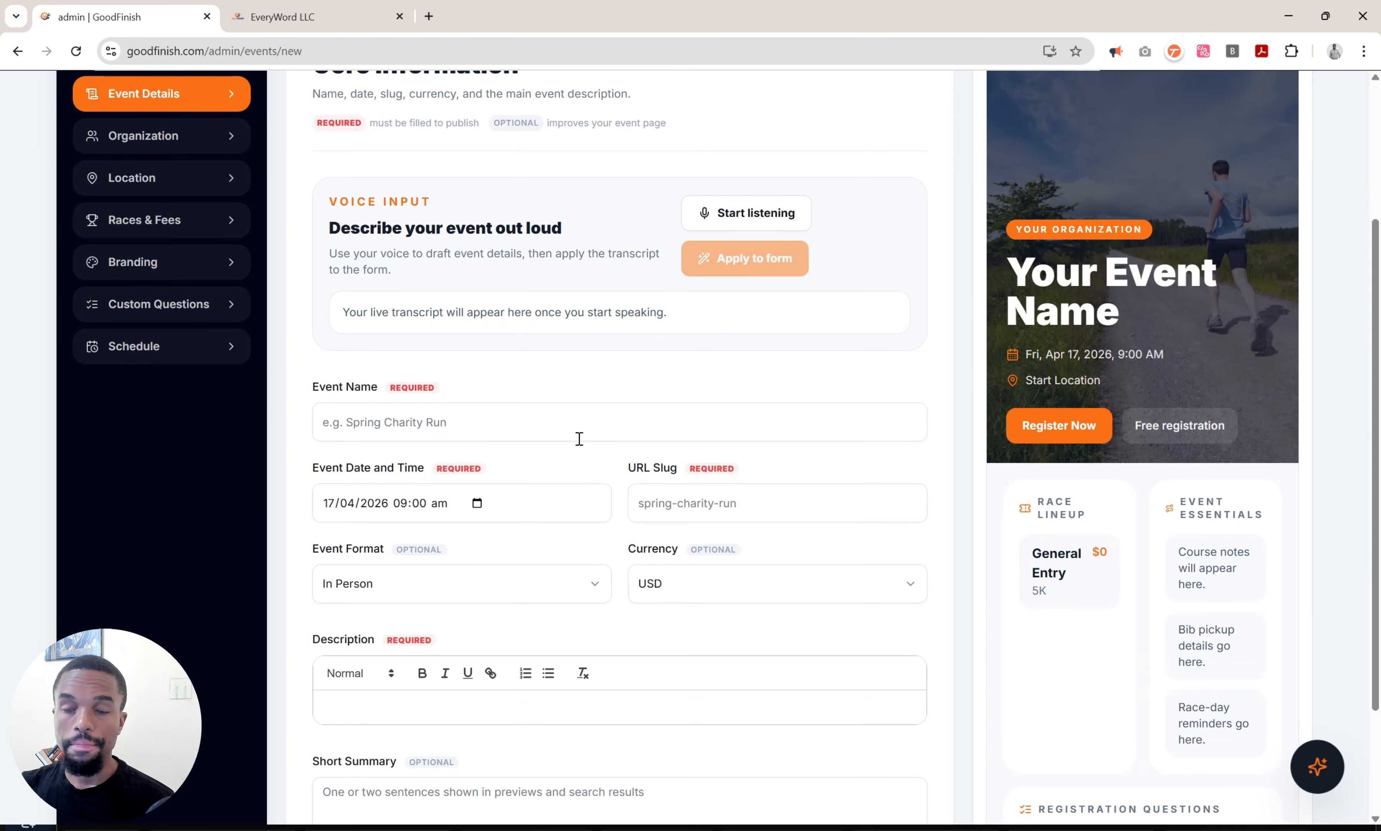
scroll(578, 438, "up", 1)
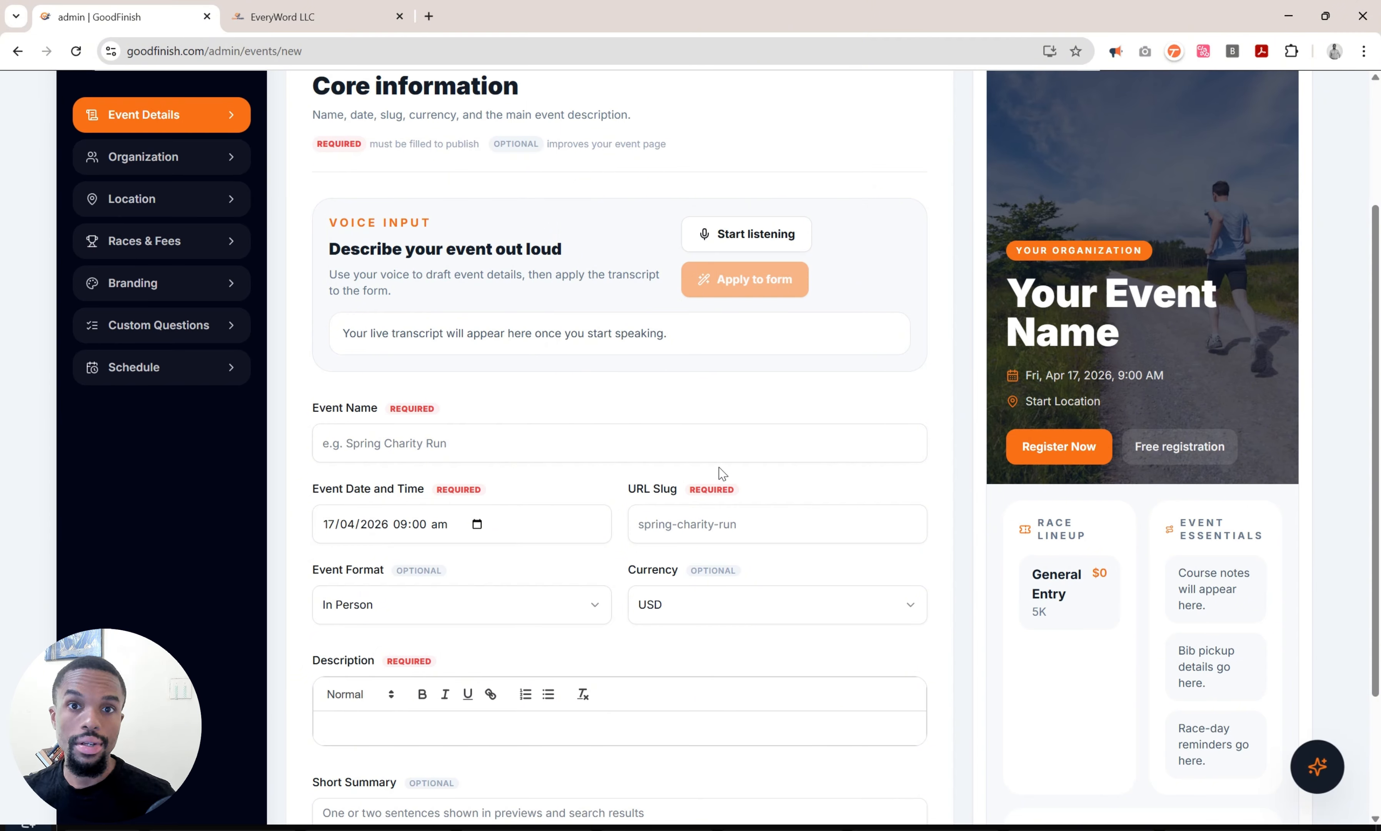
left_click(571, 439)
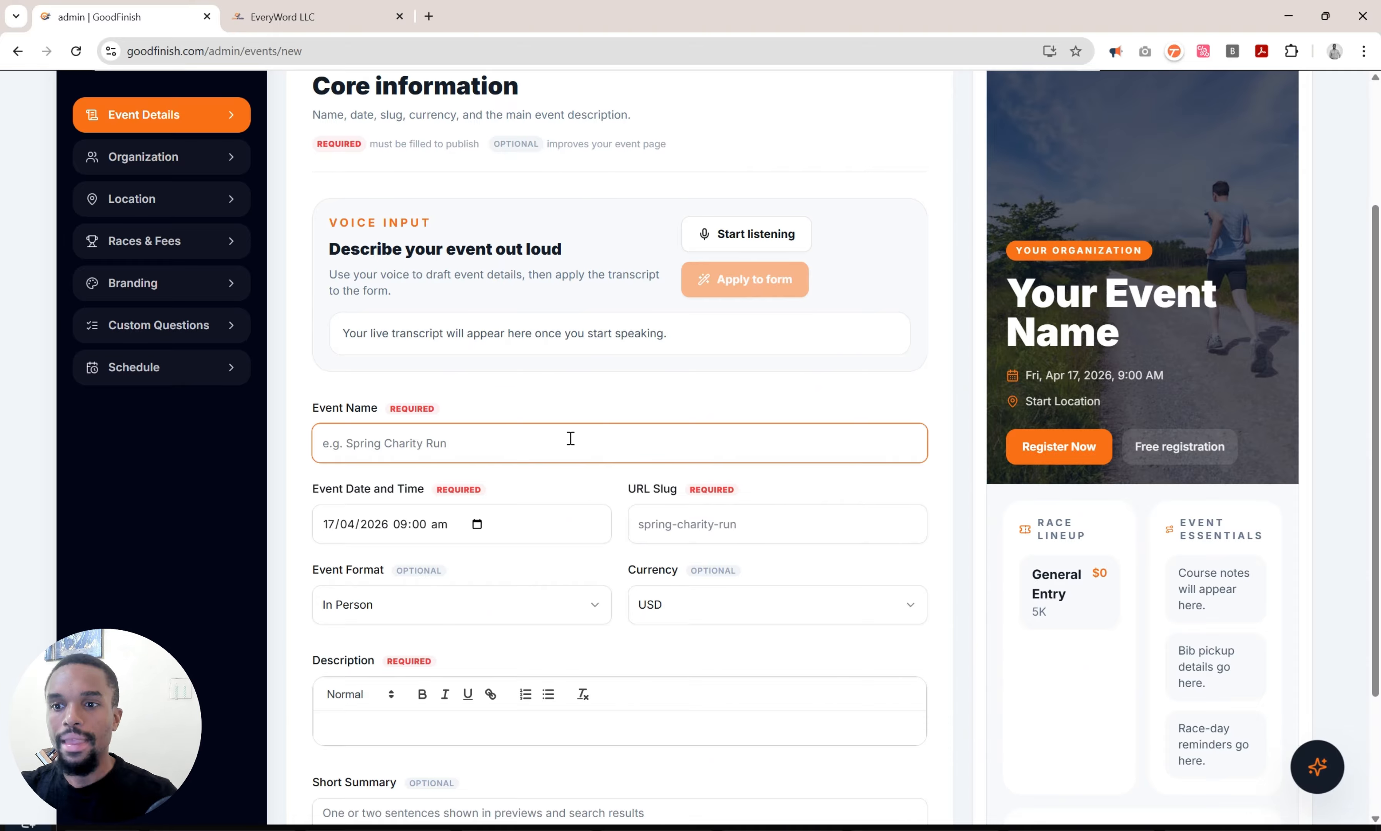
scroll(571, 439, "down", 1)
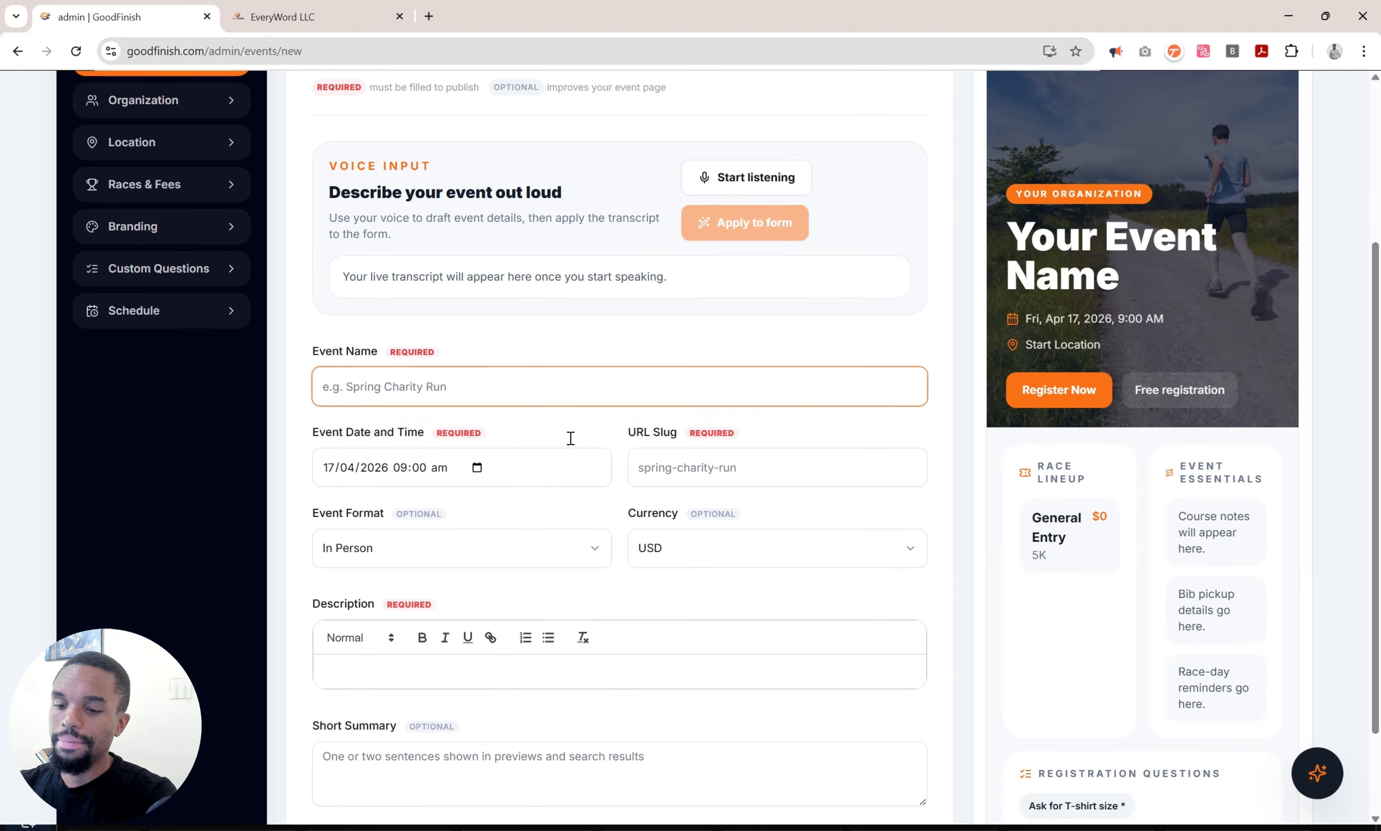
scroll(571, 439, "down", 1)
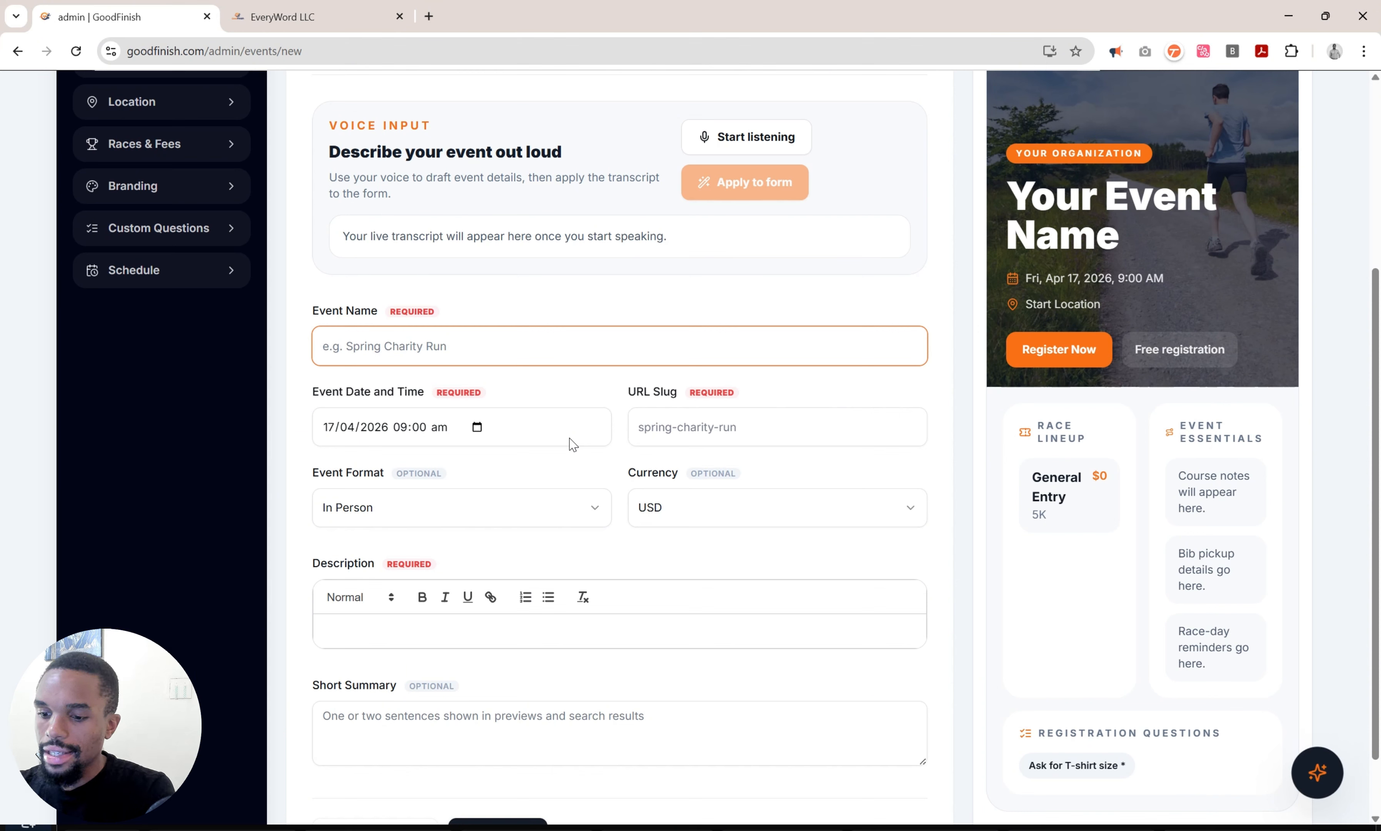
type("CD ")
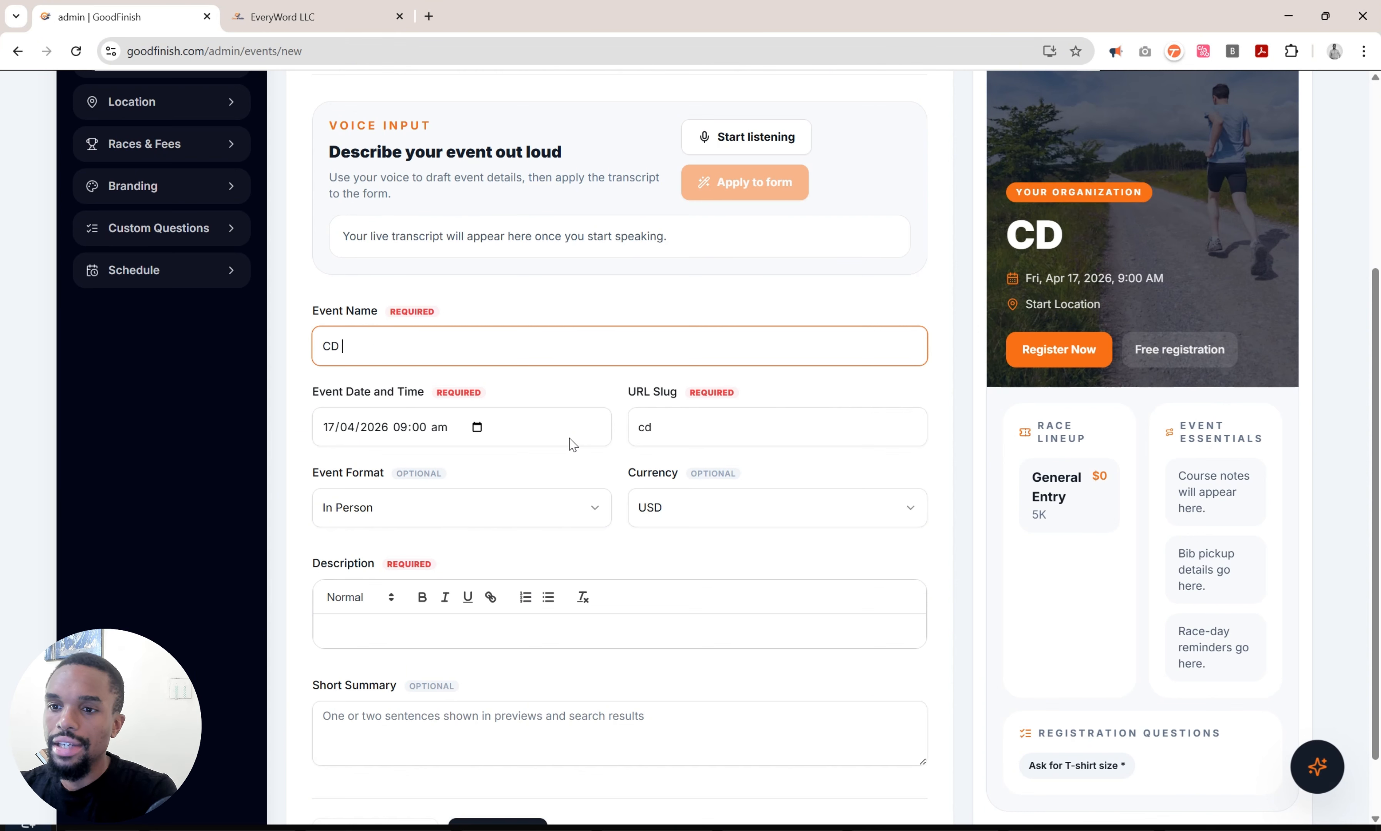
type("High School ")
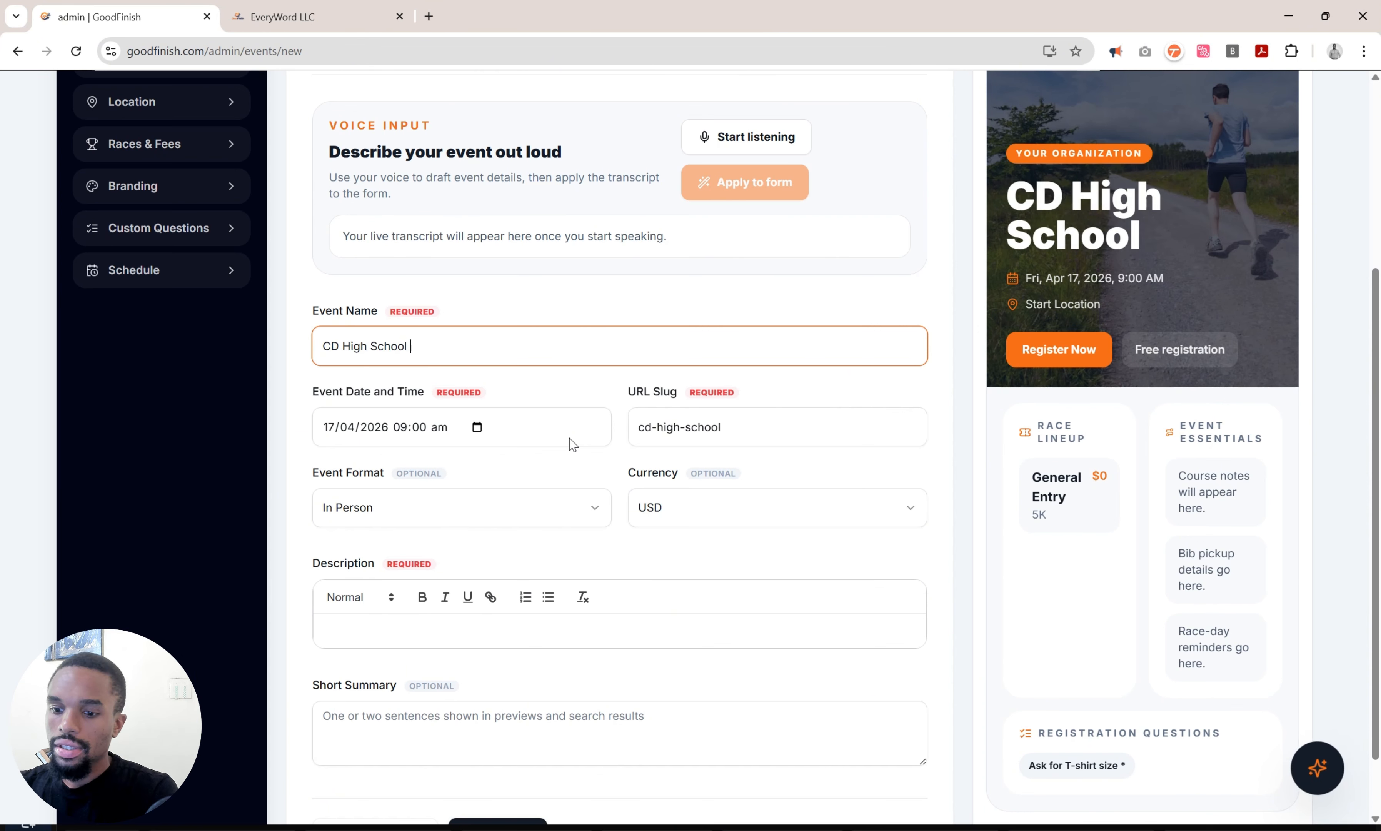
type("20th Anniver")
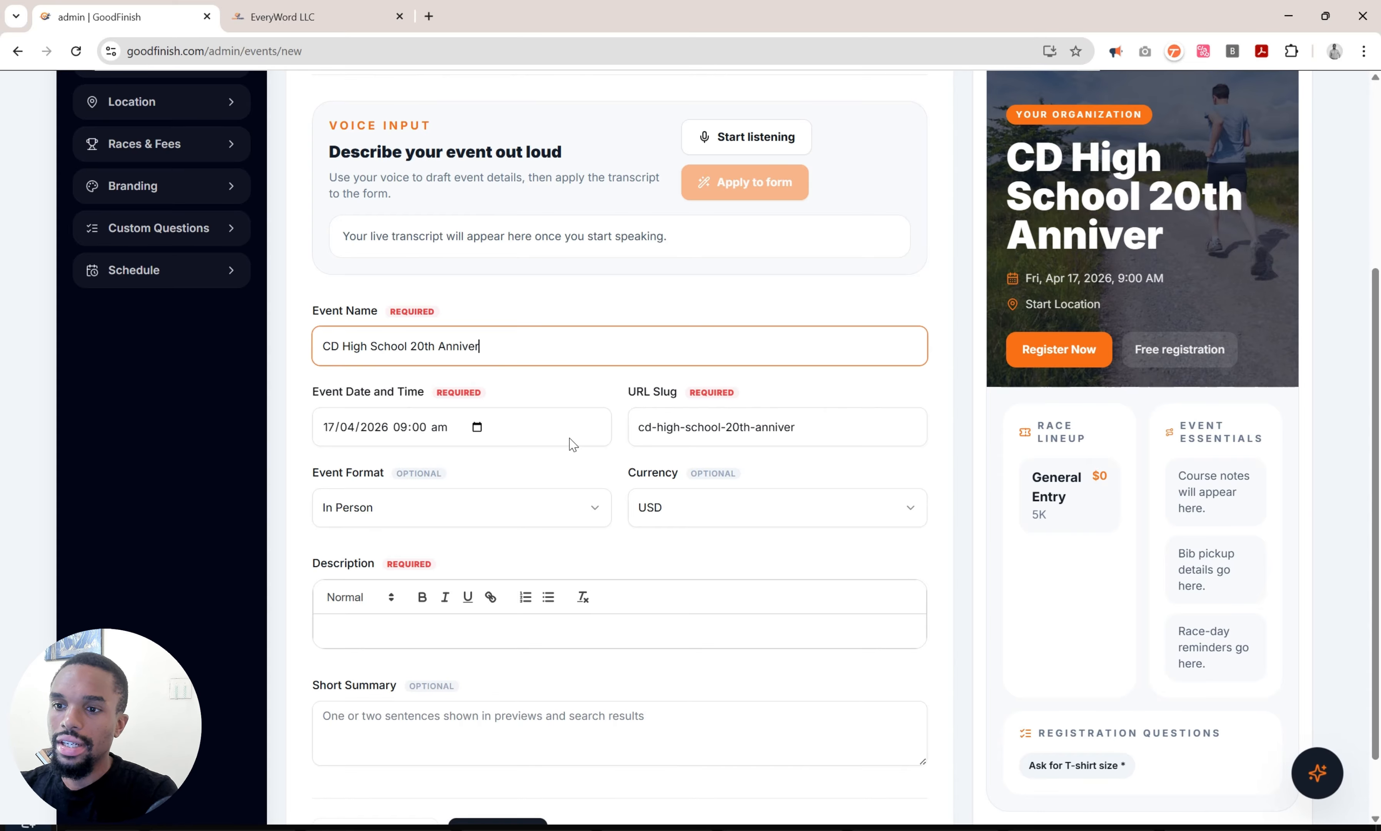
type("sary Reunion")
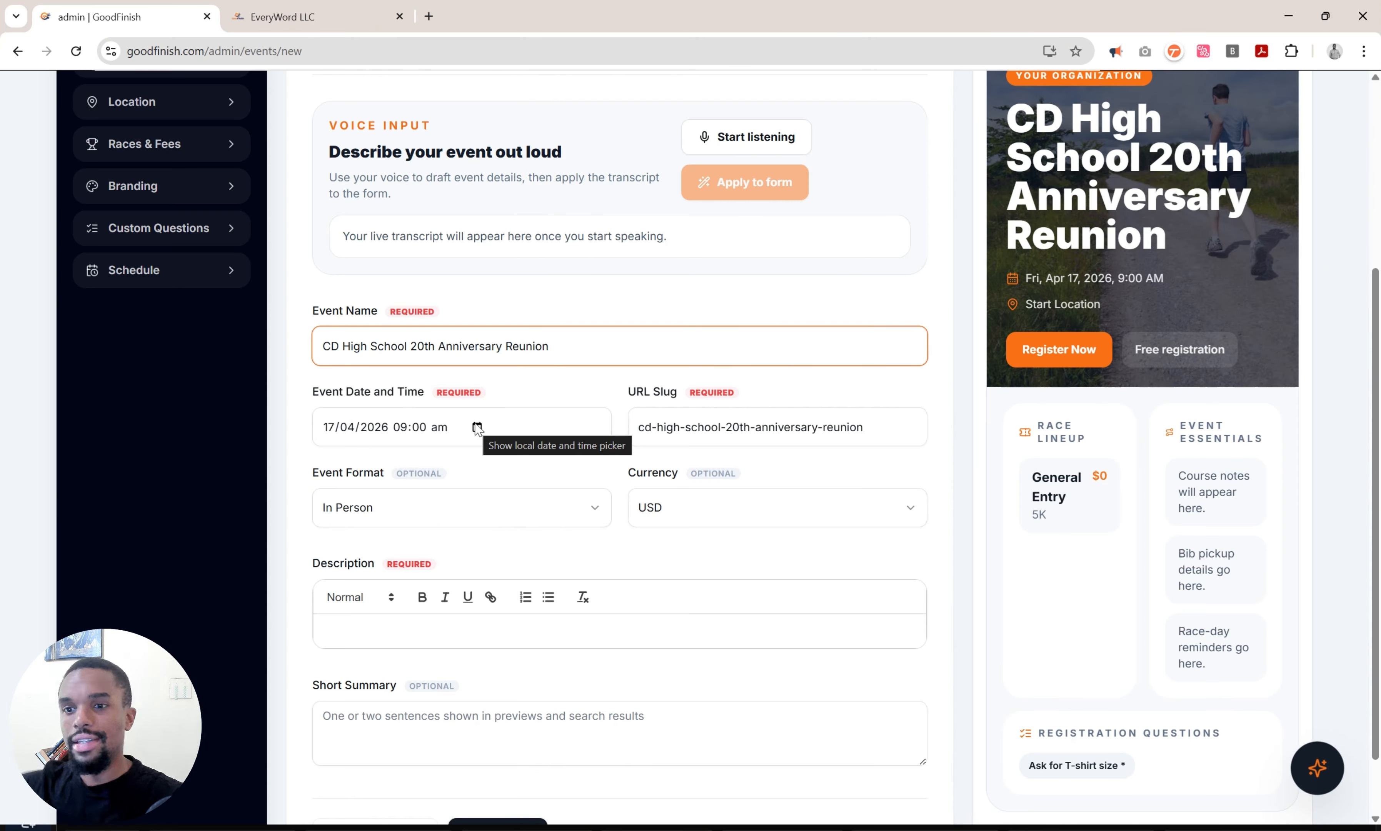
Set the event date and time to 27 June 2026 at 05:30 am.
left_click(477, 427)
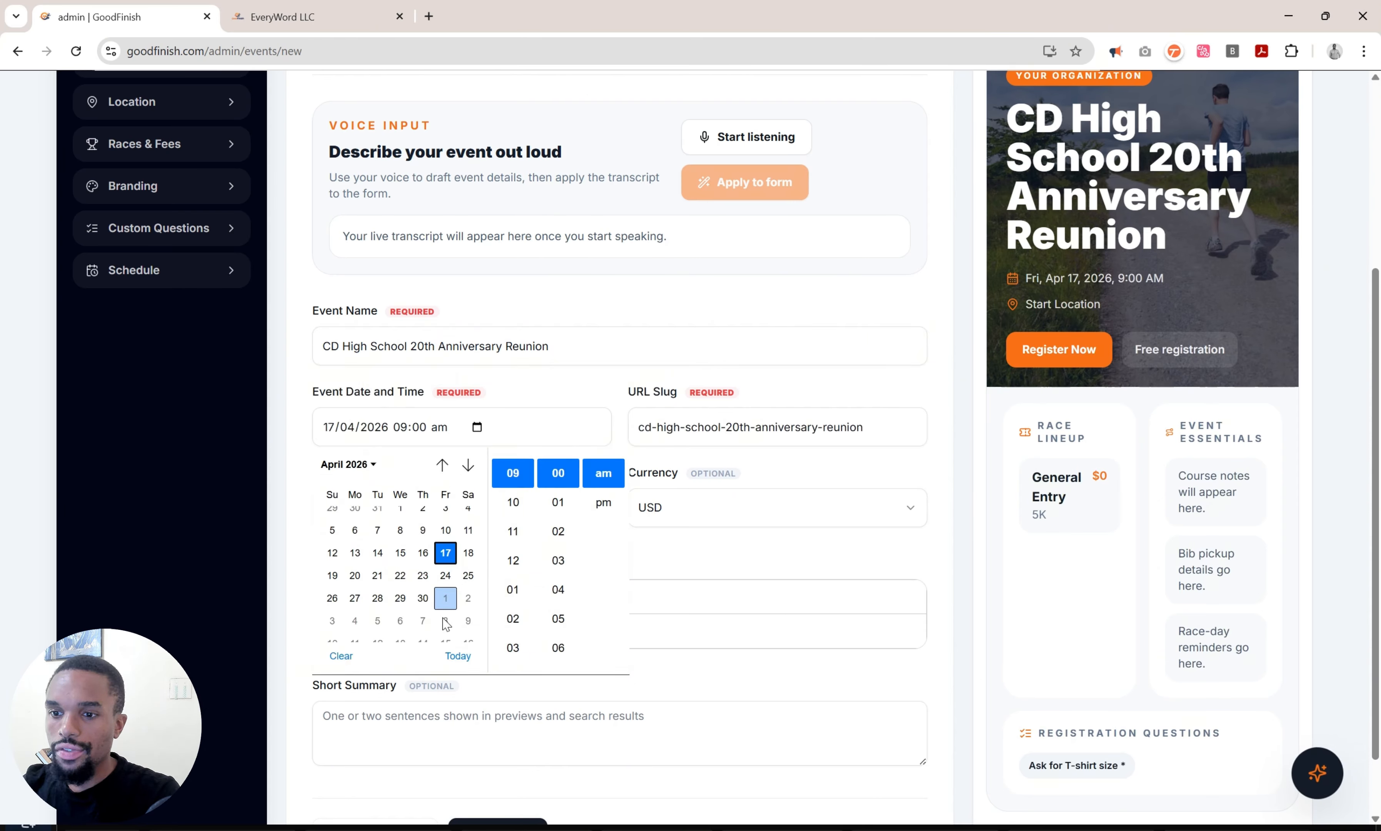
left_click(469, 465)
left_click(468, 464)
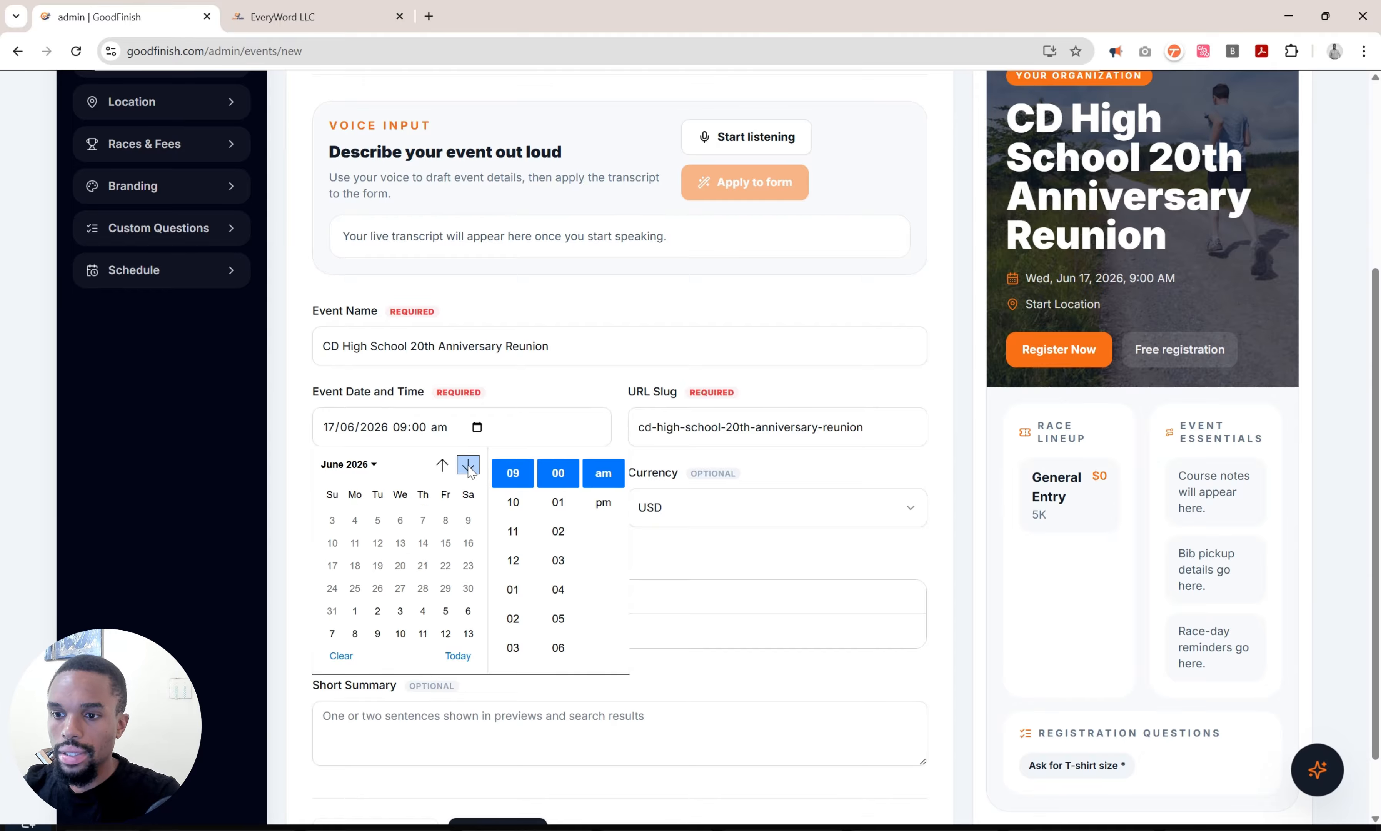
left_click(468, 585)
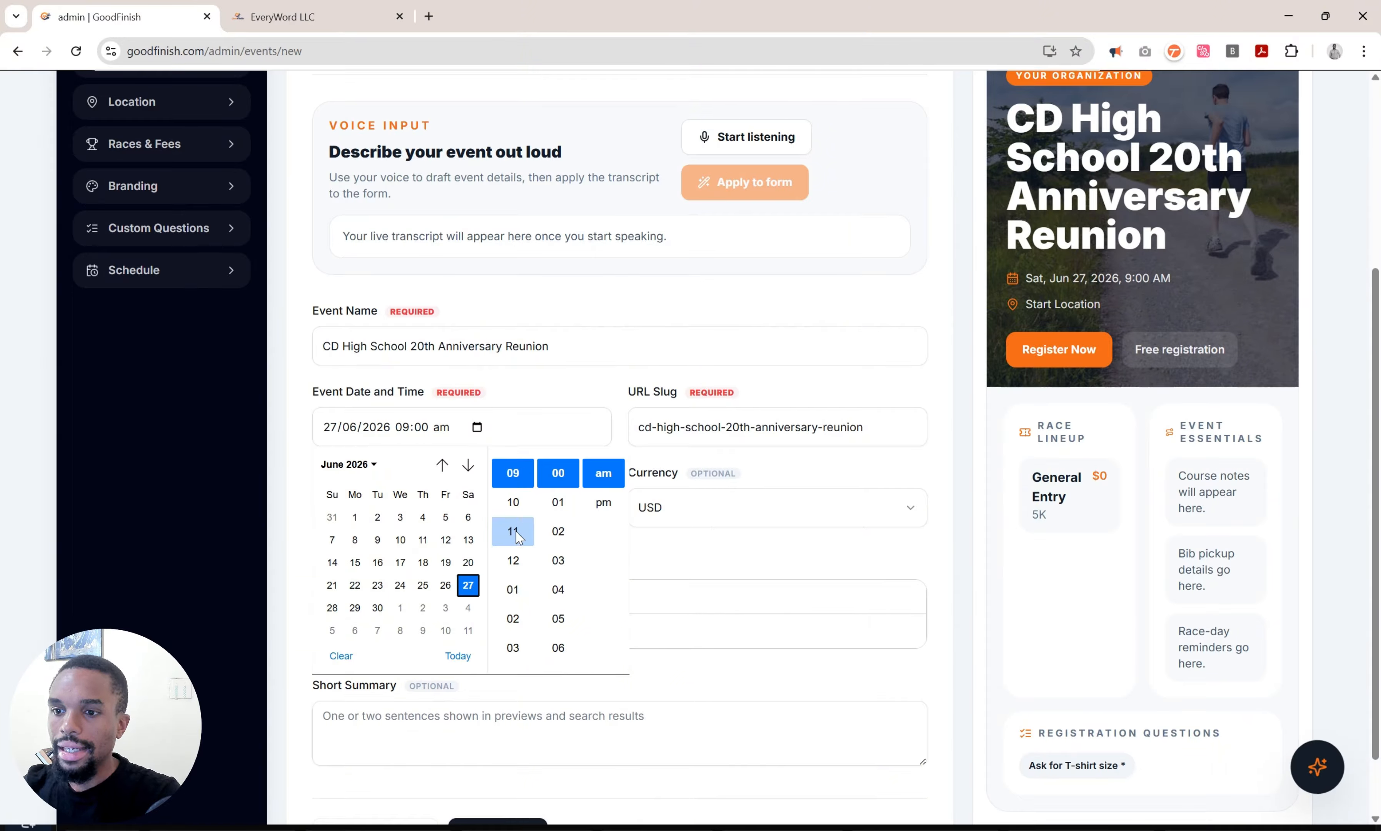
scroll(519, 537, "up", 2)
scroll(519, 537, "up", 1)
left_click(510, 530)
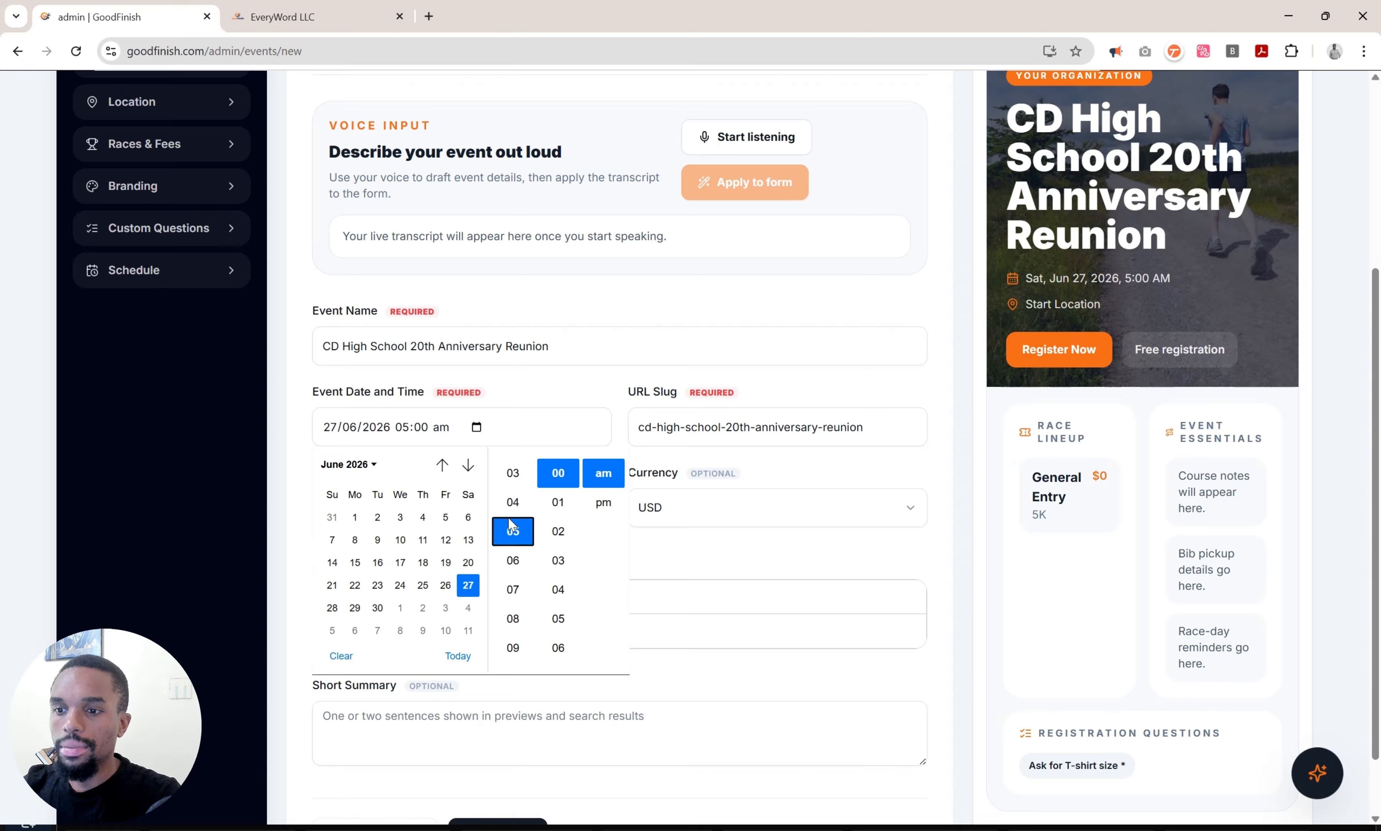
scroll(558, 645, "down", 10)
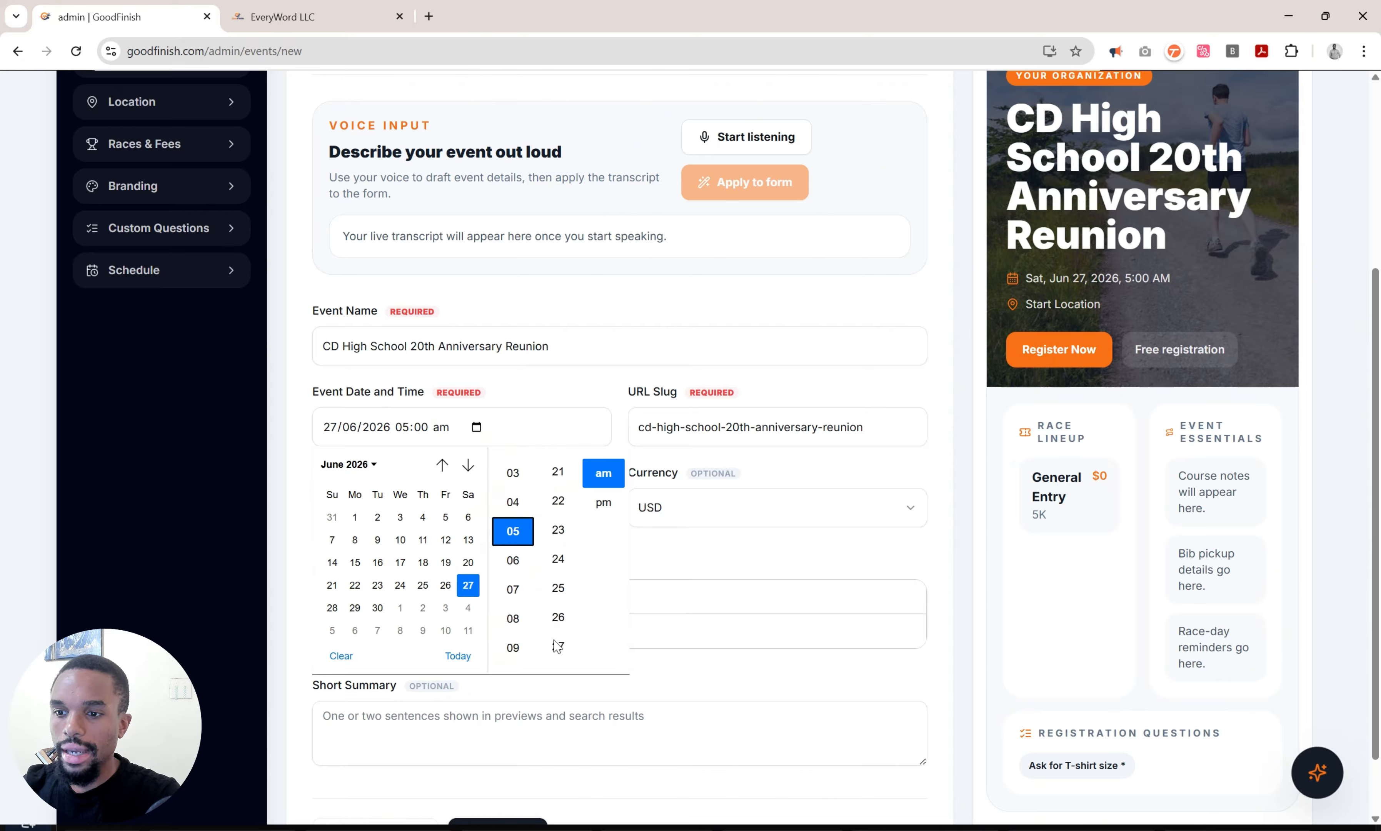
scroll(558, 640, "down", 2)
left_click(558, 632)
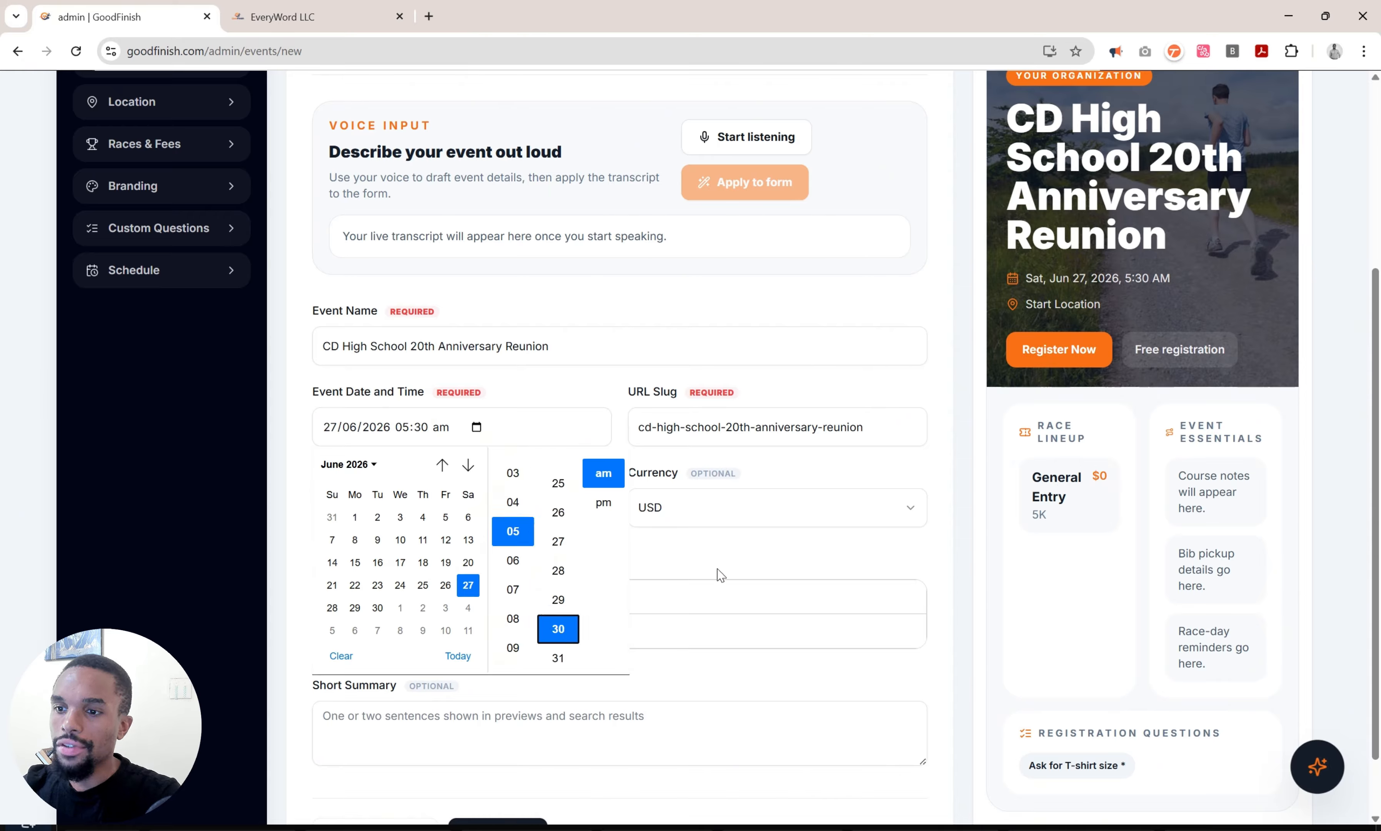
left_click(743, 554)
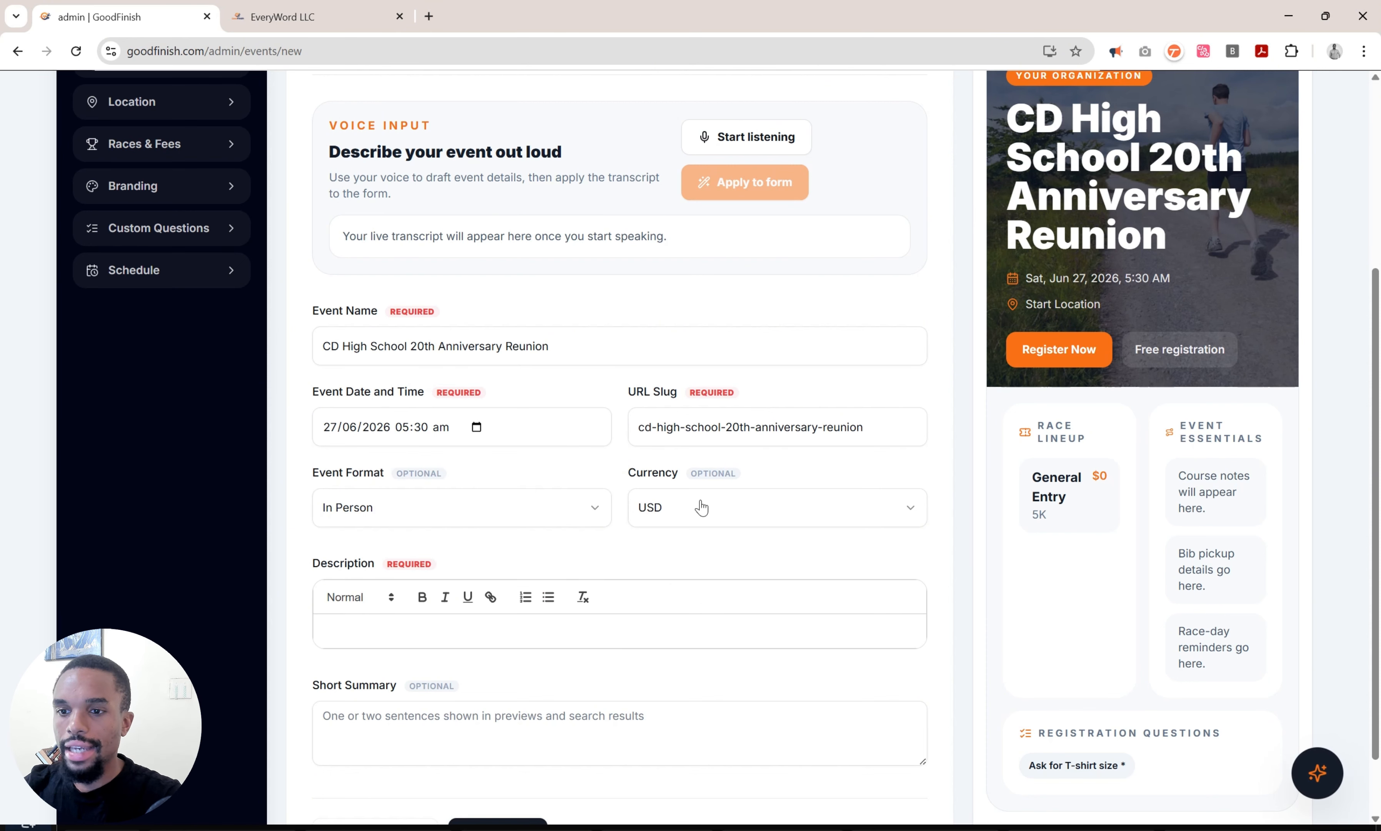
Keep In Person as the event format and USD as the currency.
left_click(429, 513)
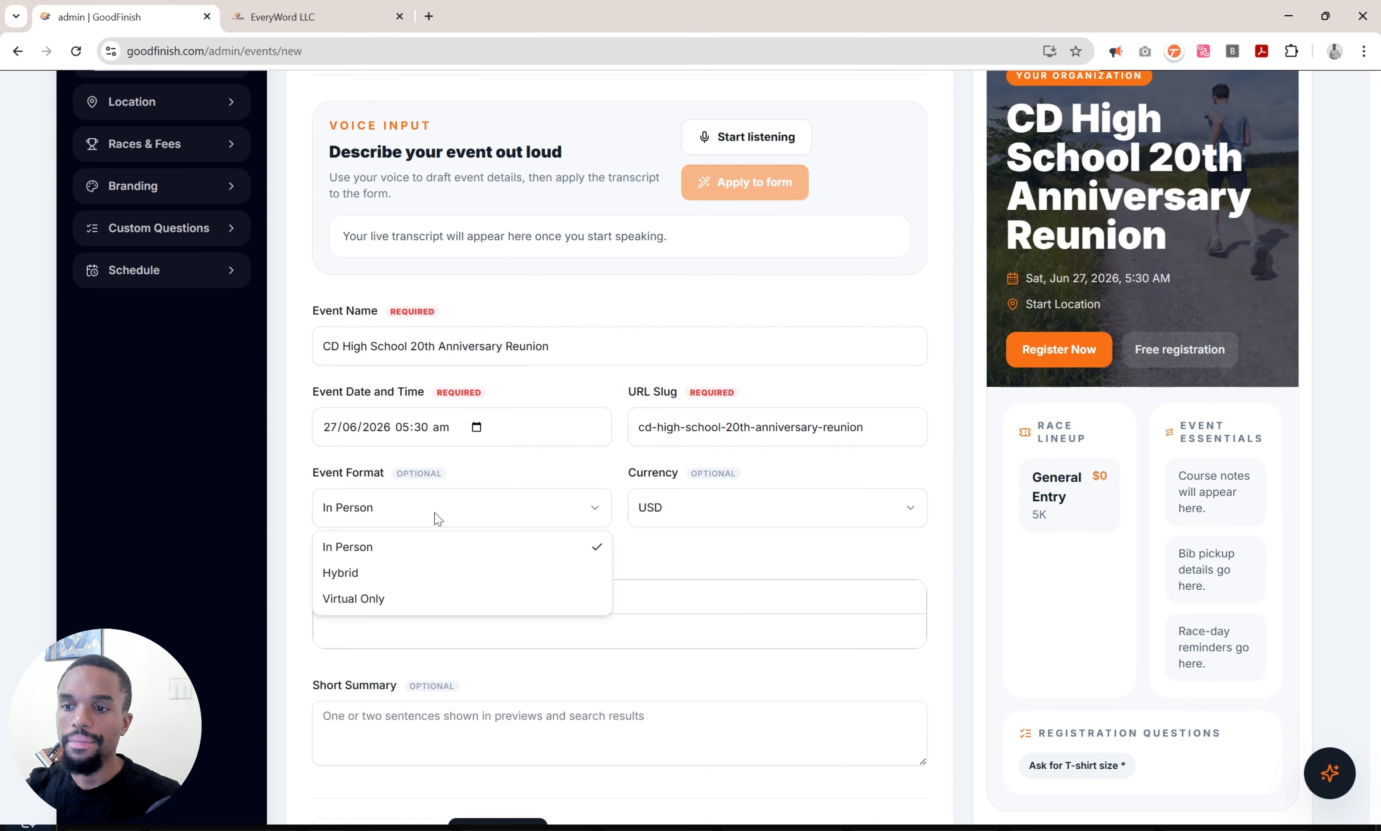
left_click(736, 529)
left_click(737, 516)
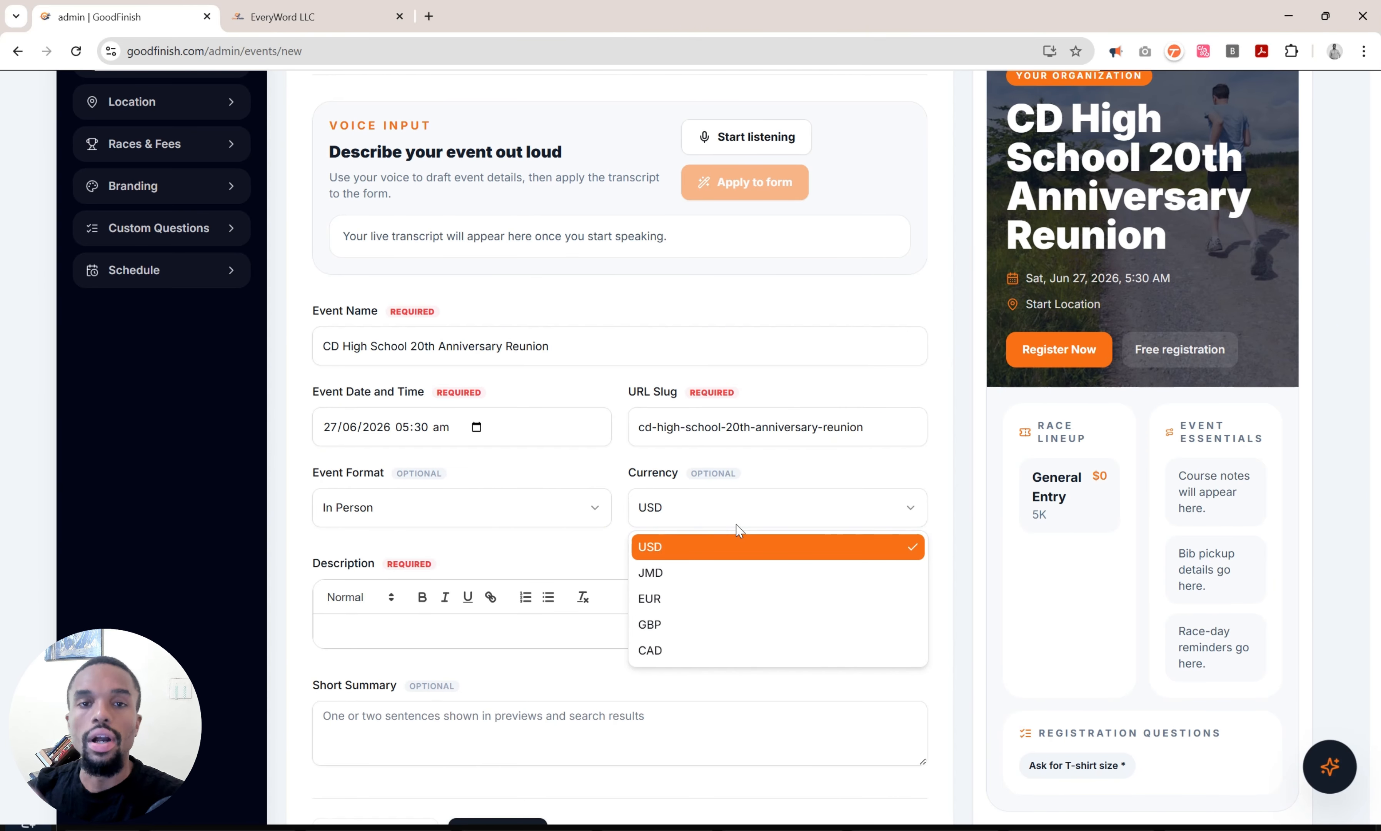
left_click(737, 528)
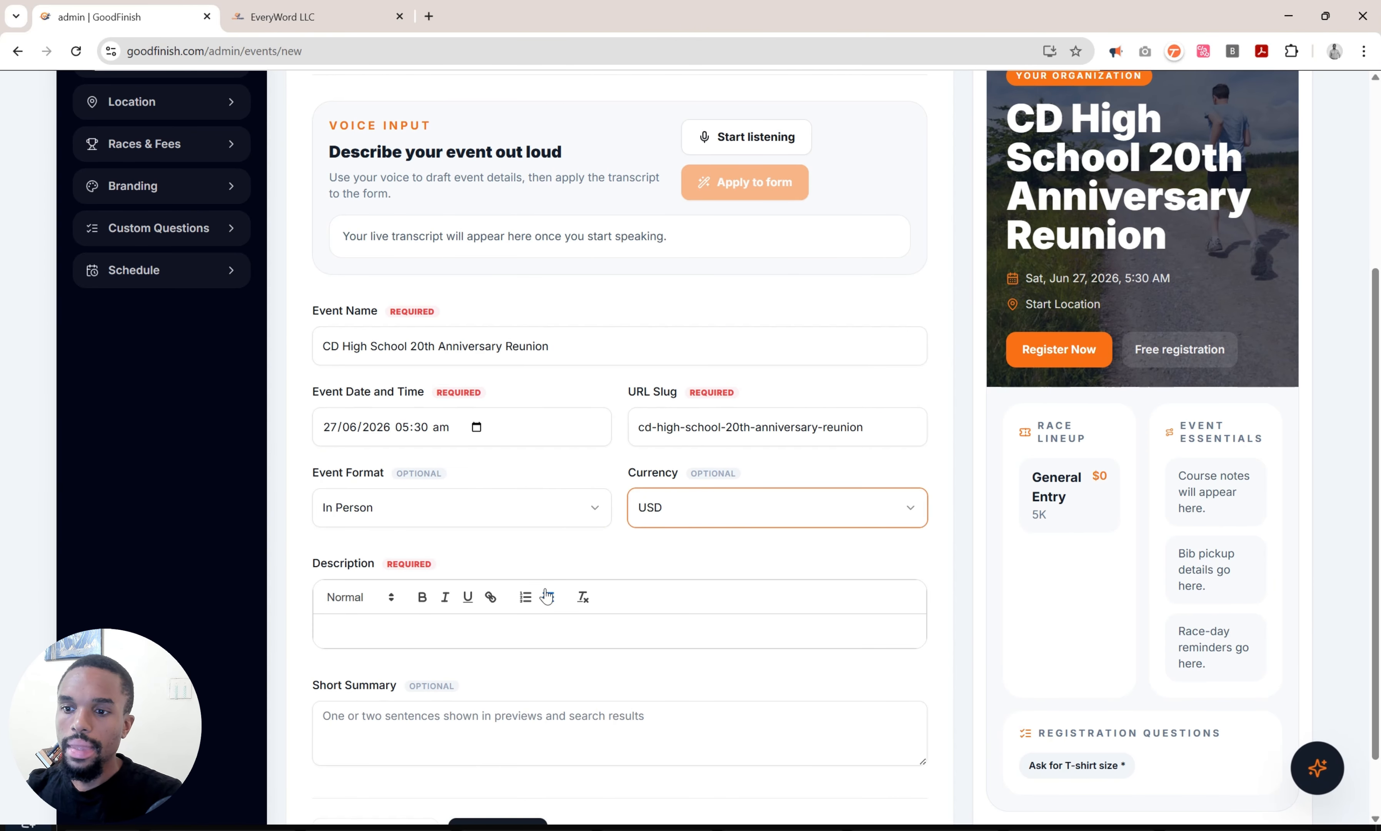
scroll(541, 590, "down", 1)
left_click(516, 565)
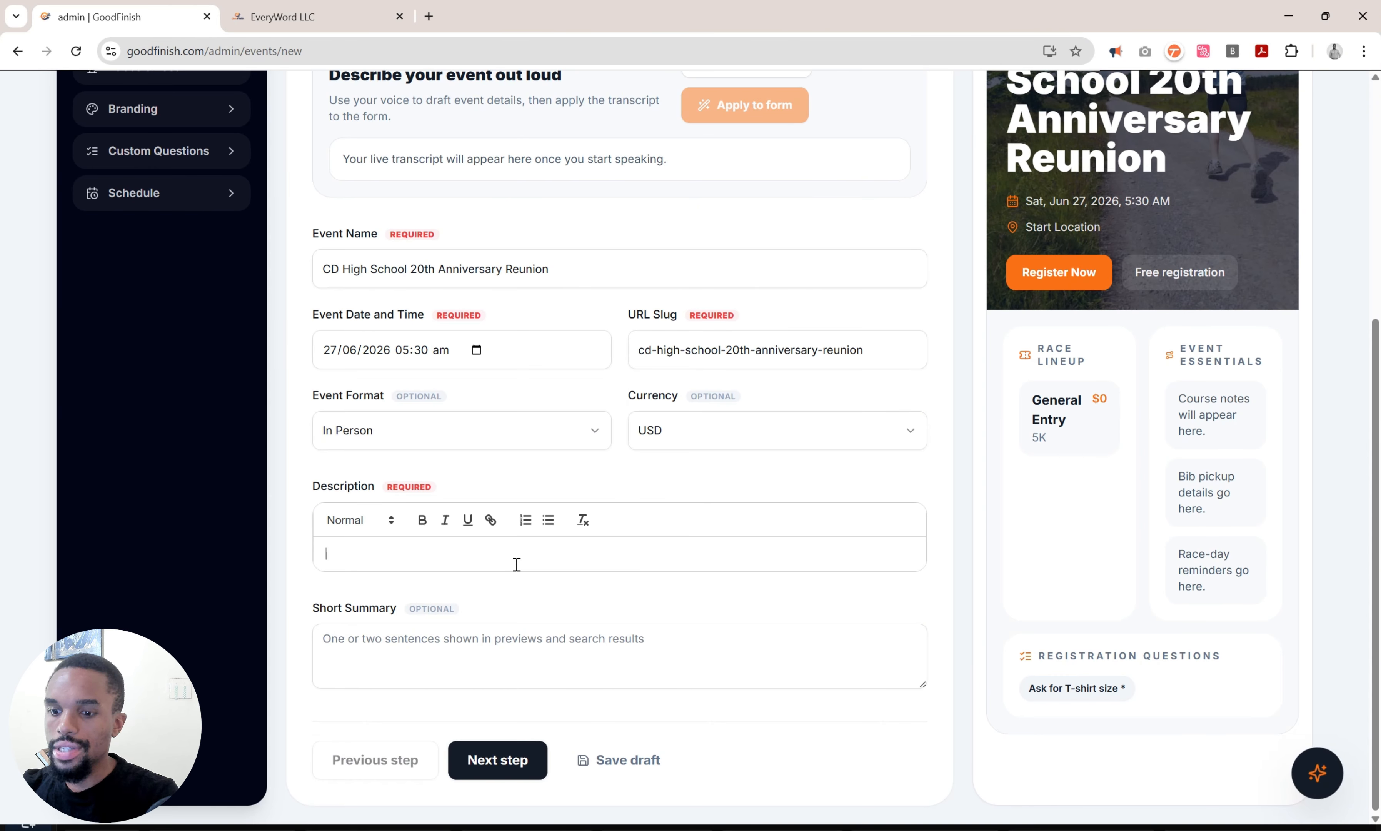
Write a description of CD High's fundraising anniversary race, with proceeds going to the new auditorium.
type("CD Hi")
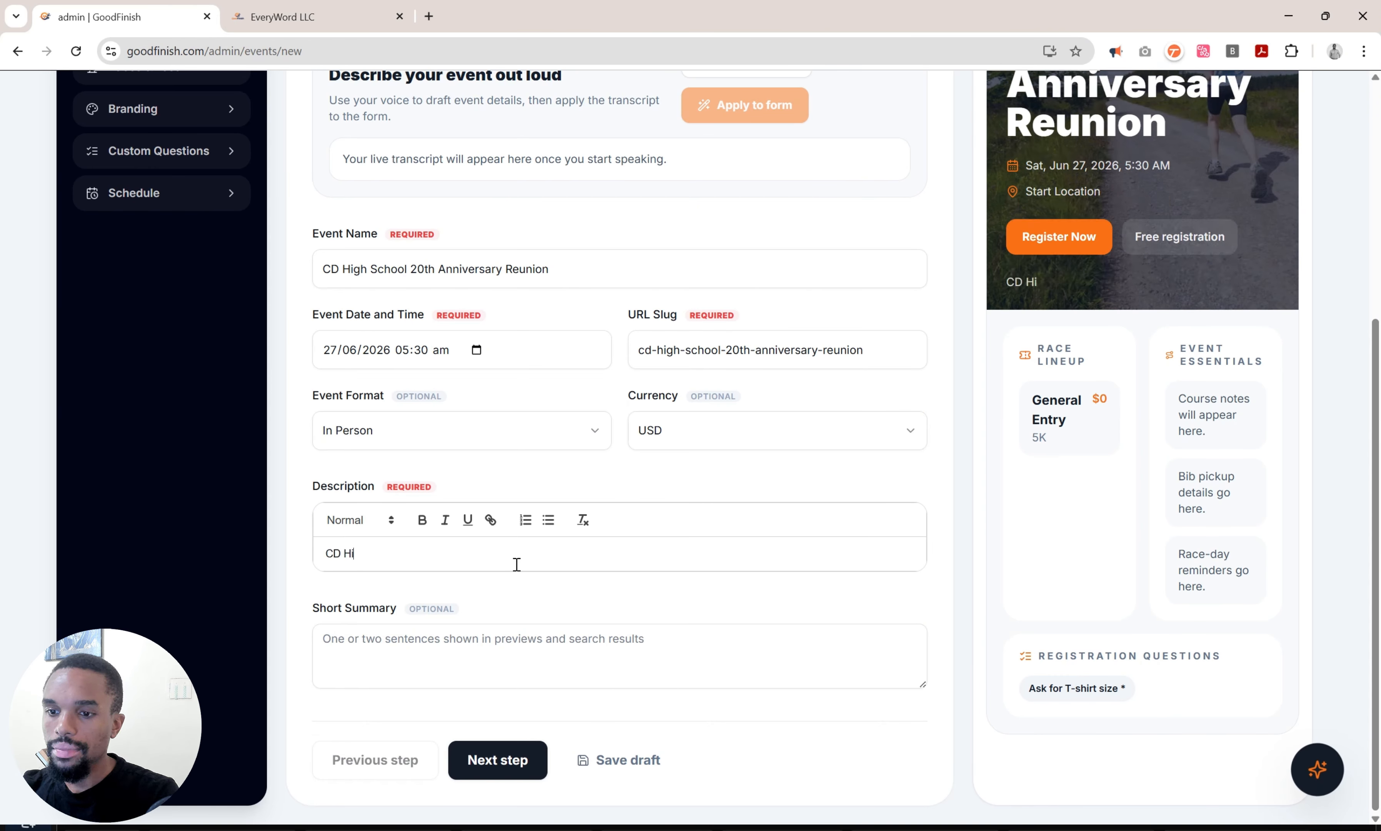
type("gh Invites you to ")
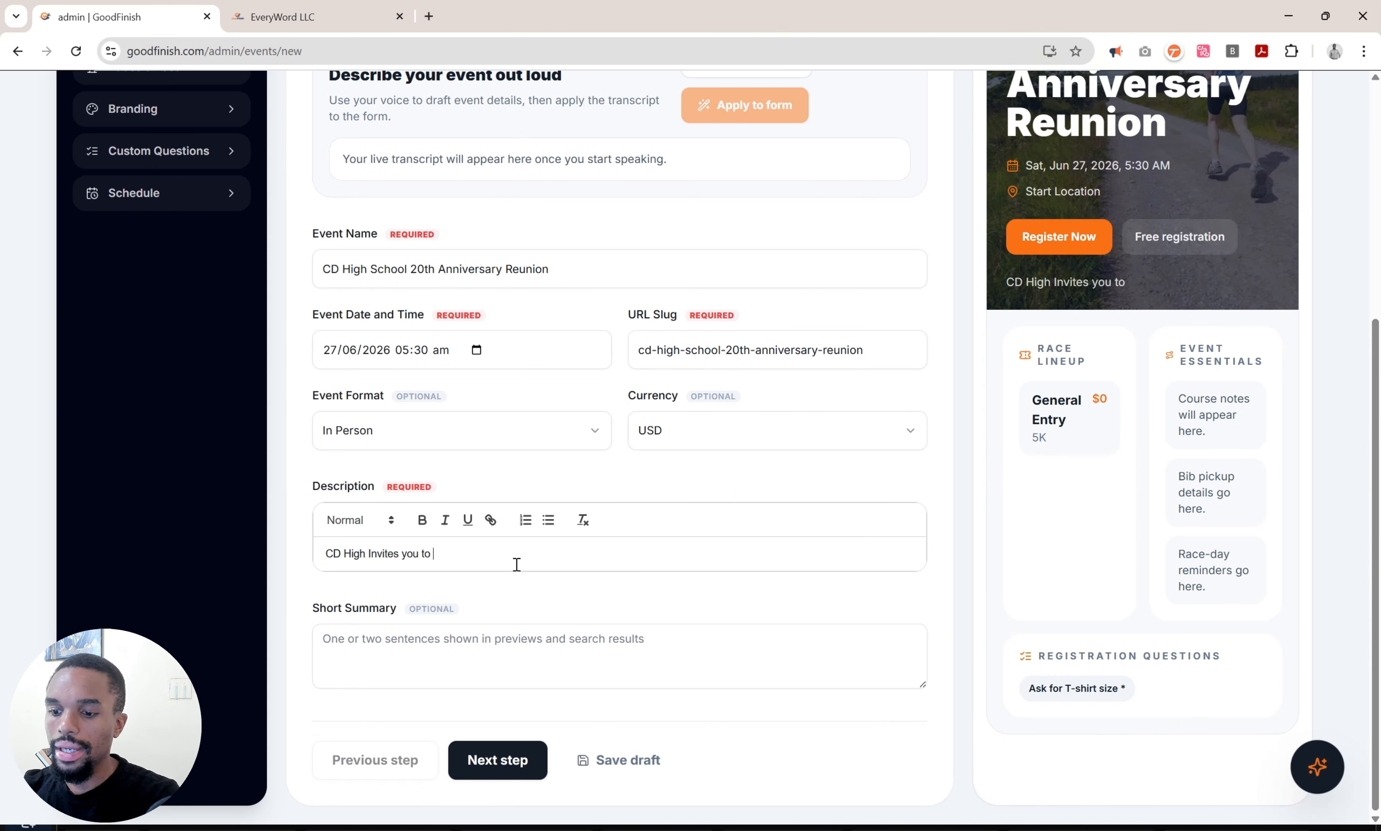
type("it")
key("BackSpace")
type("it's ")
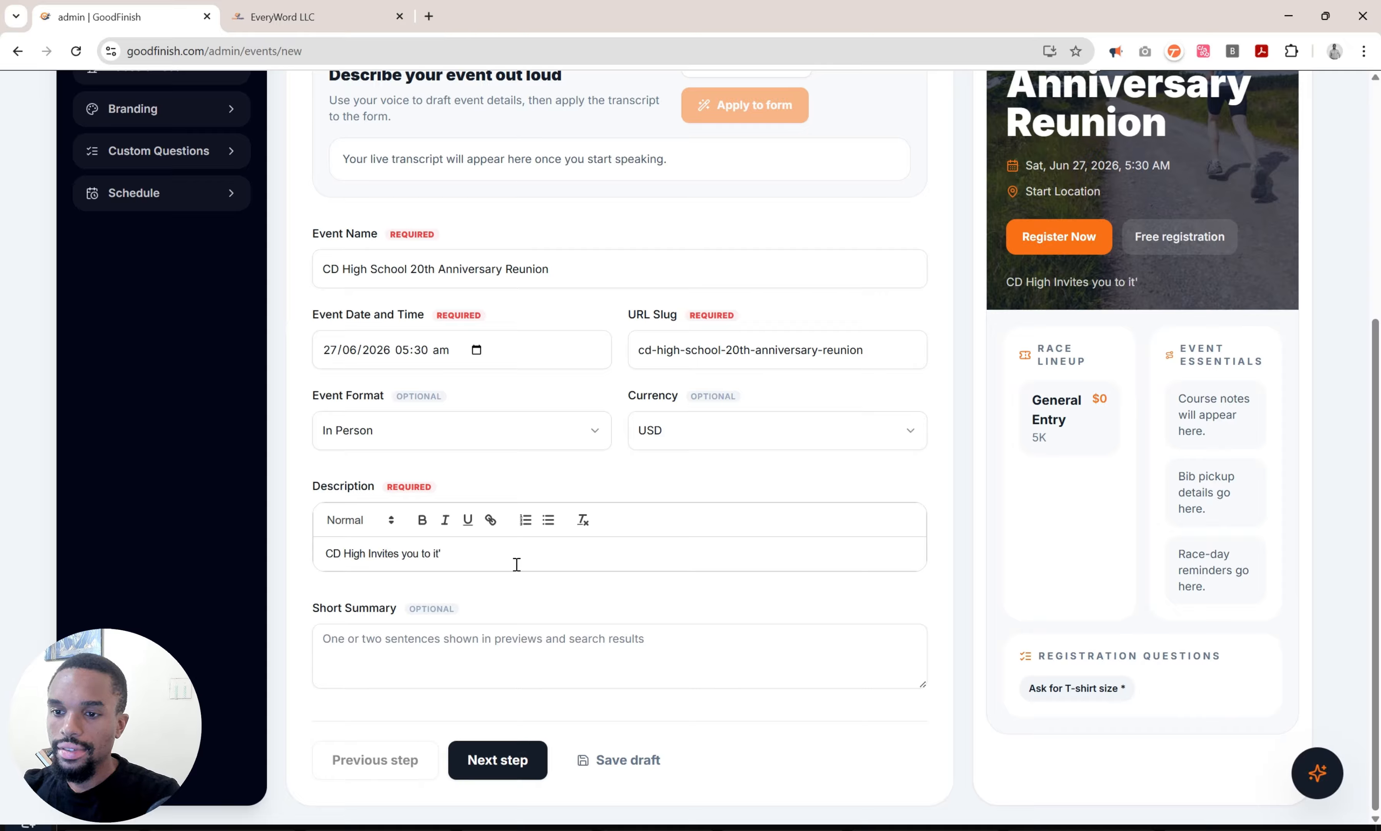
type("s fund")
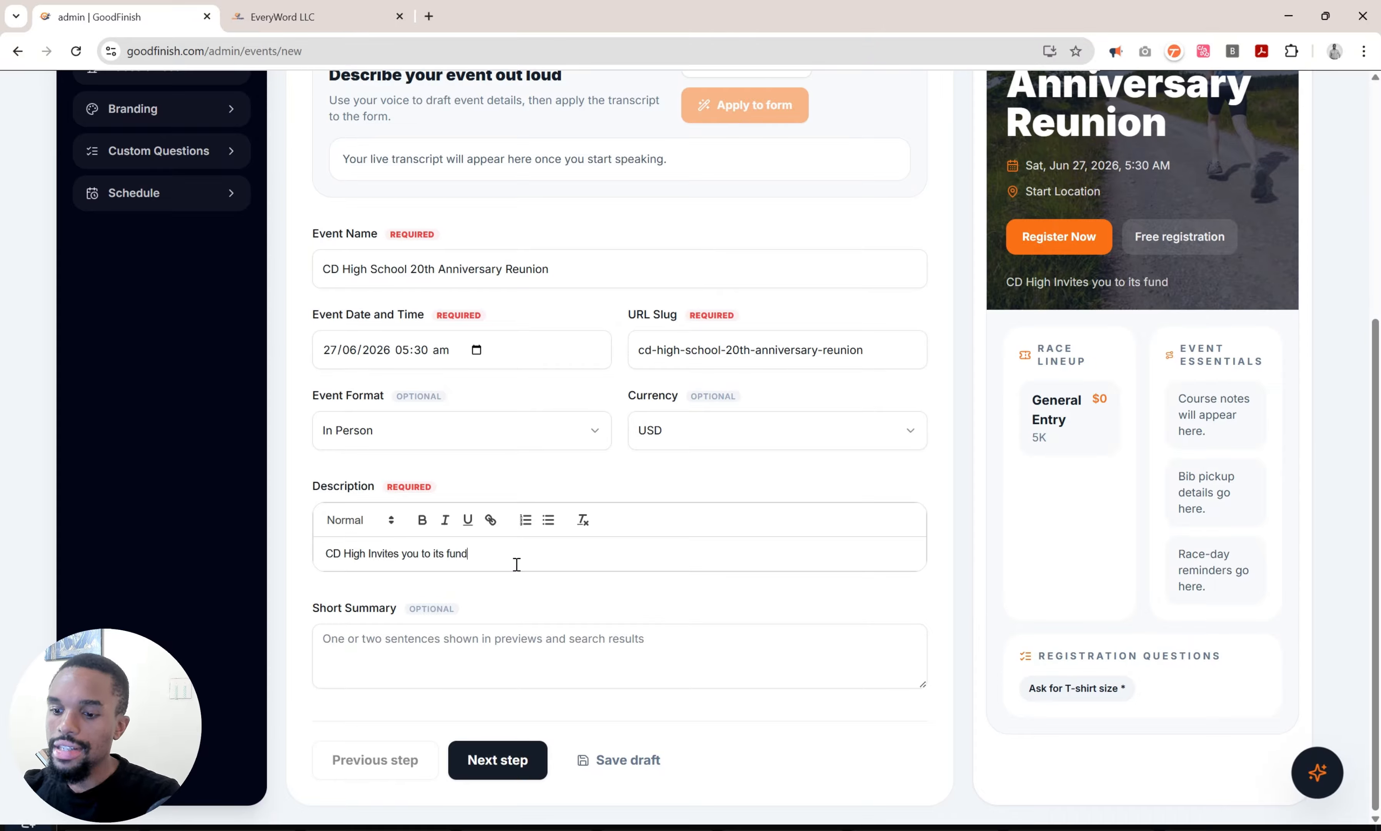
type("raising ")
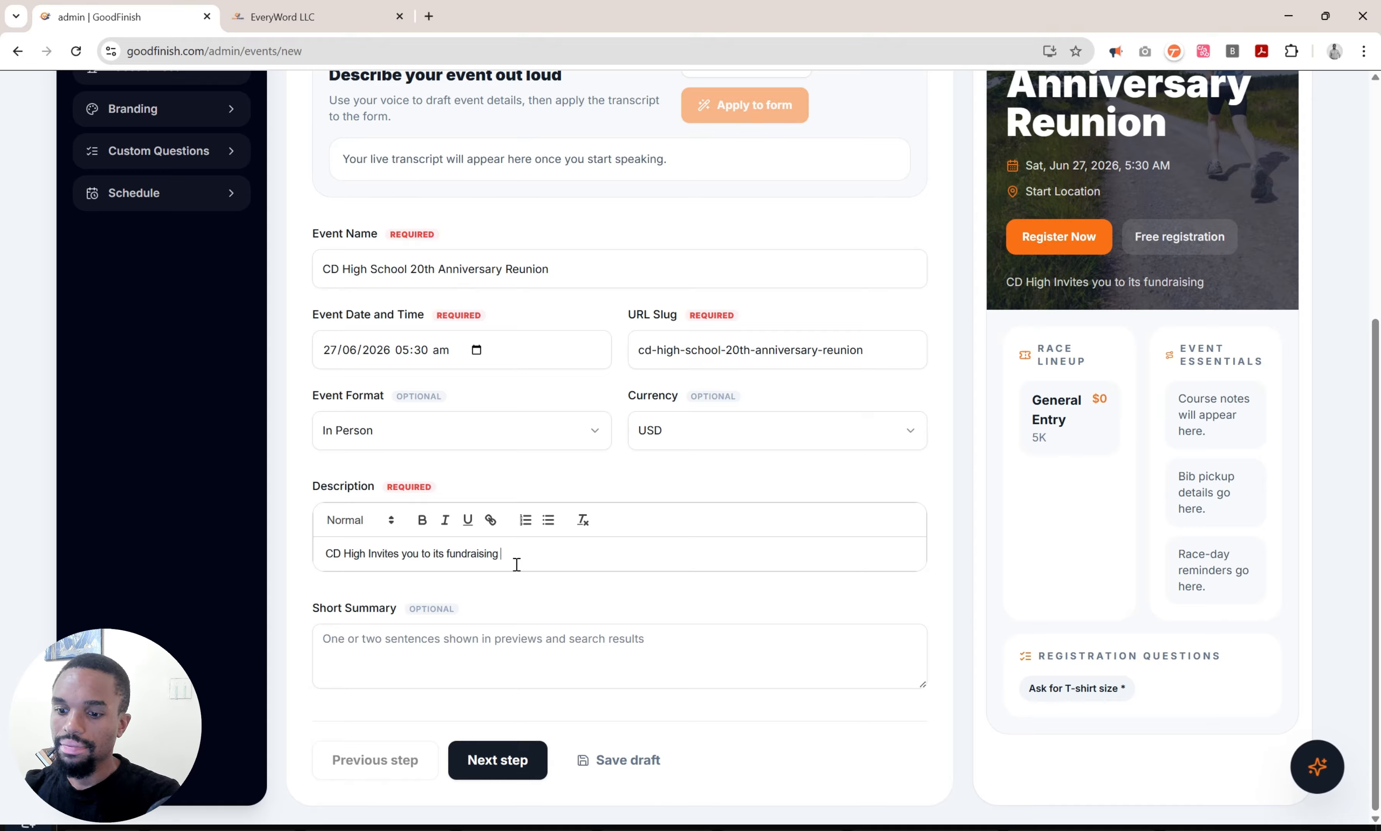
type("anniversary ")
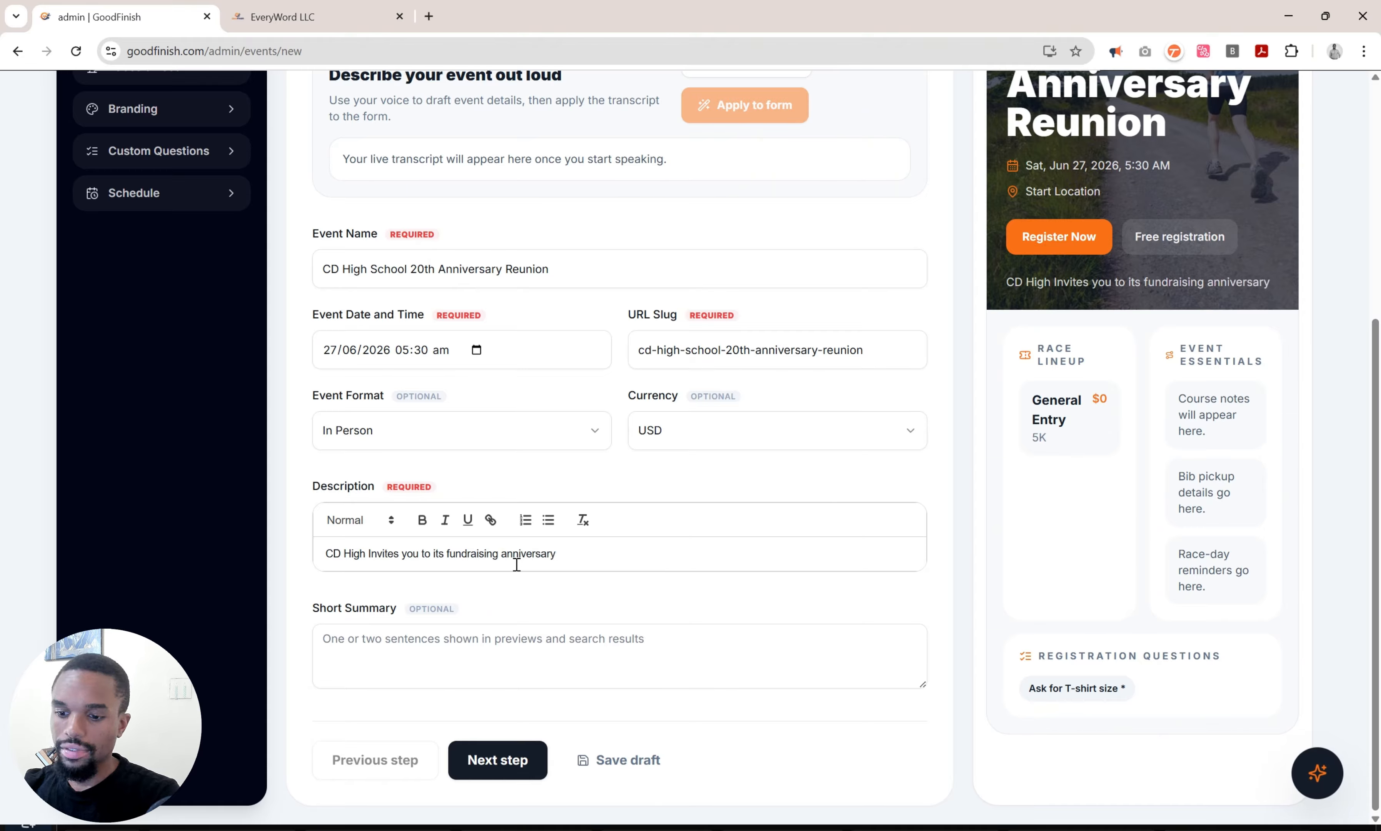
type("race.")
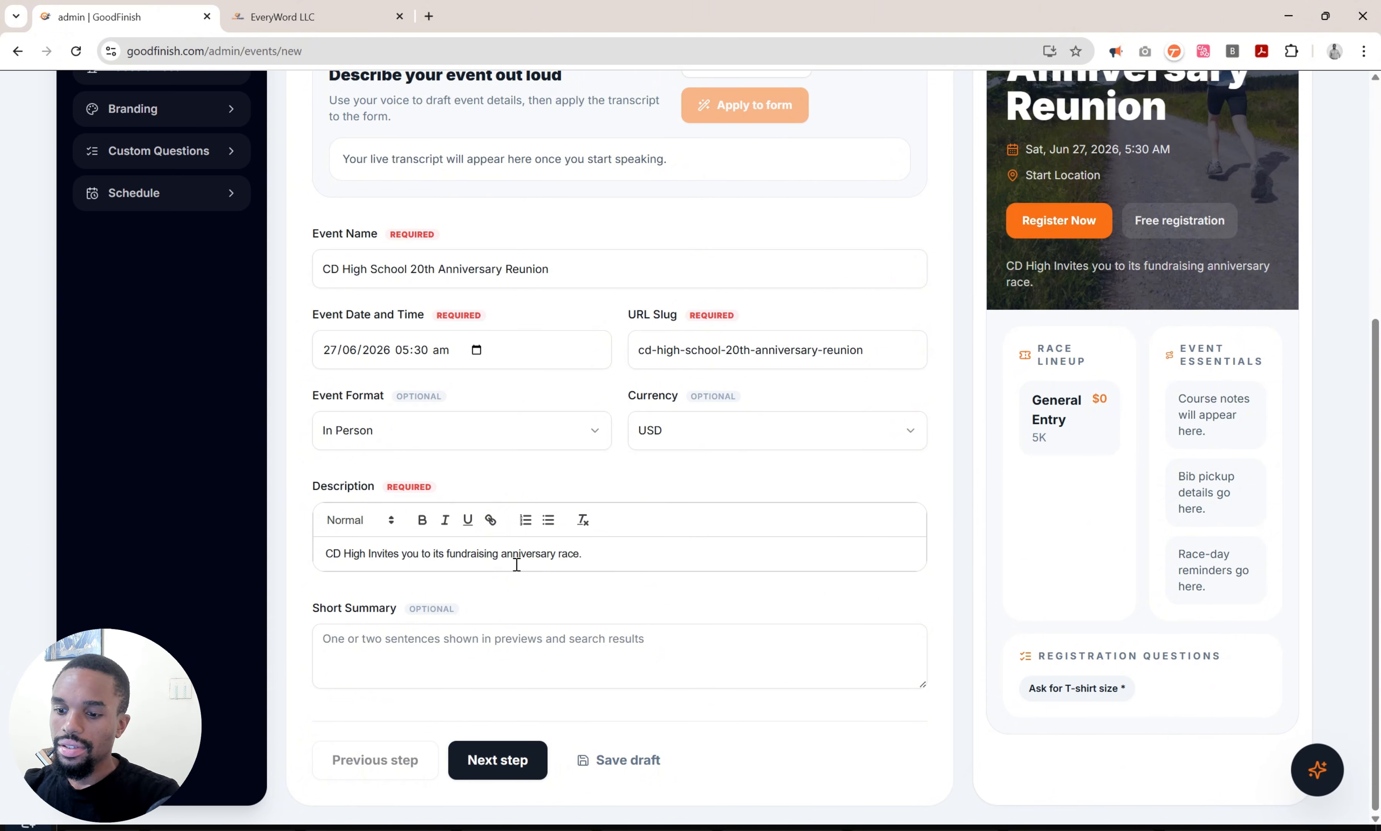
type(" All procee")
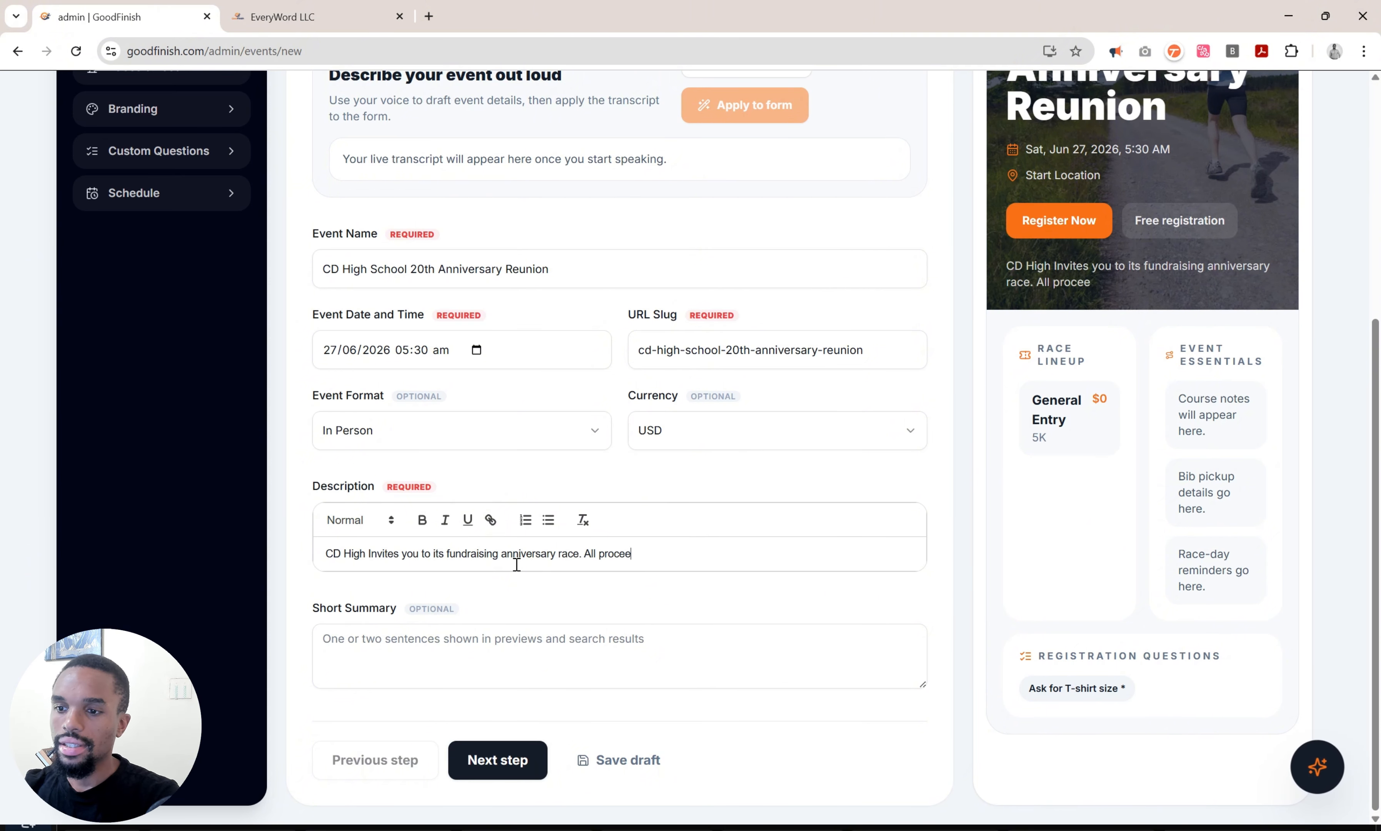
type("ds go to the new ")
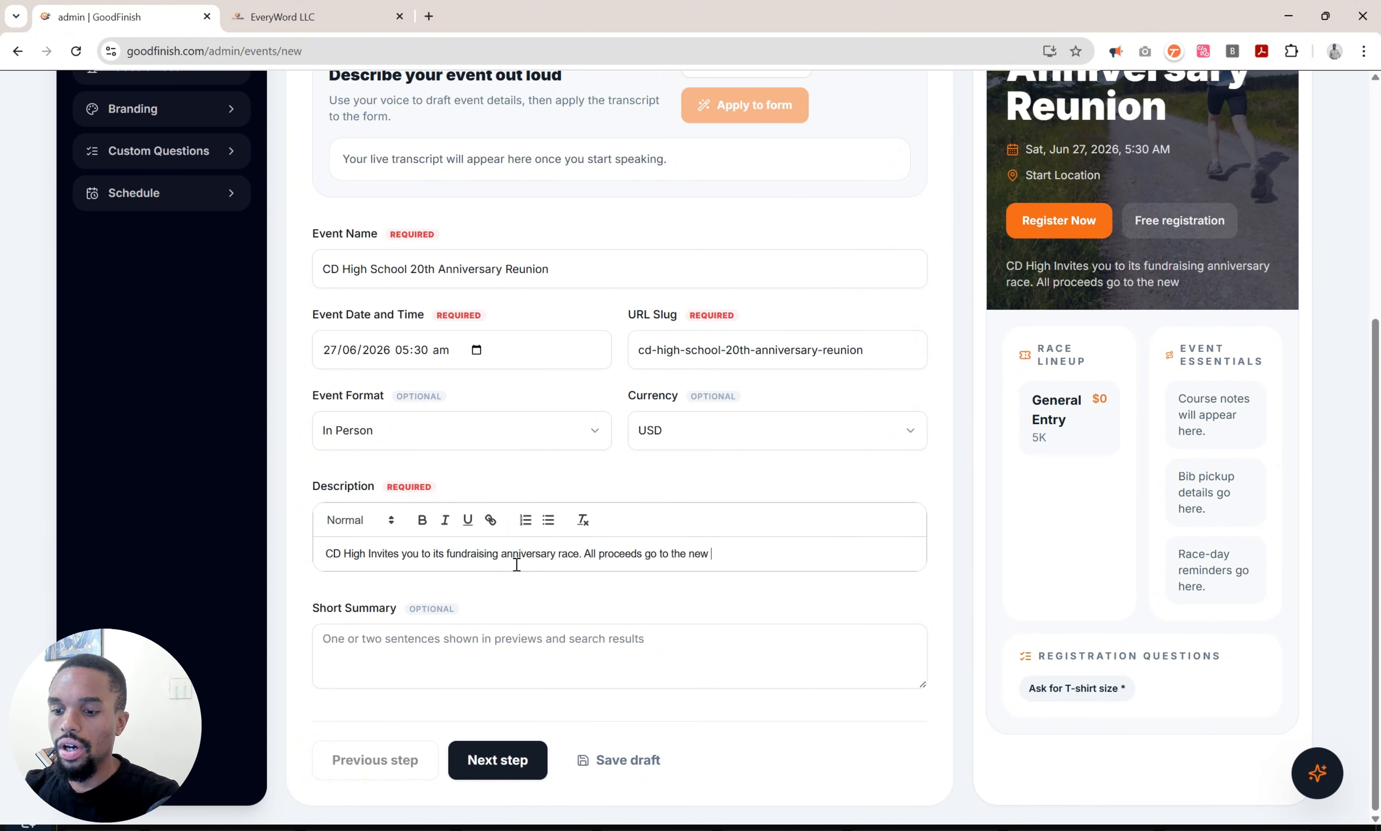
type("auditorium!")
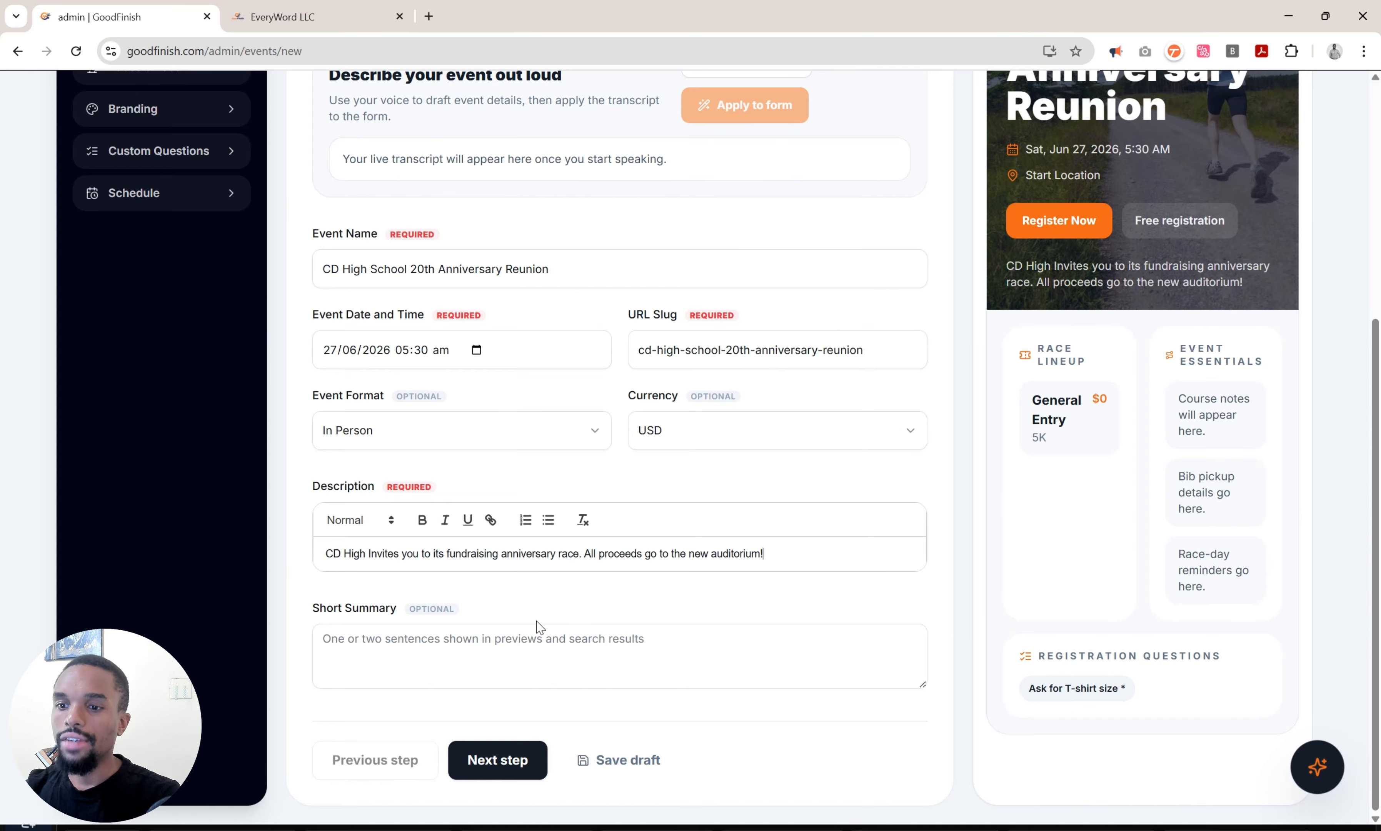
Add the short summary 'Join us for run & fun.' and save the draft.
left_click(513, 640)
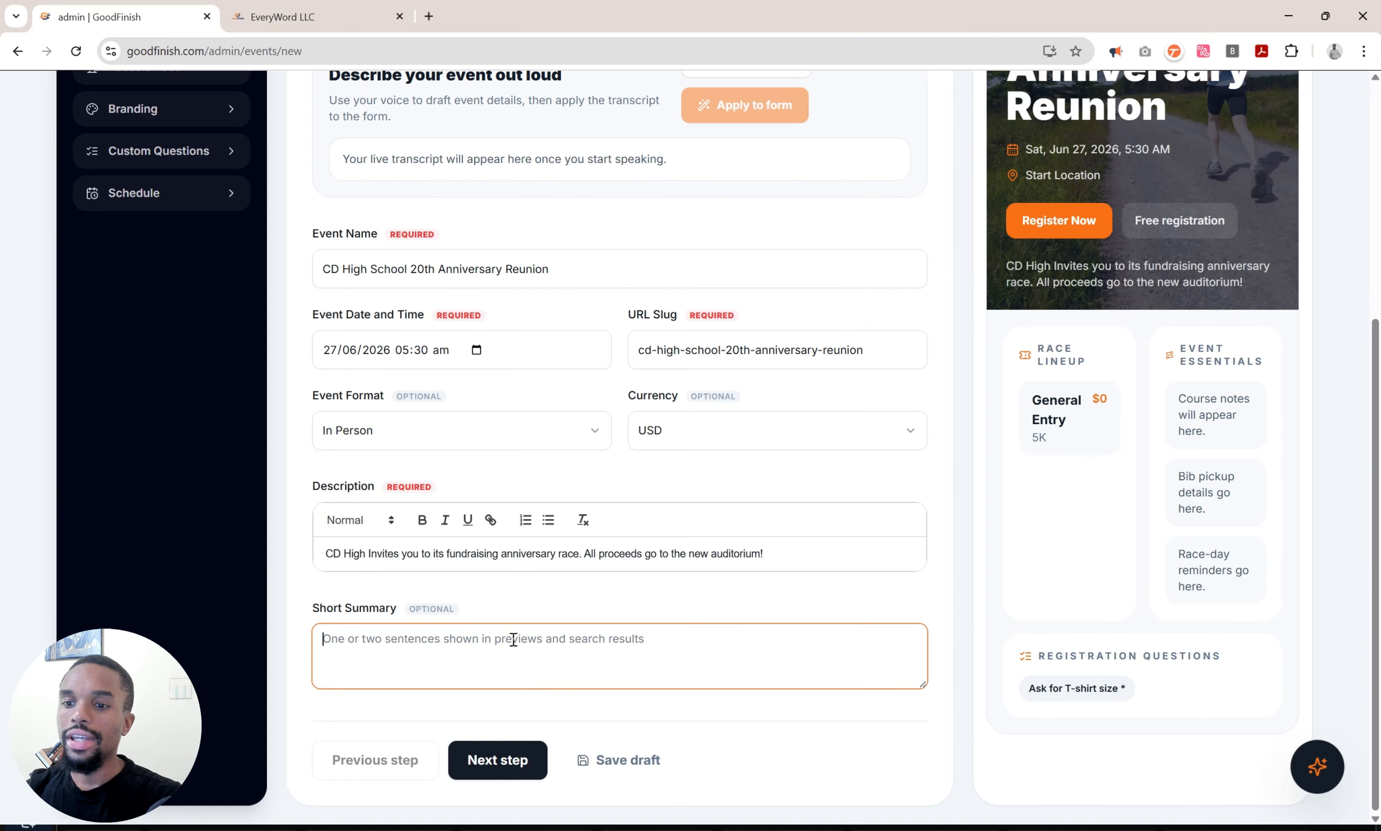
type("Joi")
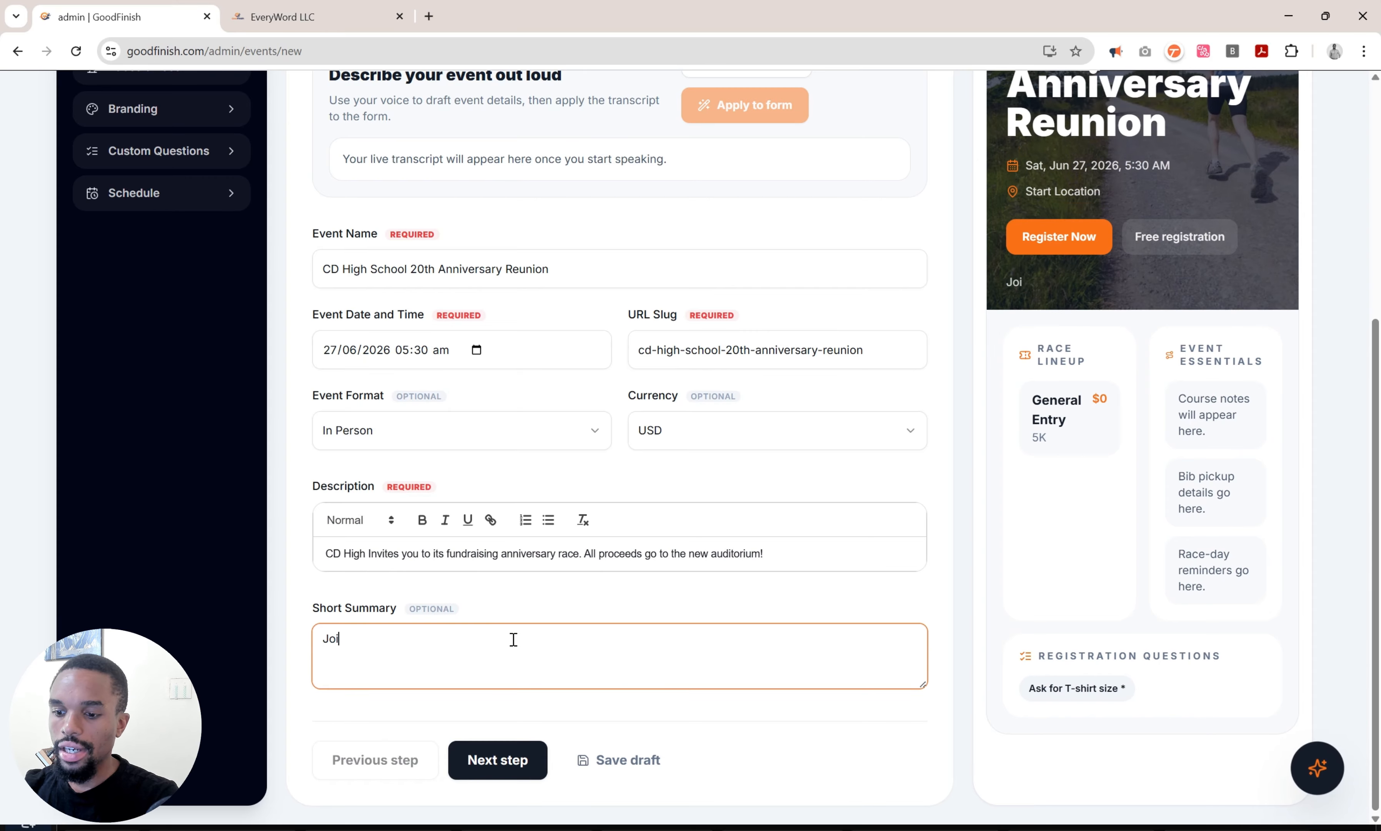
type("n us for run & fun.")
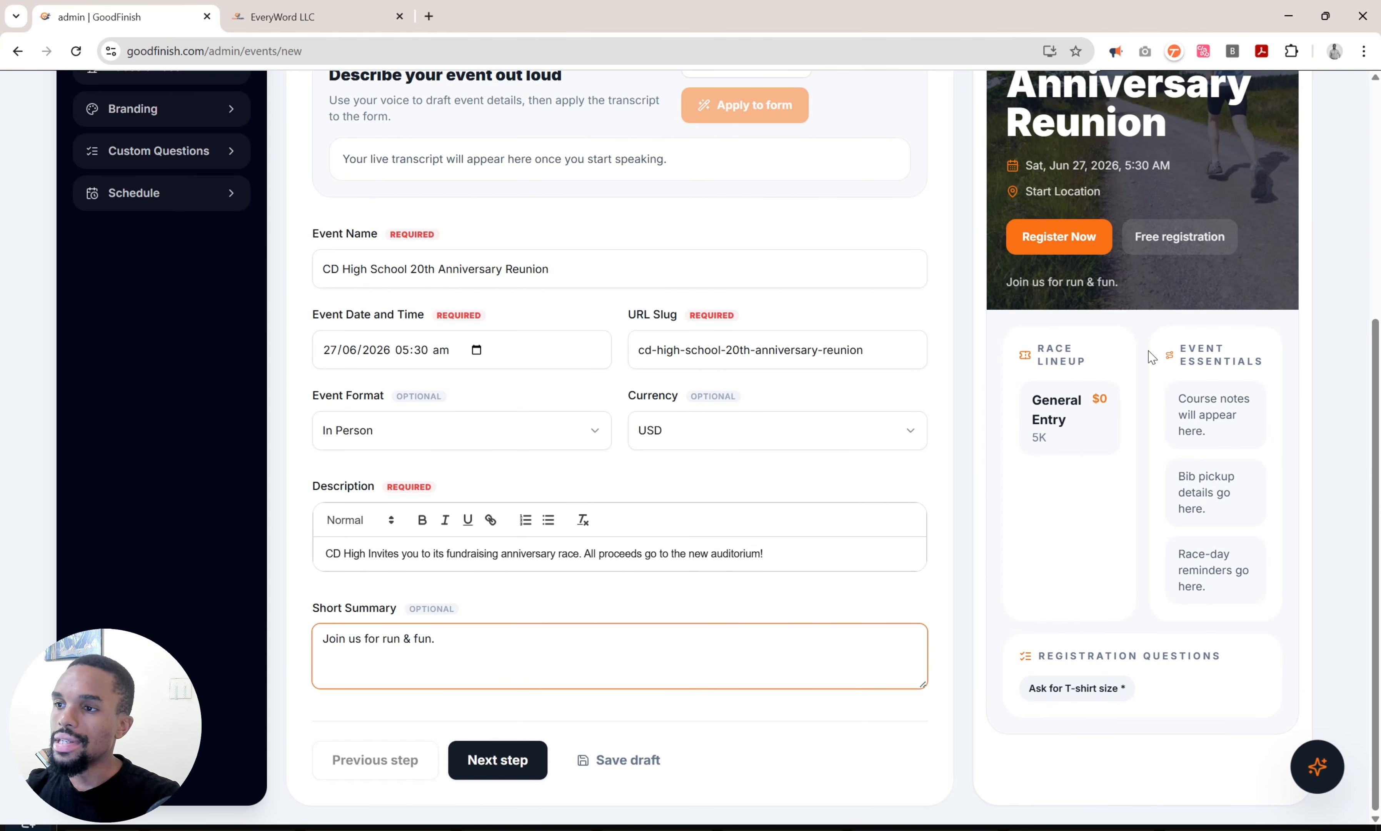
scroll(1151, 357, "up", 4)
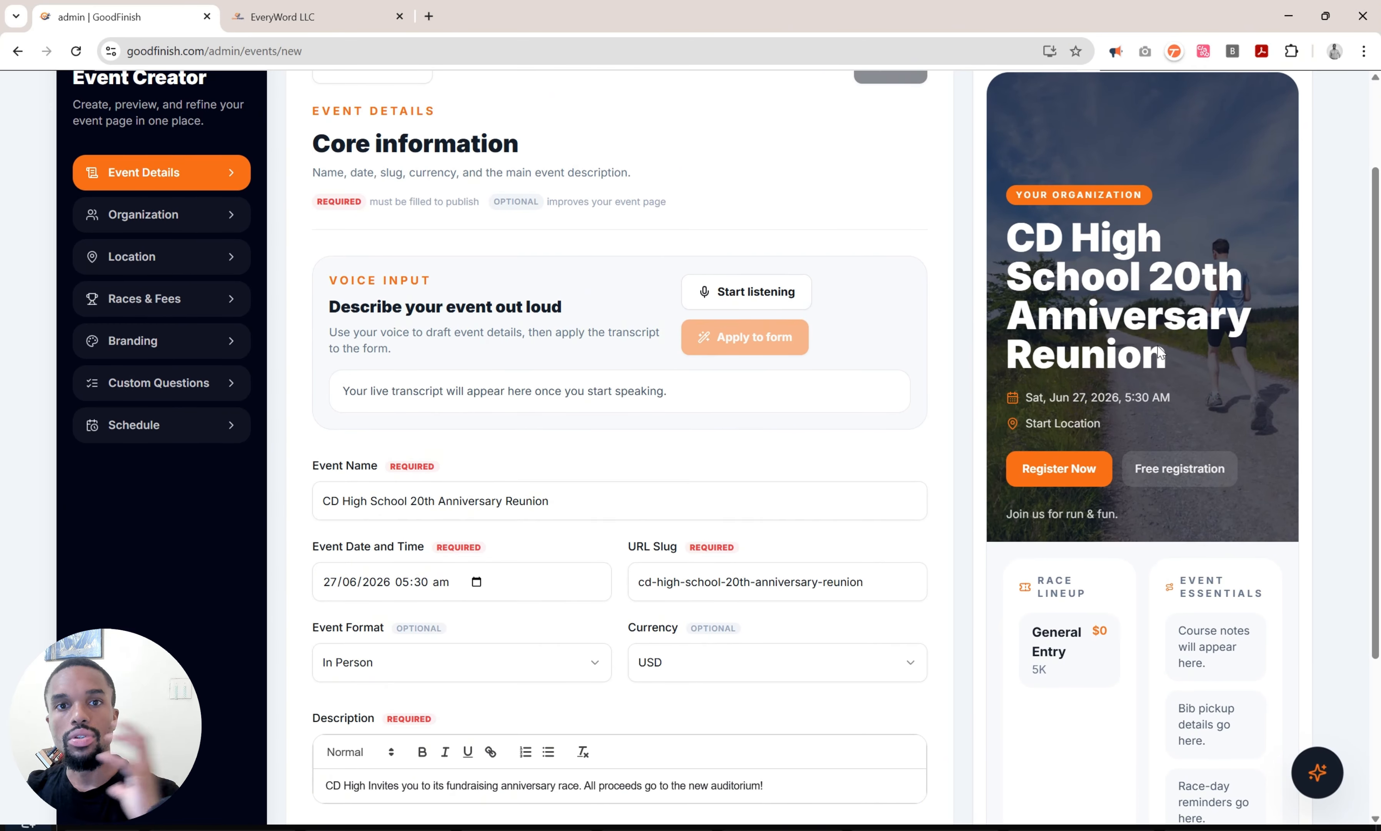
scroll(1158, 348, "down", 4)
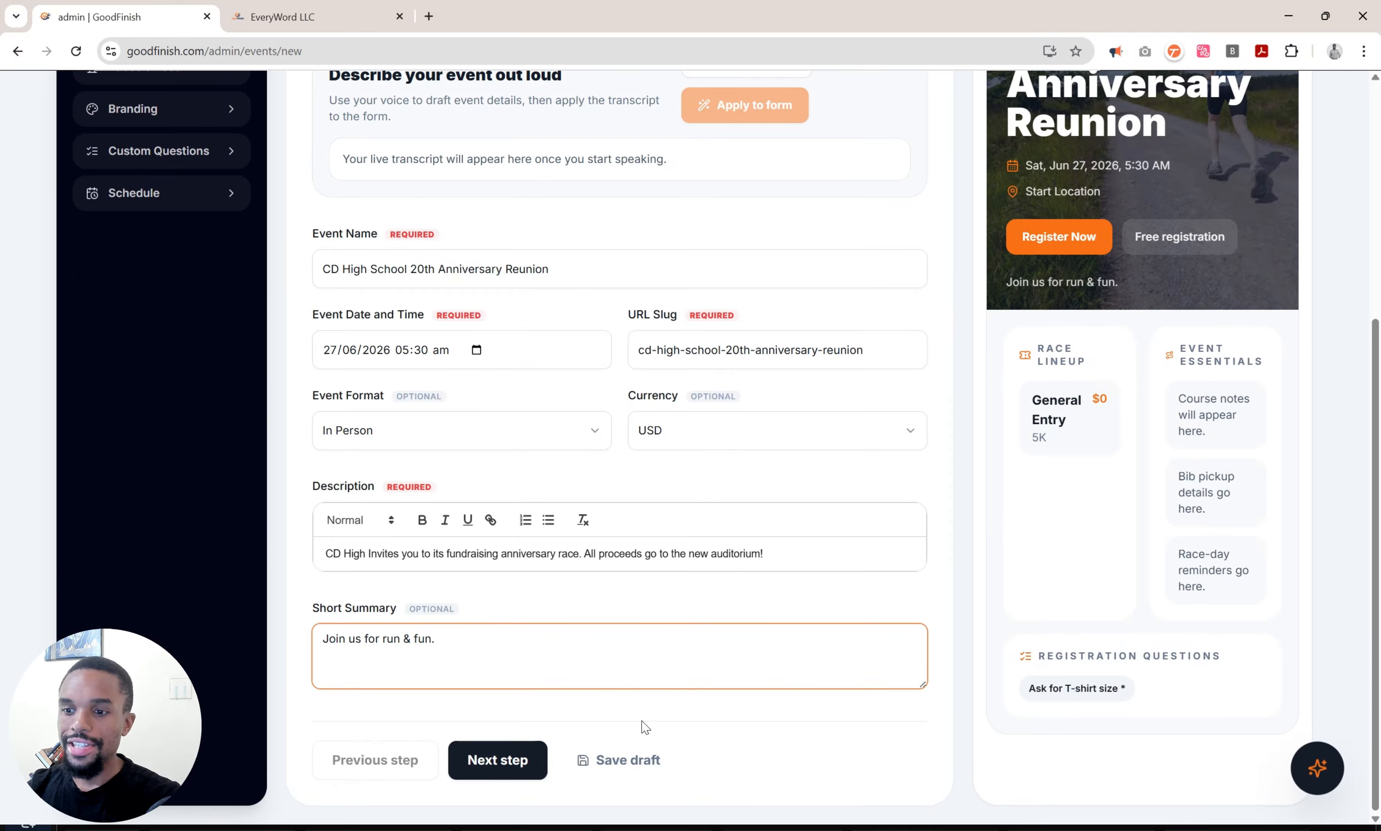
left_click(629, 759)
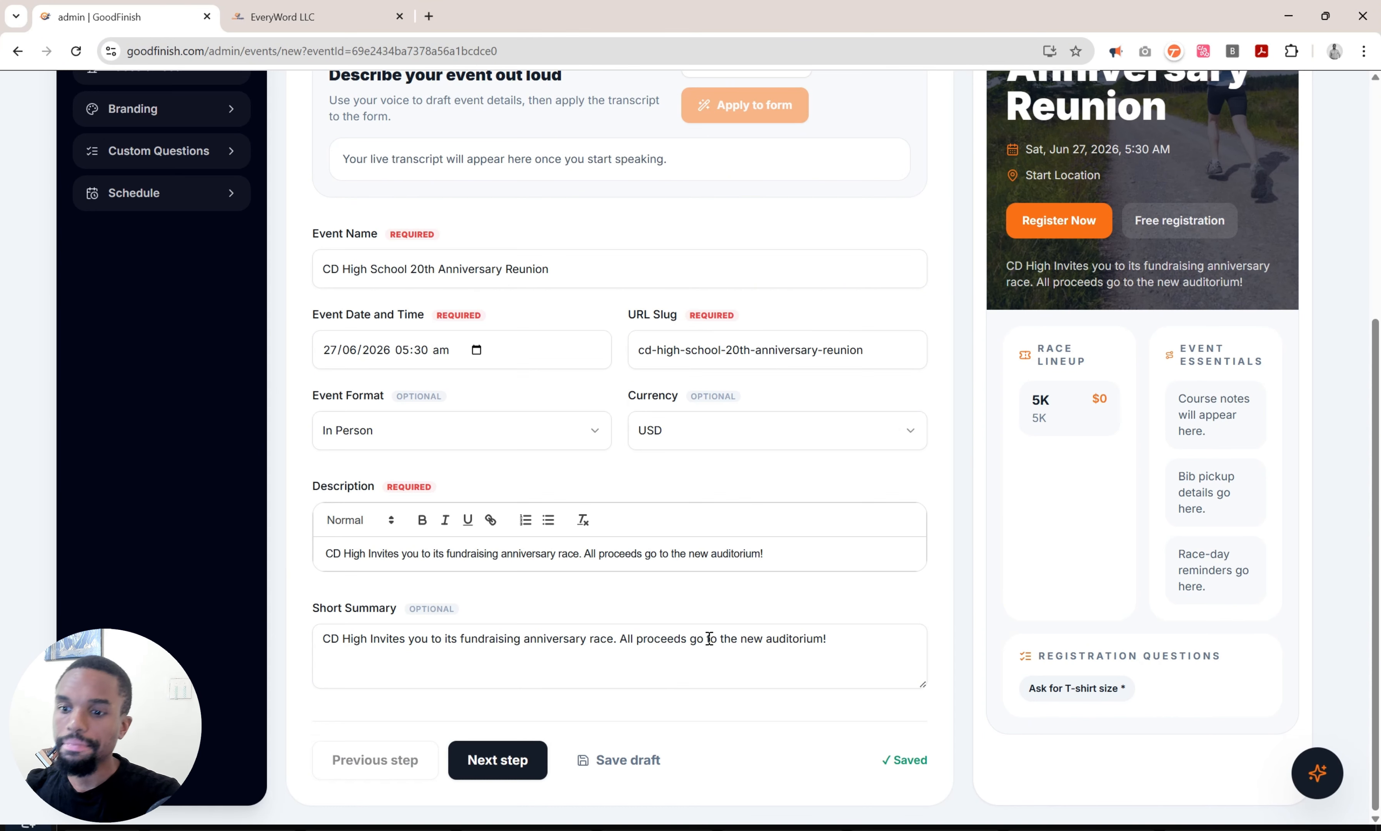
Enter CD High as the organization, add the organizer's name and e-mail, and save.
left_click(487, 759)
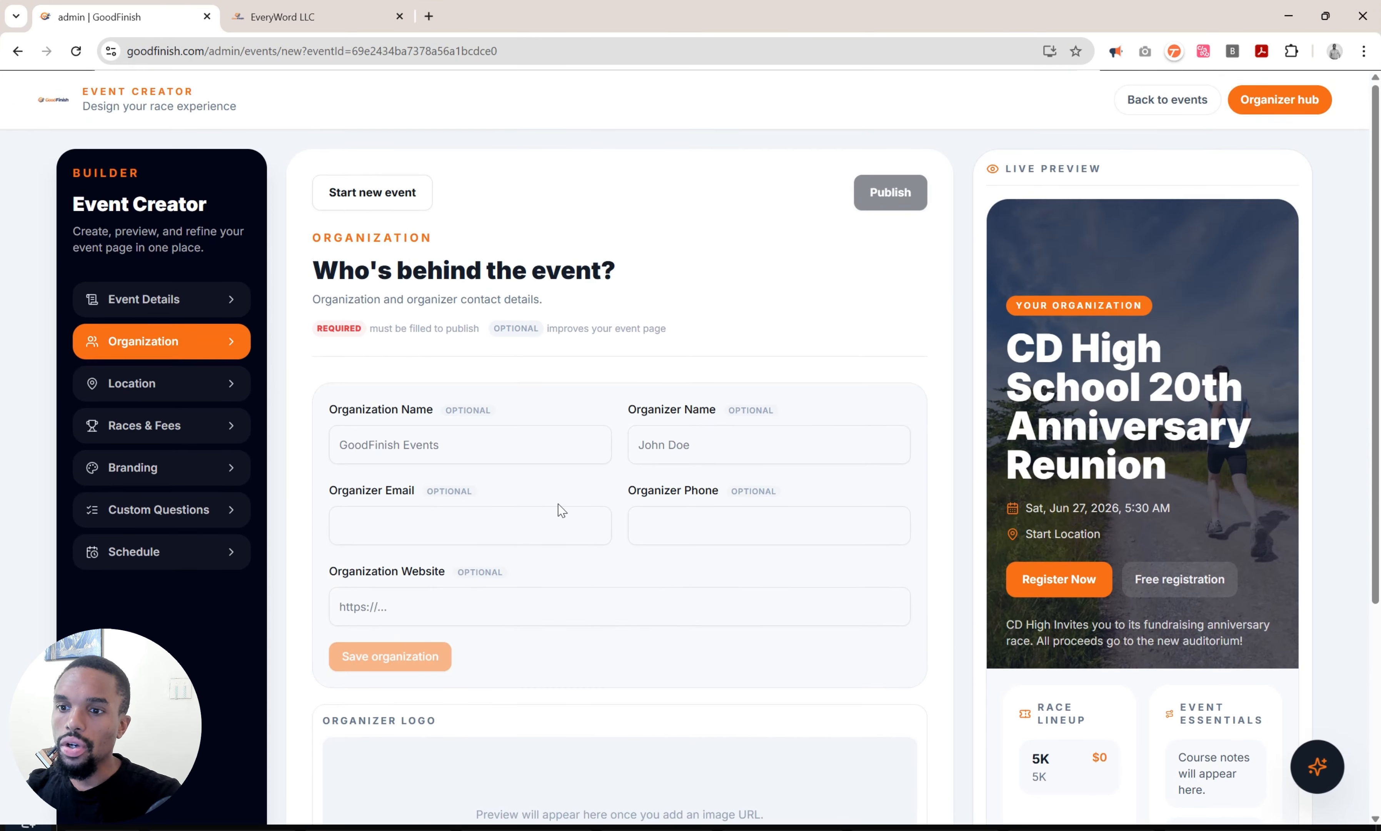
left_click(519, 439)
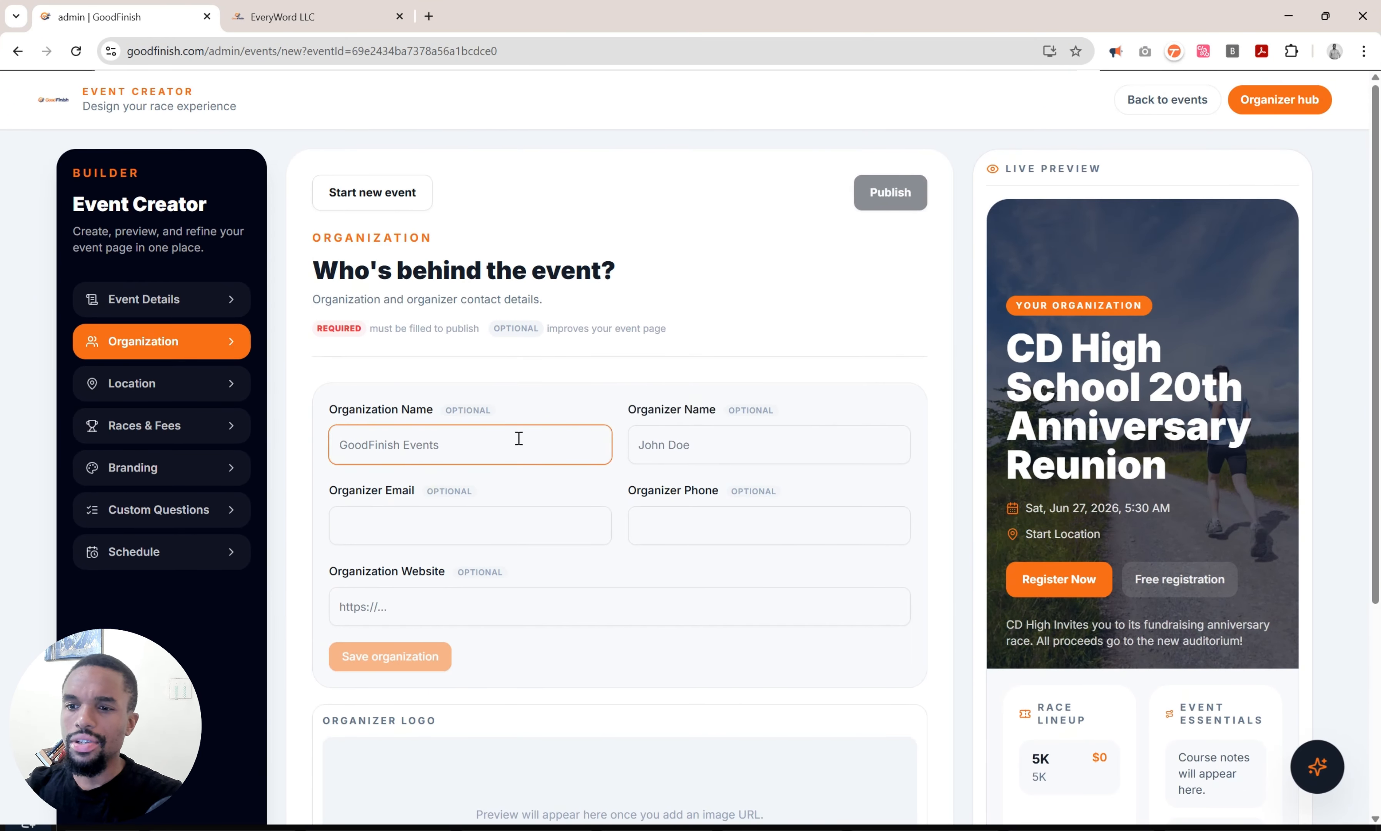
type("CD High")
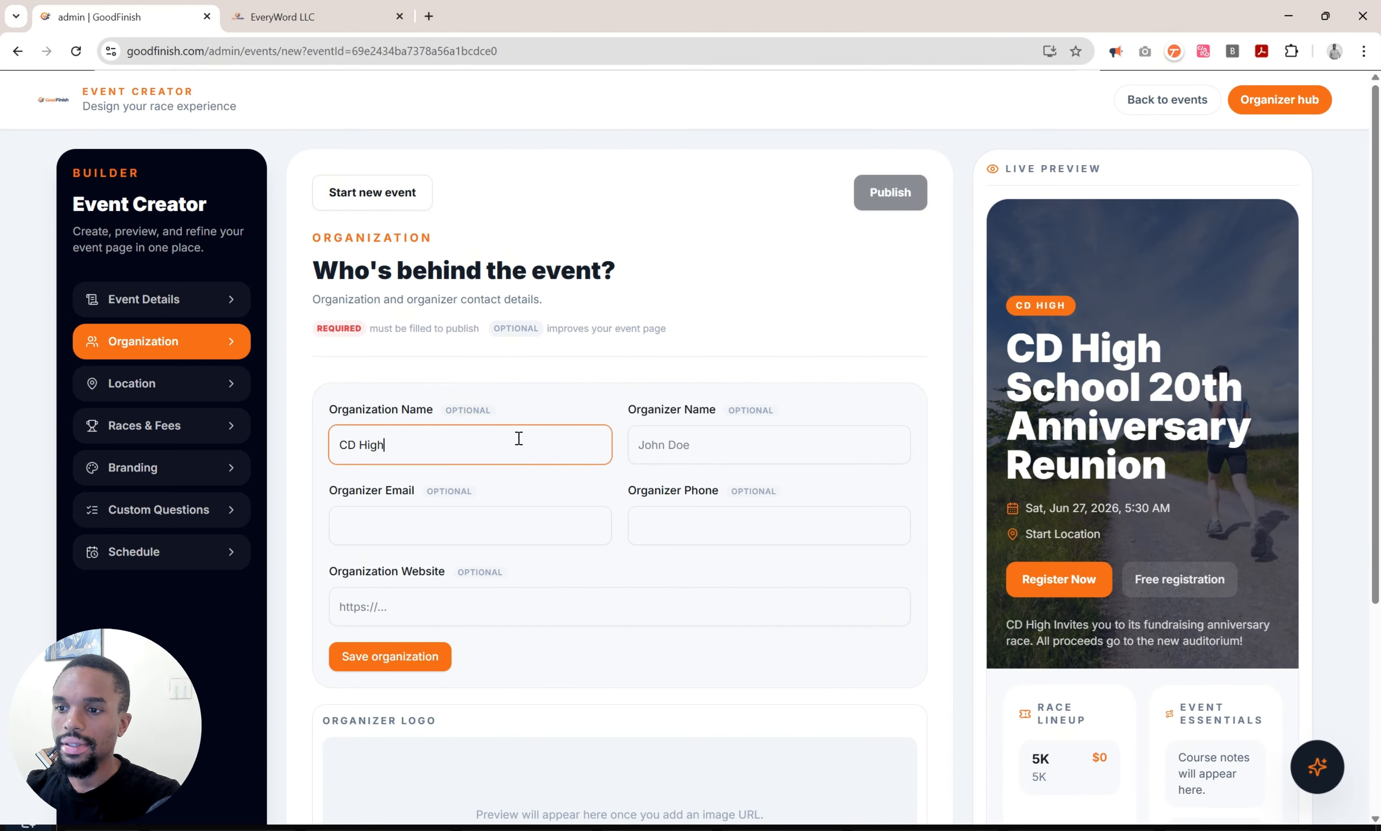
key("Tab")
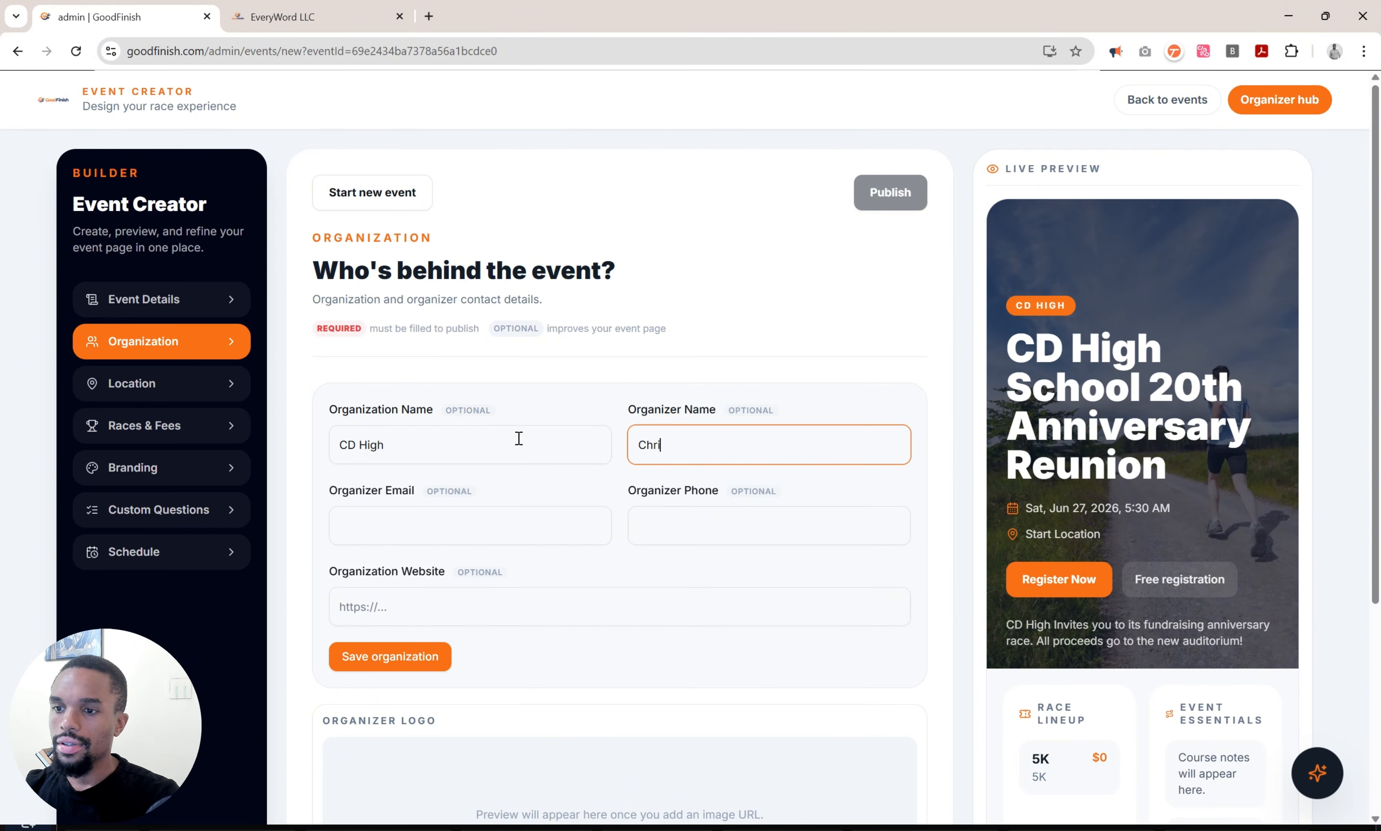
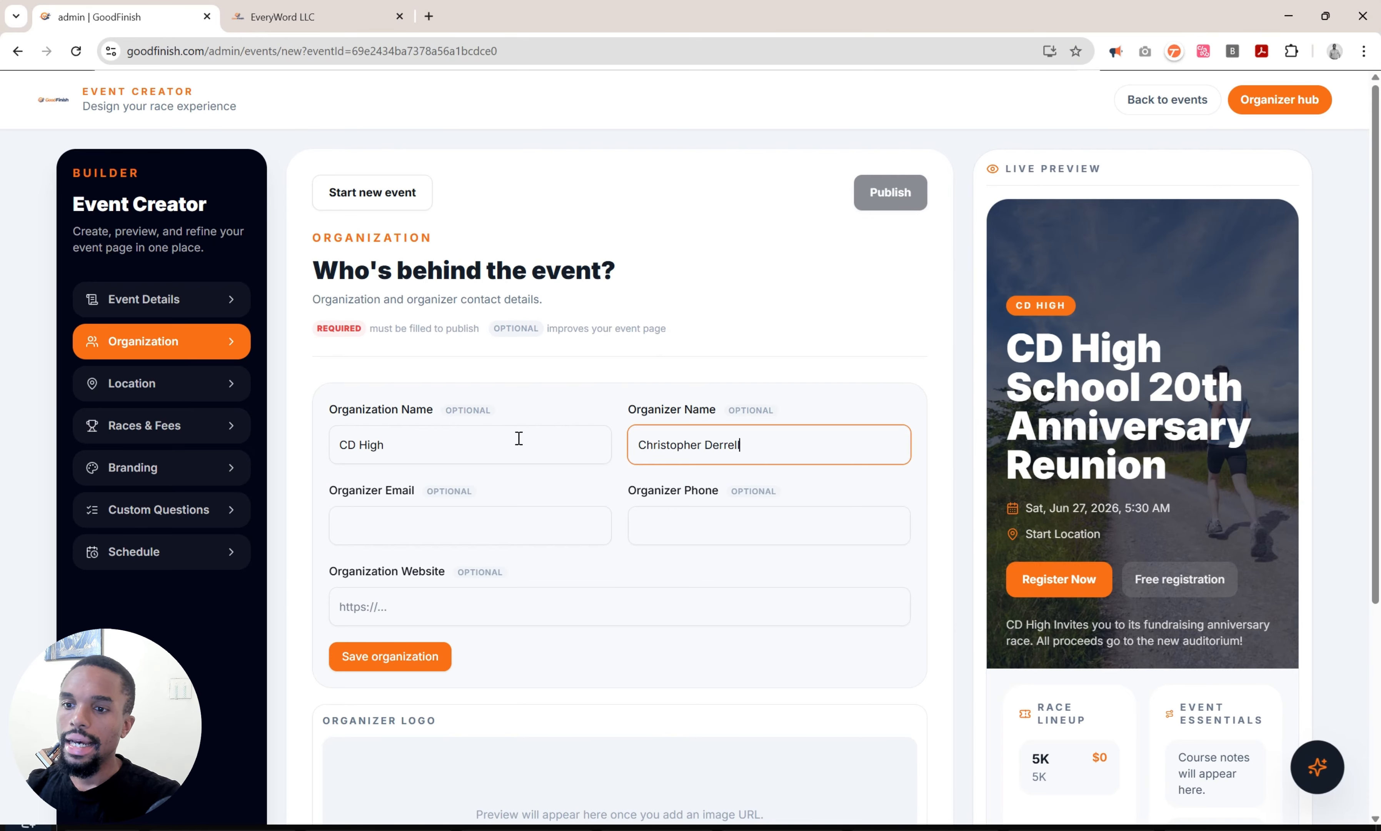
key("Tab")
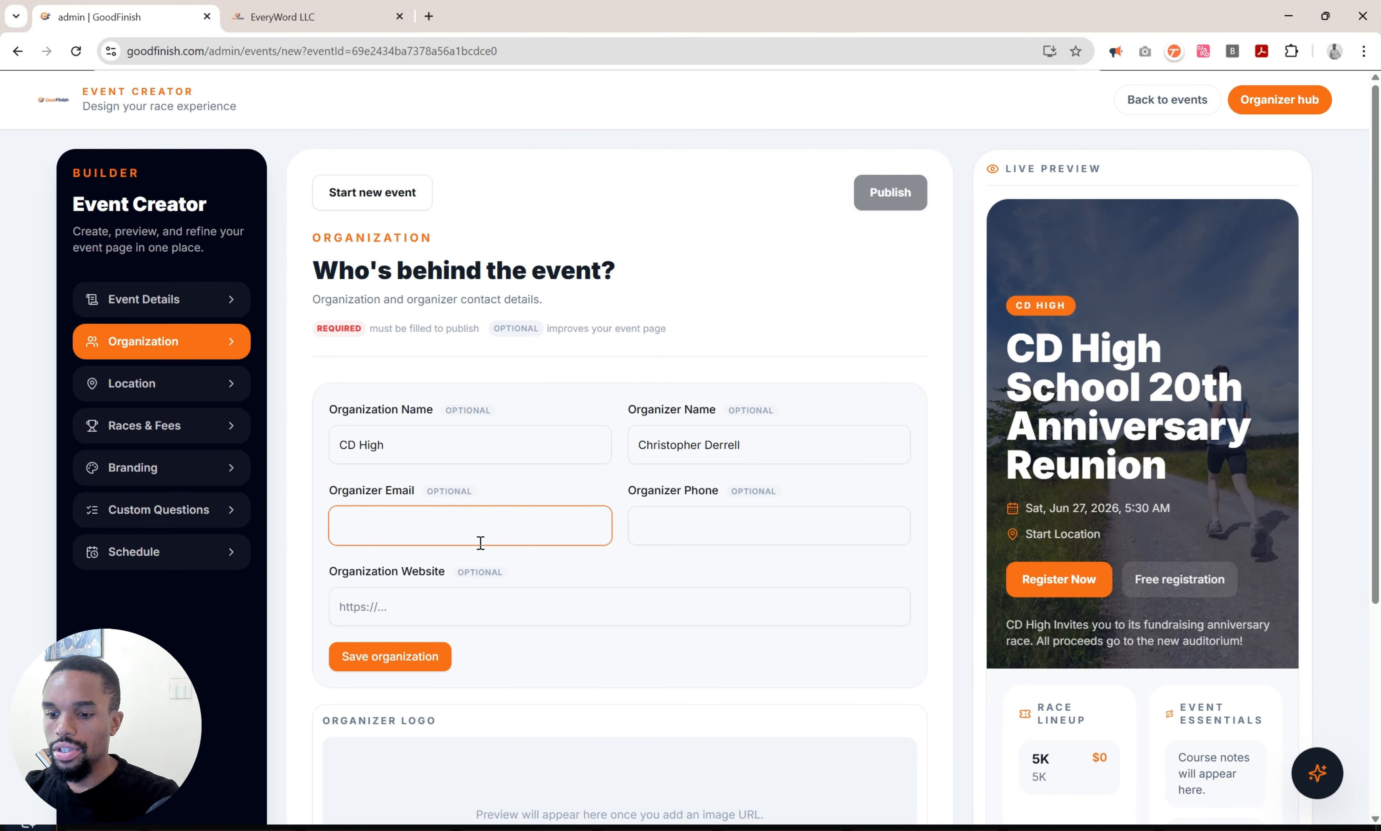
type("chris@example.c")
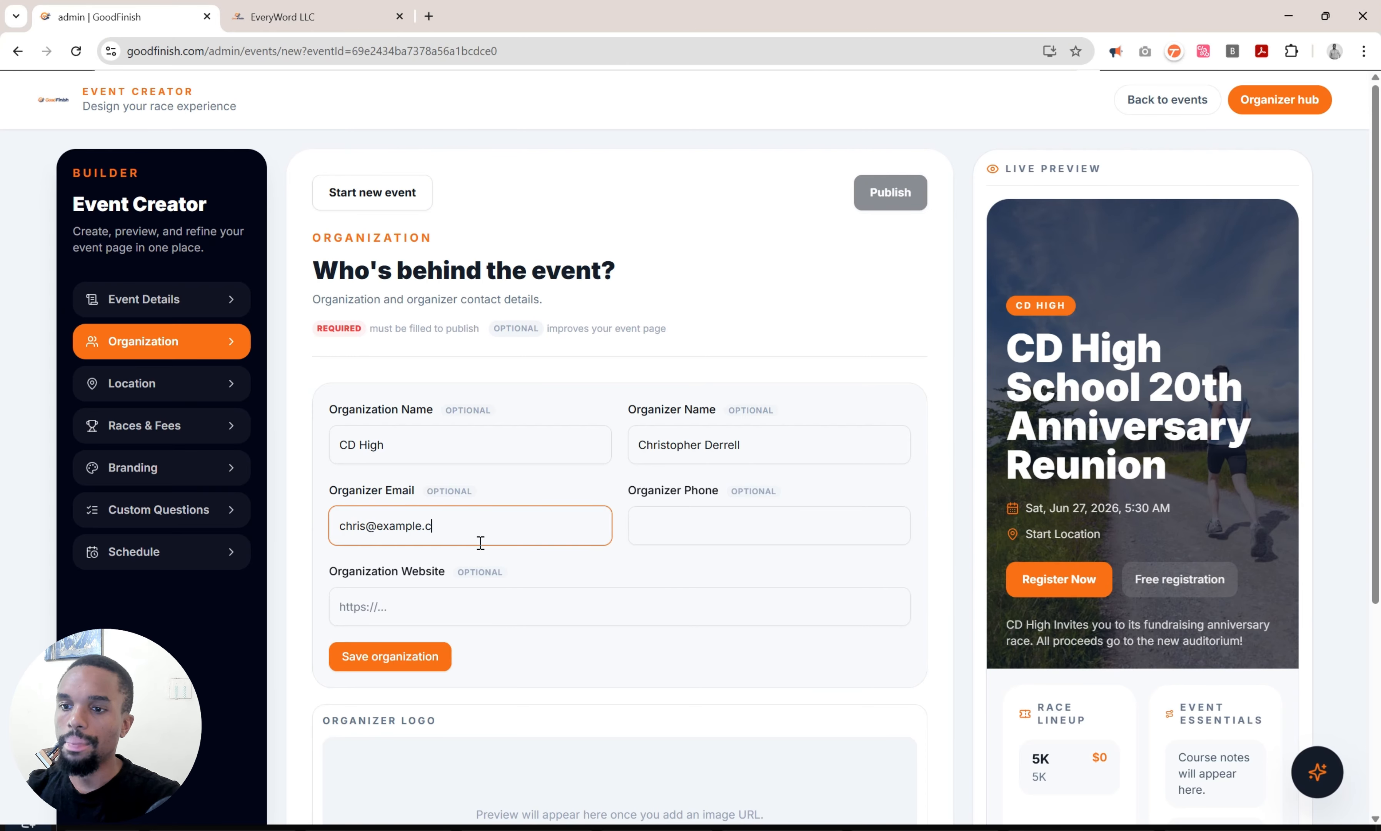
type("om")
scroll(480, 543, "down", 3)
left_click(431, 452)
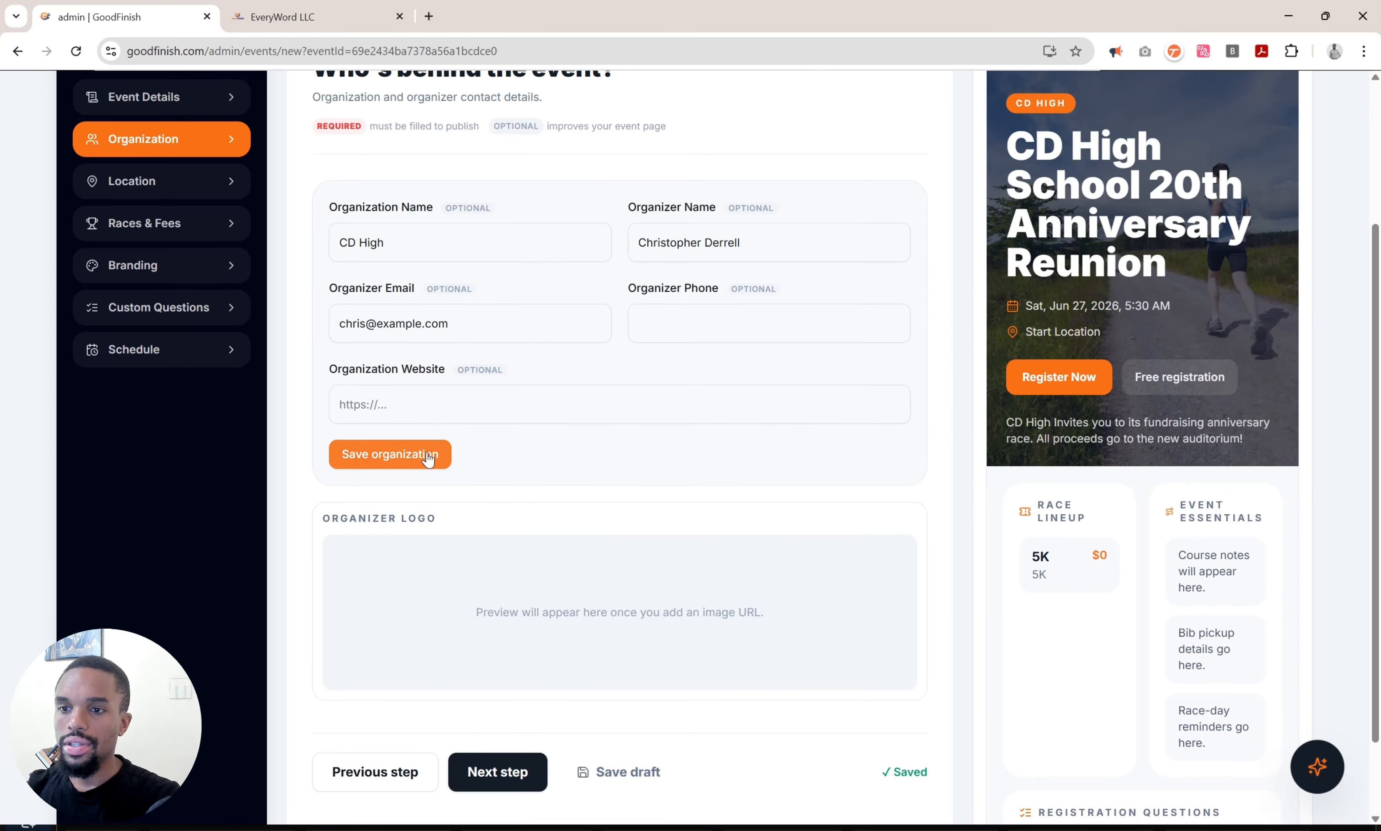
scroll(470, 536, "down", 2)
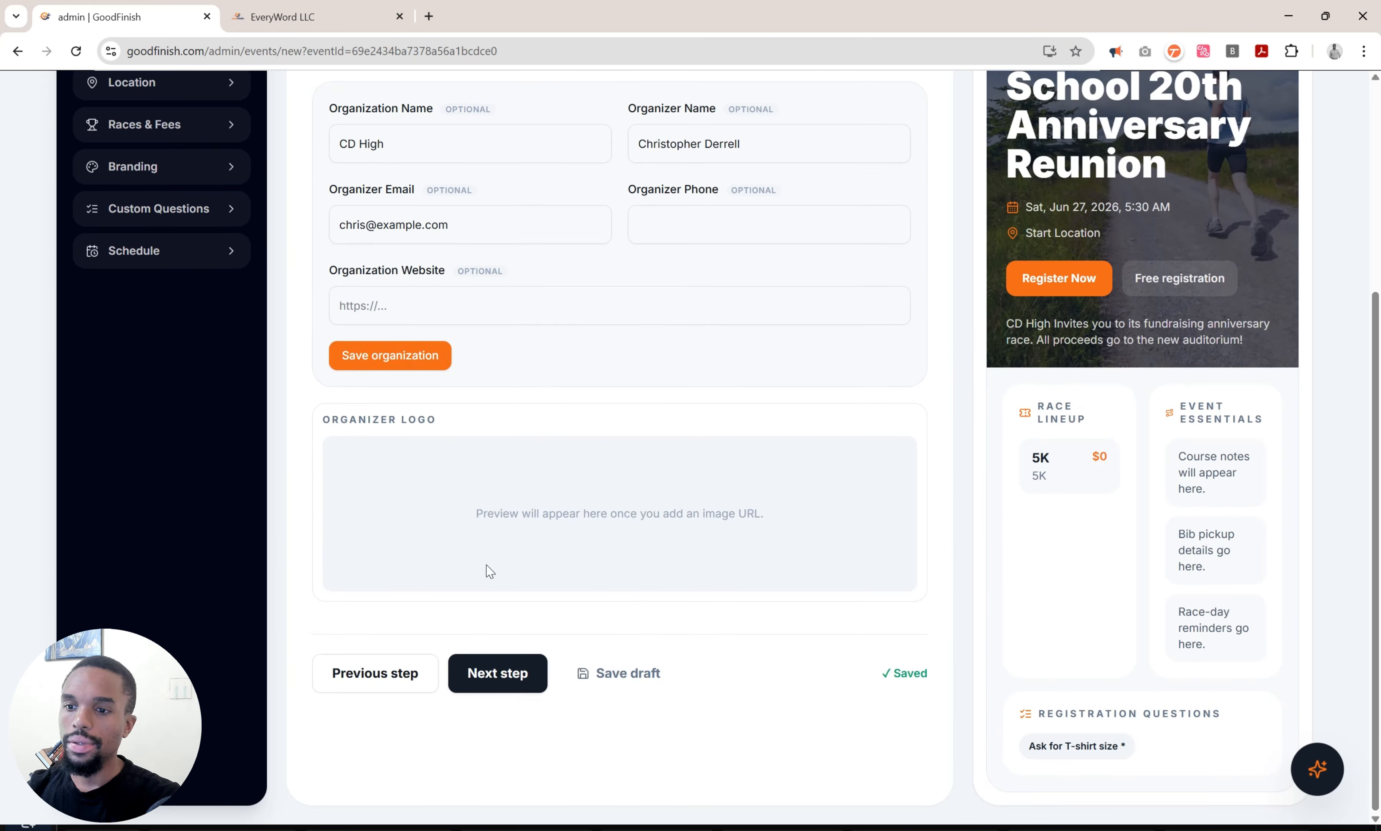
Set the venue to UWI Mona and the start line to the Ring Road, Mona address.
left_click(531, 666)
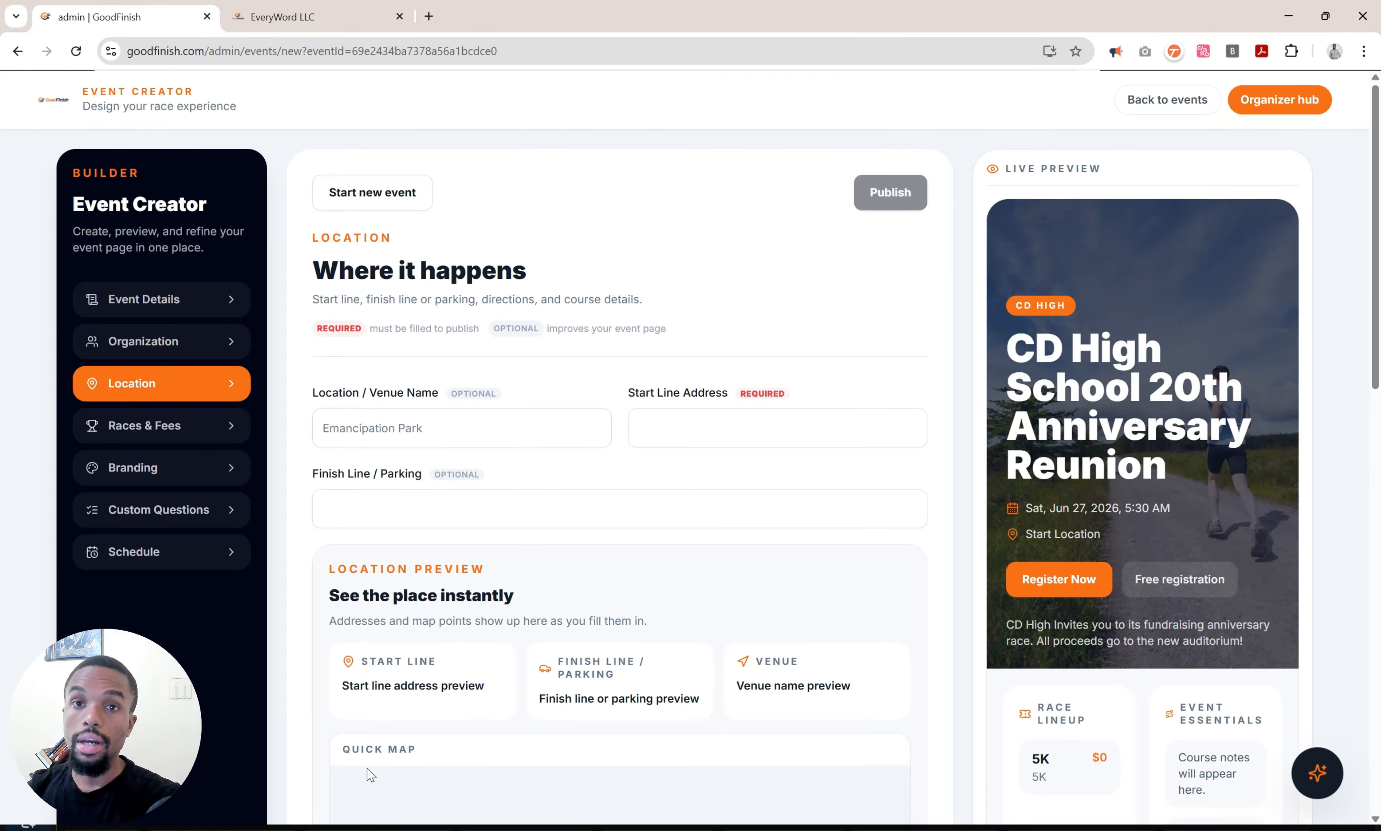
left_click(432, 430)
type("Uwi")
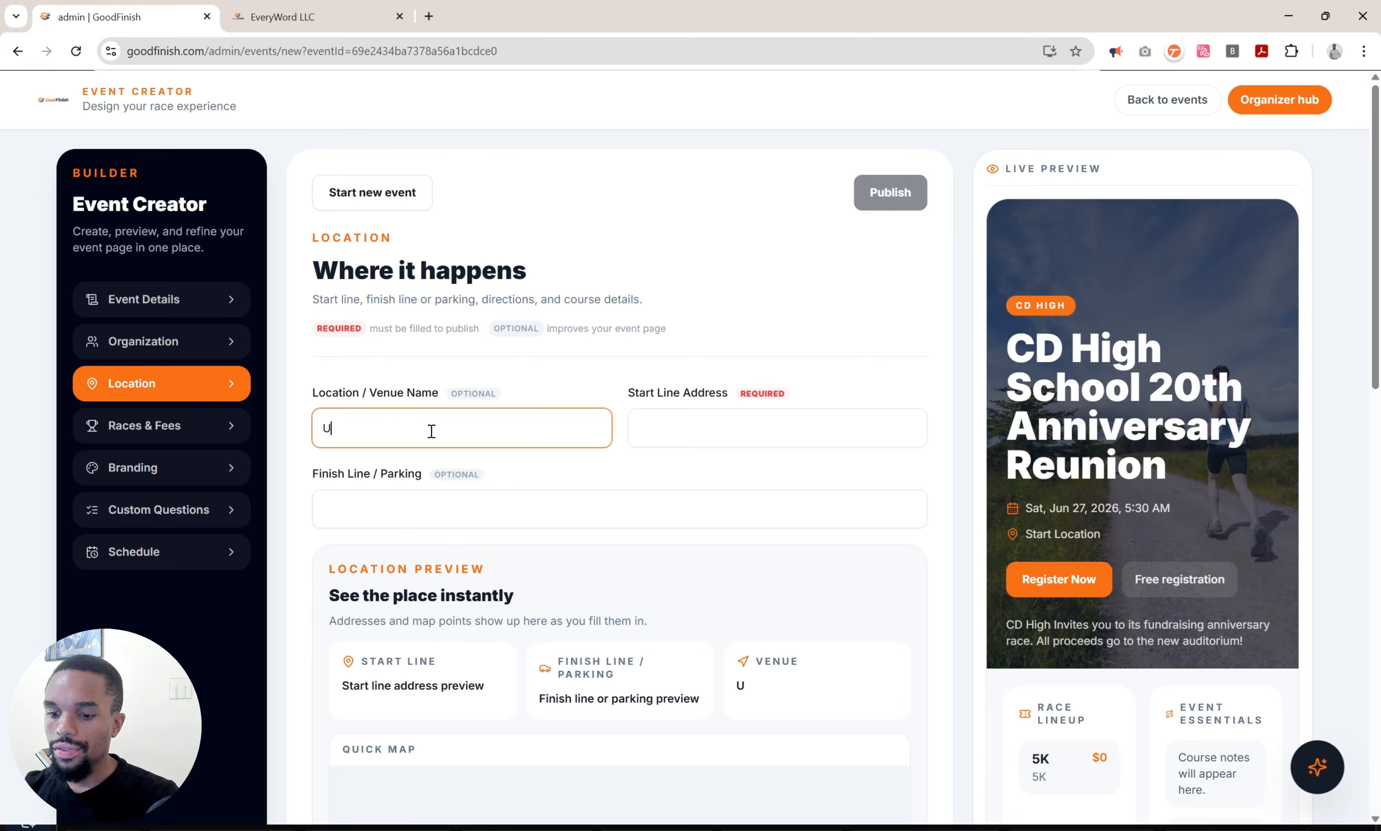
key("BackSpace")
key("BackSpace")
type("WI")
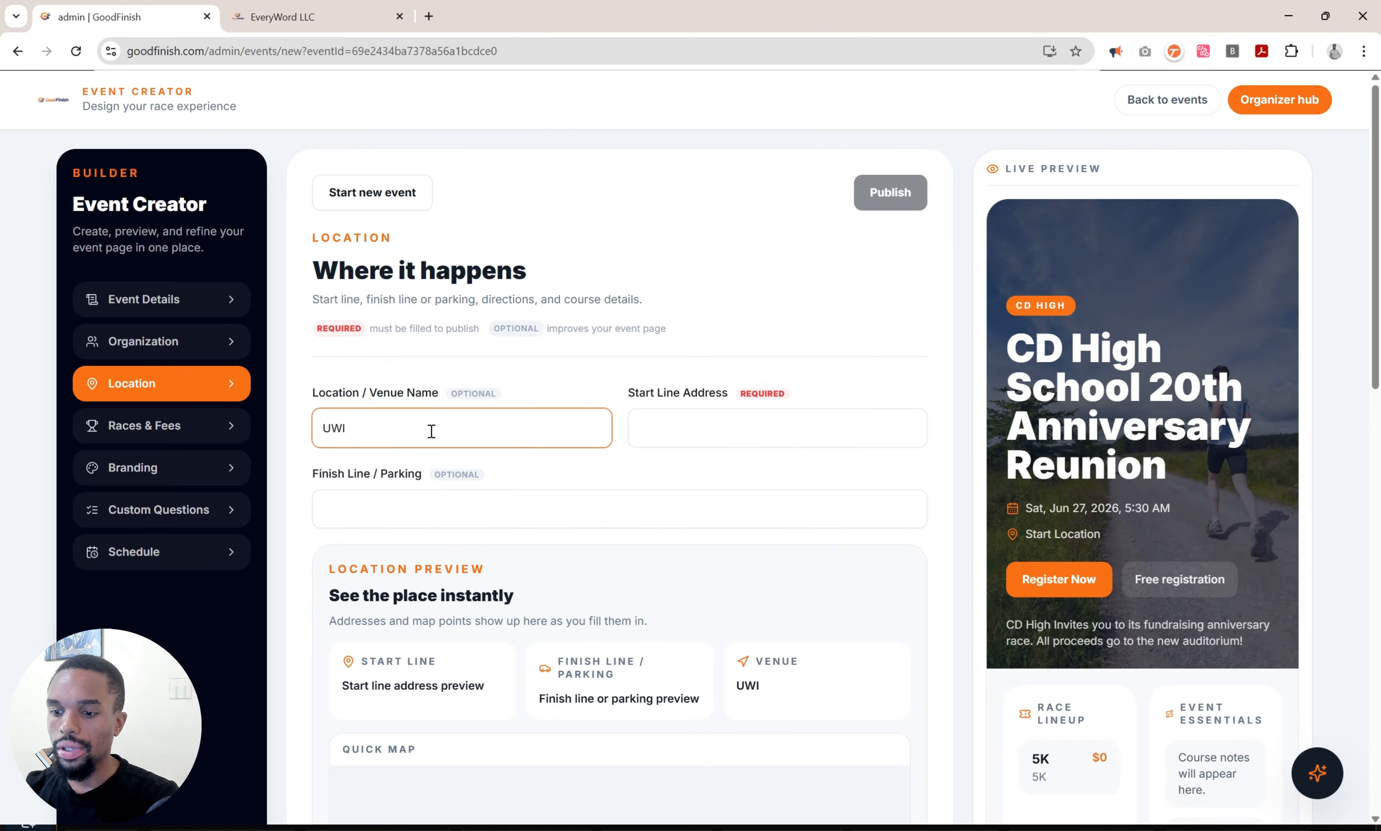
type(" Mona")
key("Tab")
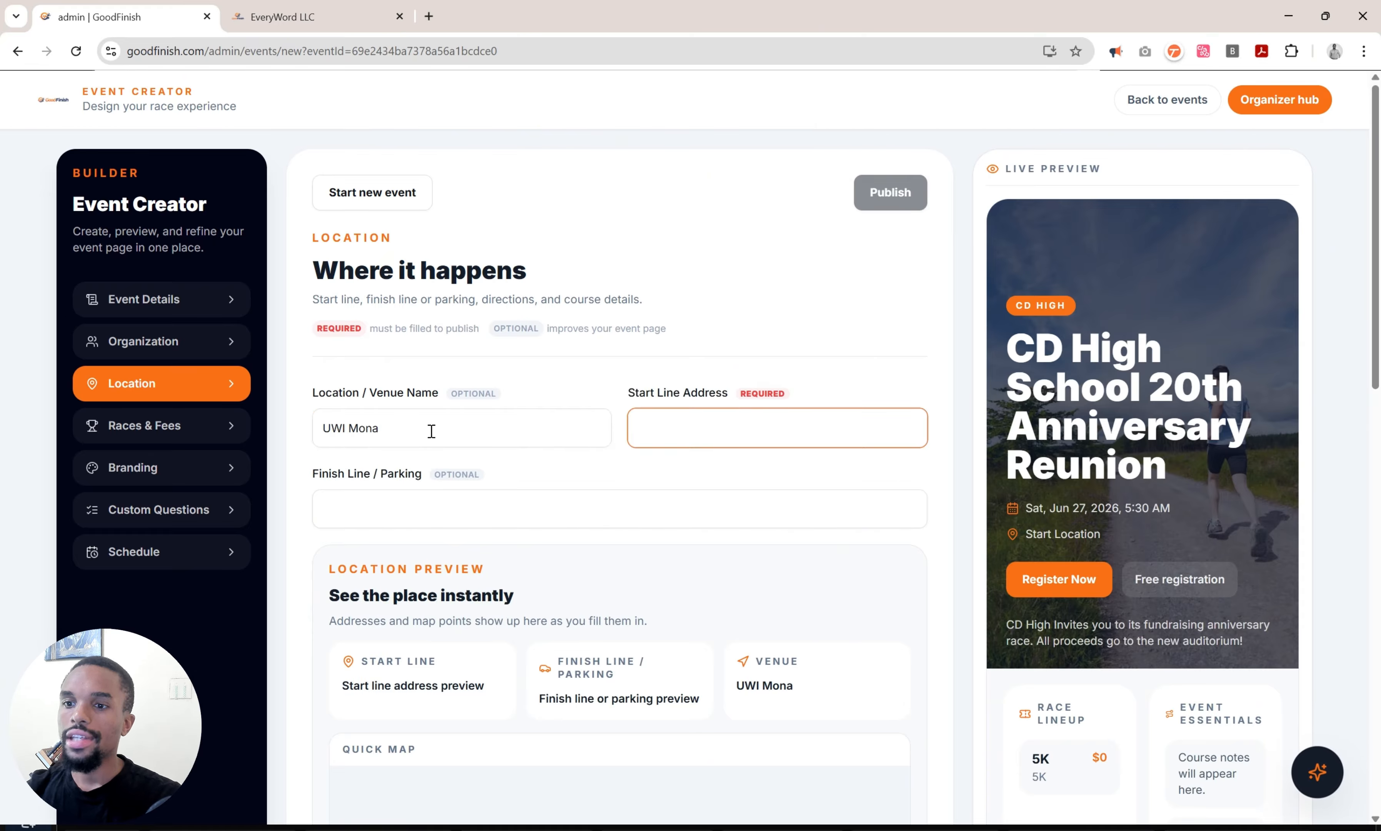
type("R")
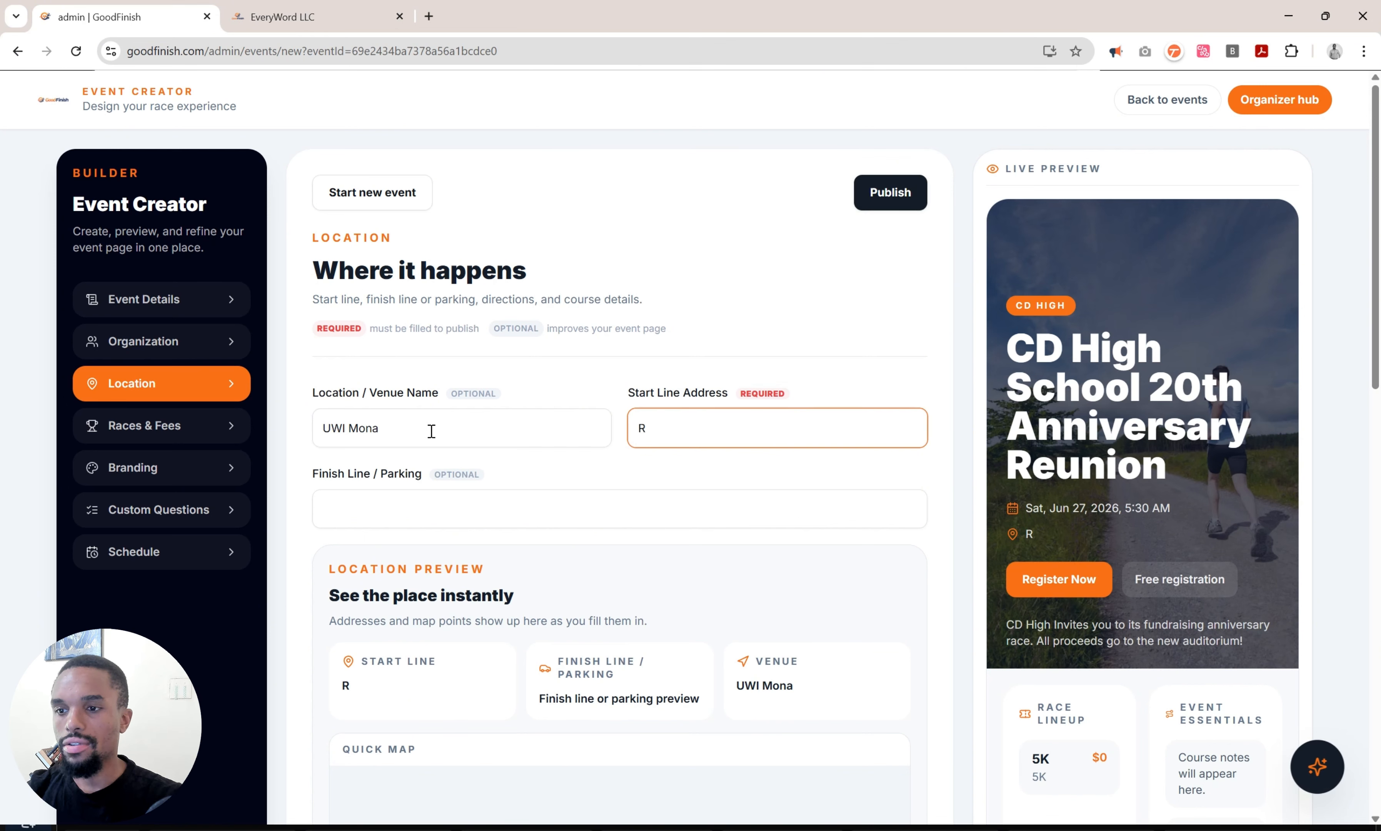
type("ing Road")
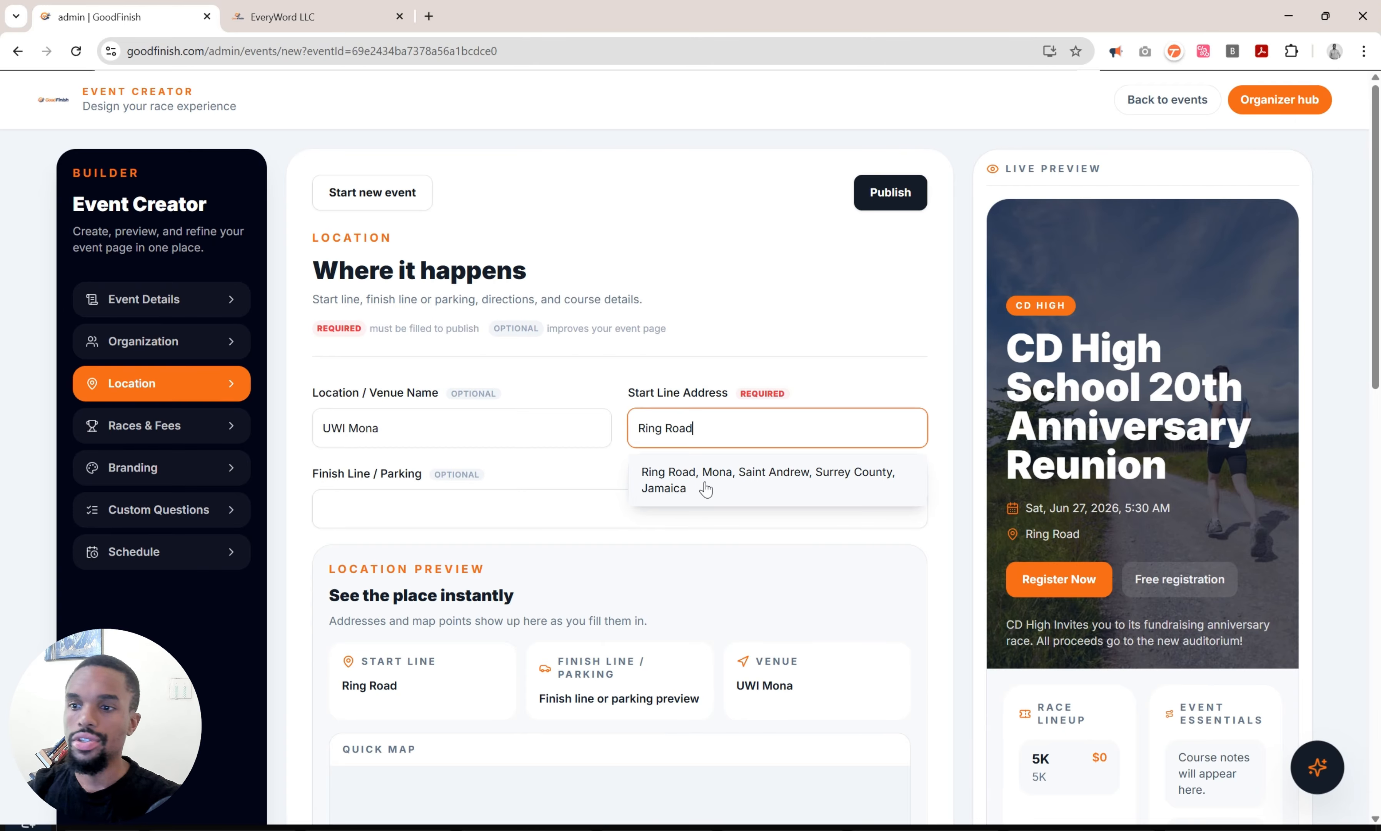
left_click(706, 489)
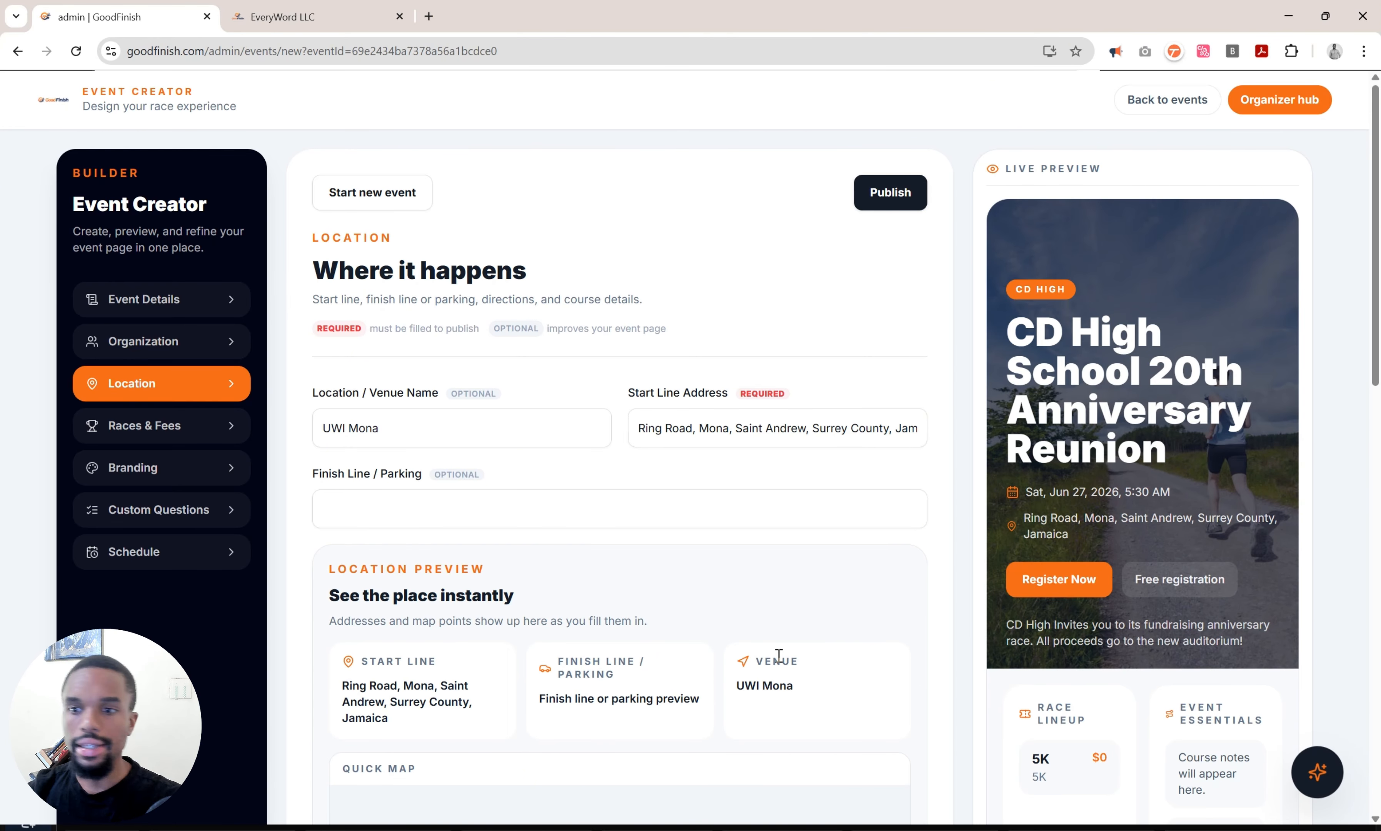
scroll(778, 655, "down", 12)
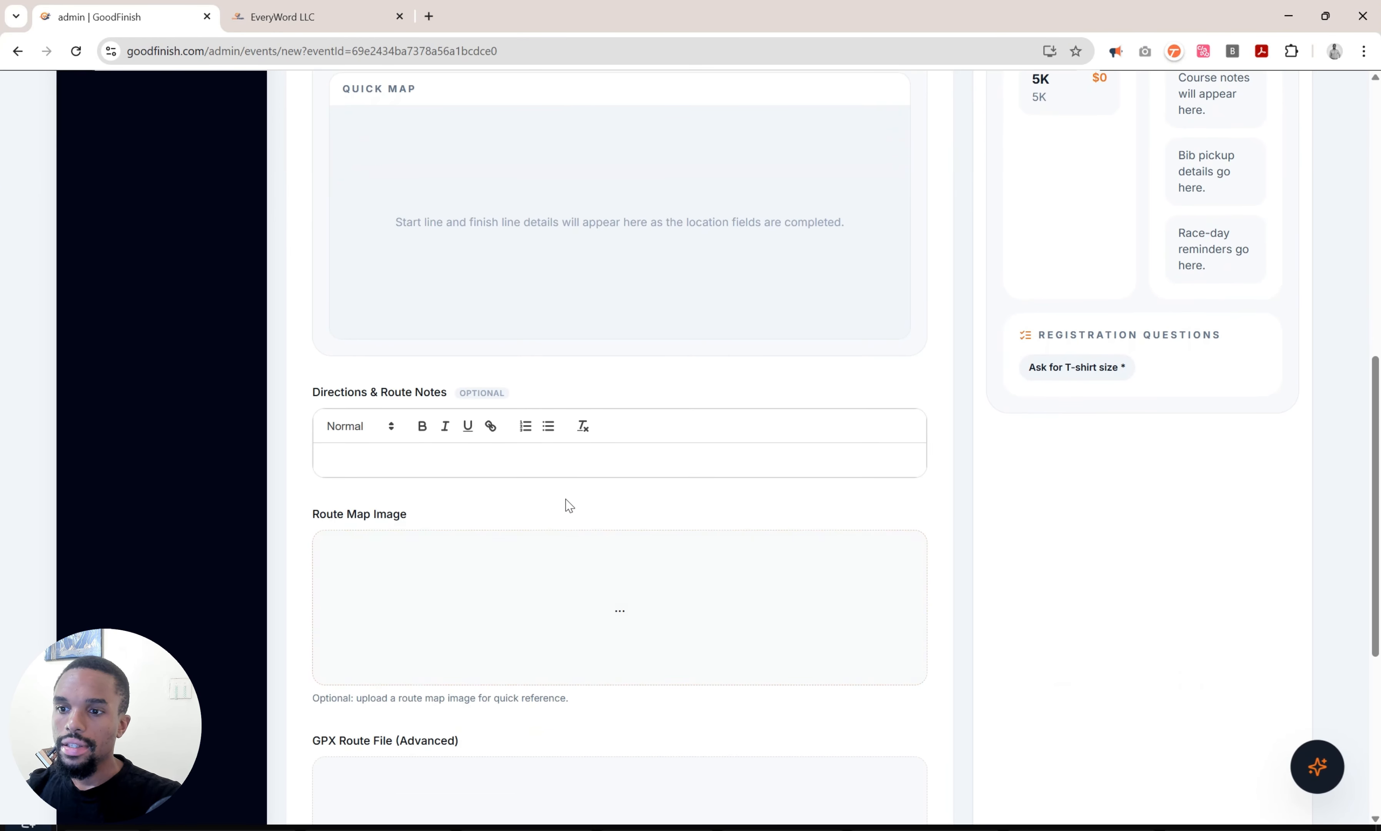
Add the route notes '3 Laps around the campus, finish at the Scotiabank ATM.'.
left_click(537, 462)
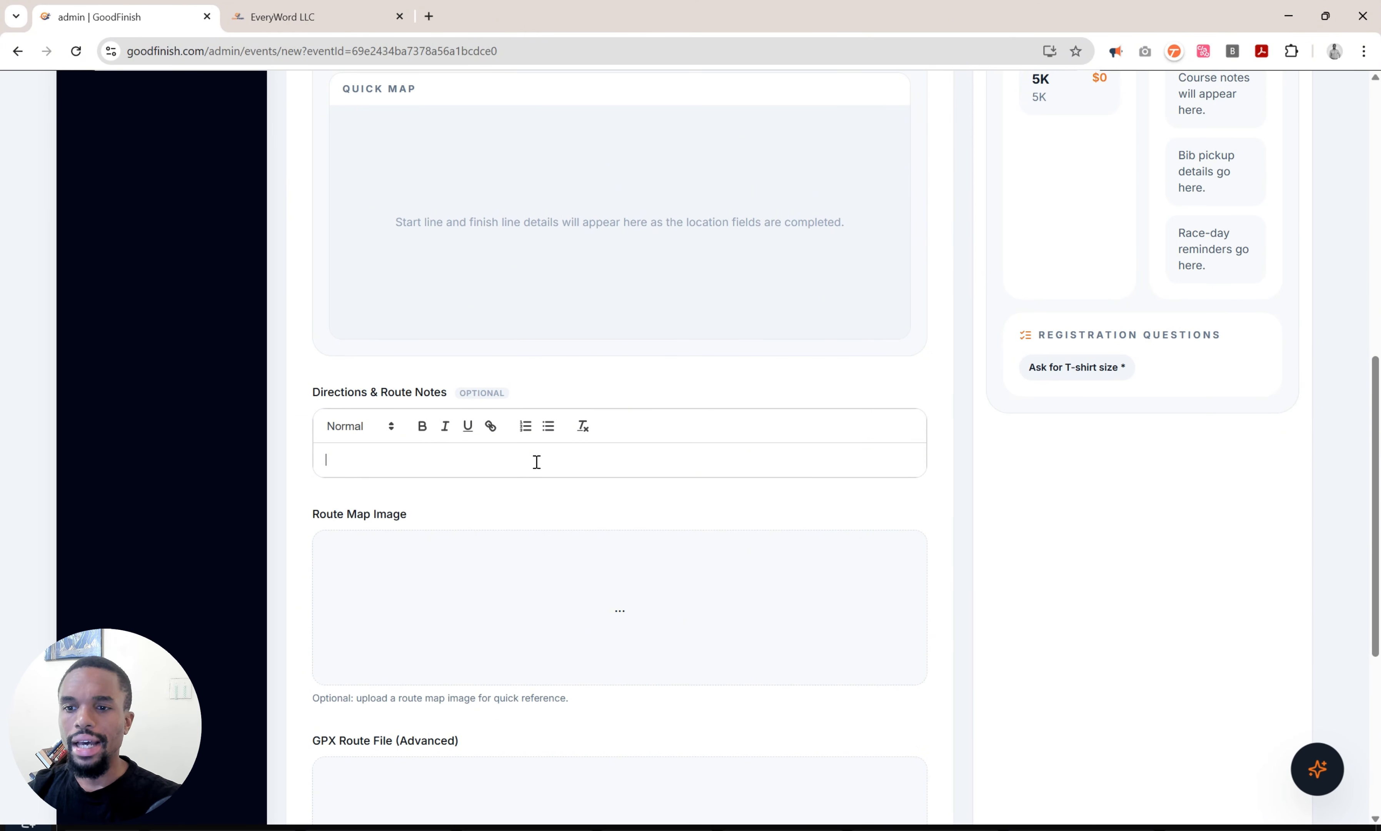
type("3 Laps ")
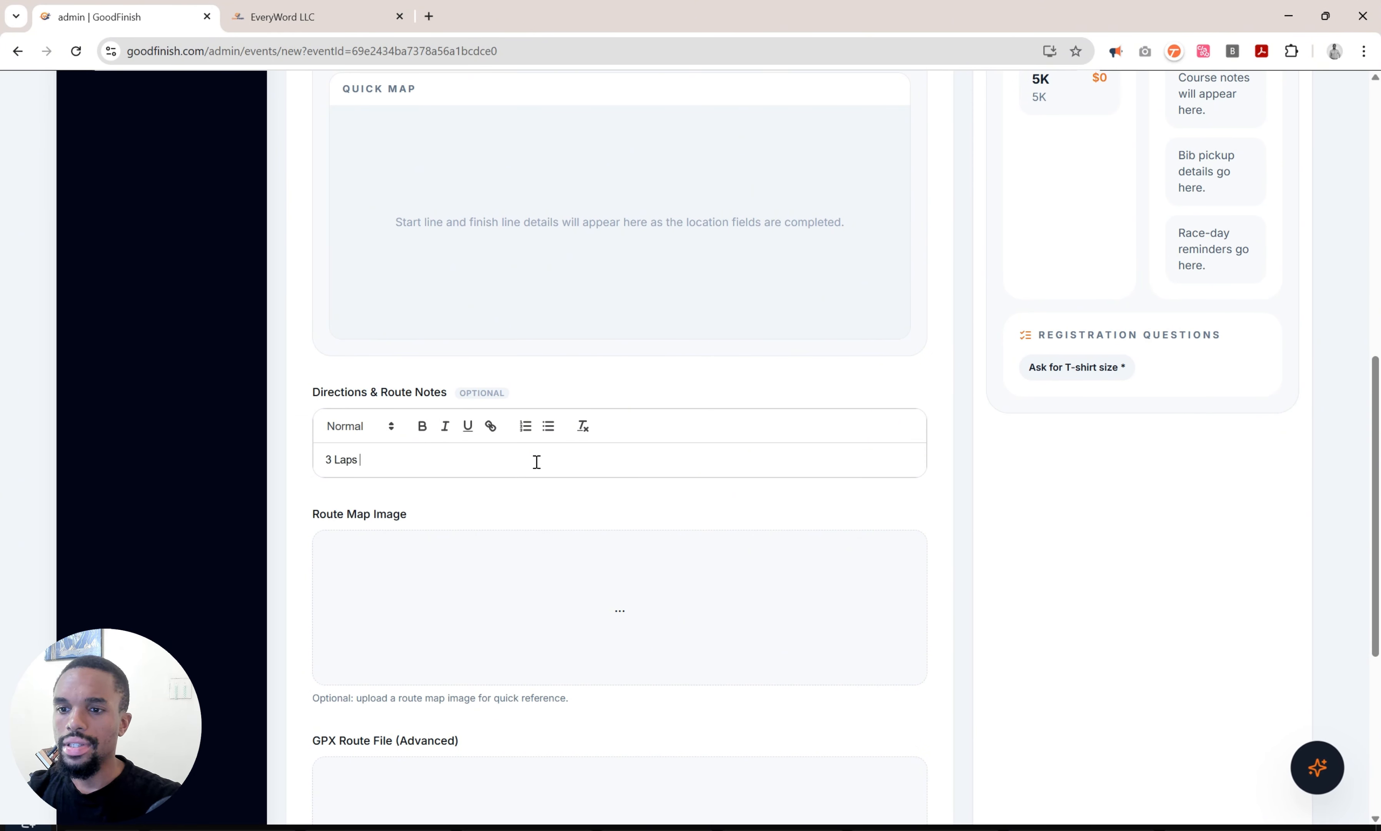
type("around the ")
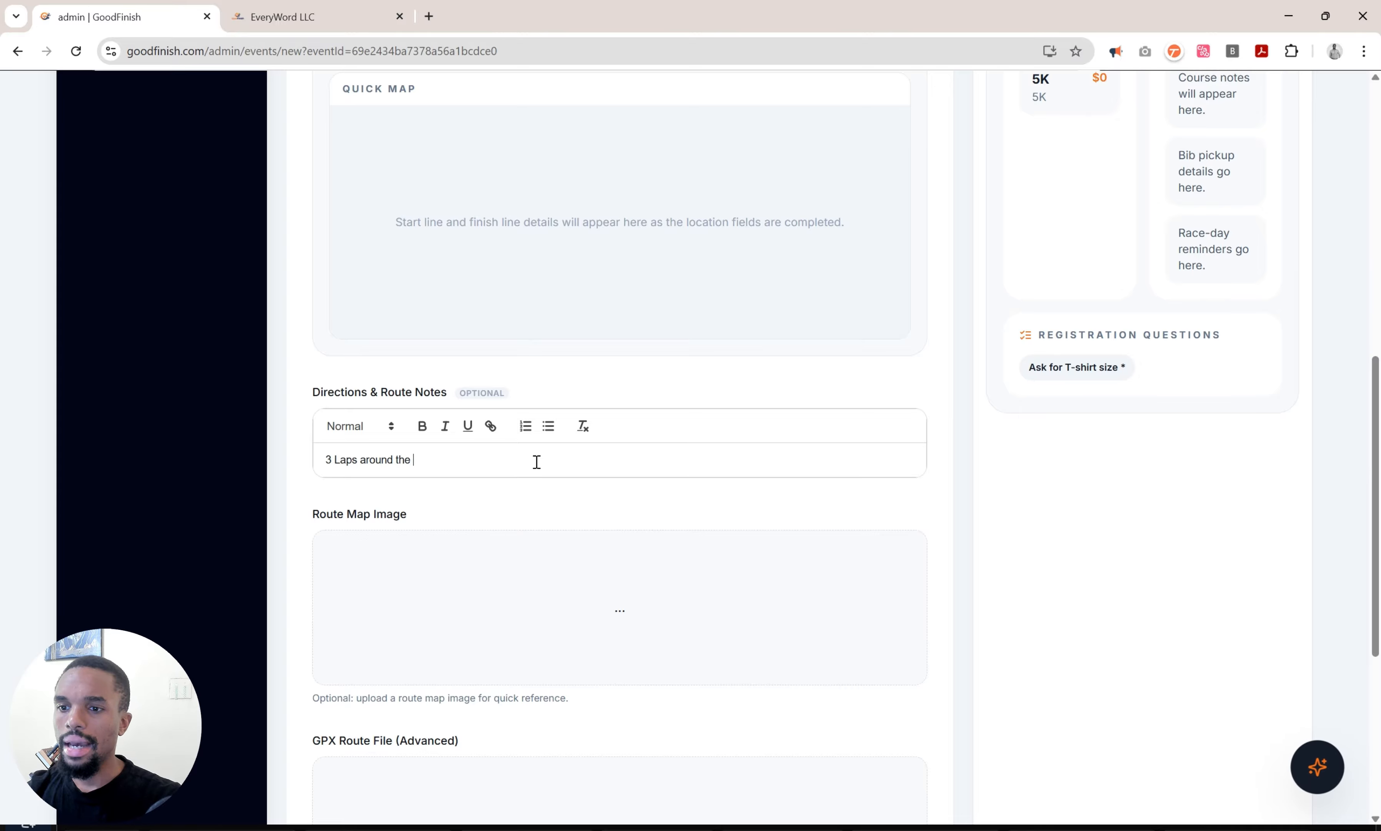
type("campus, finish at")
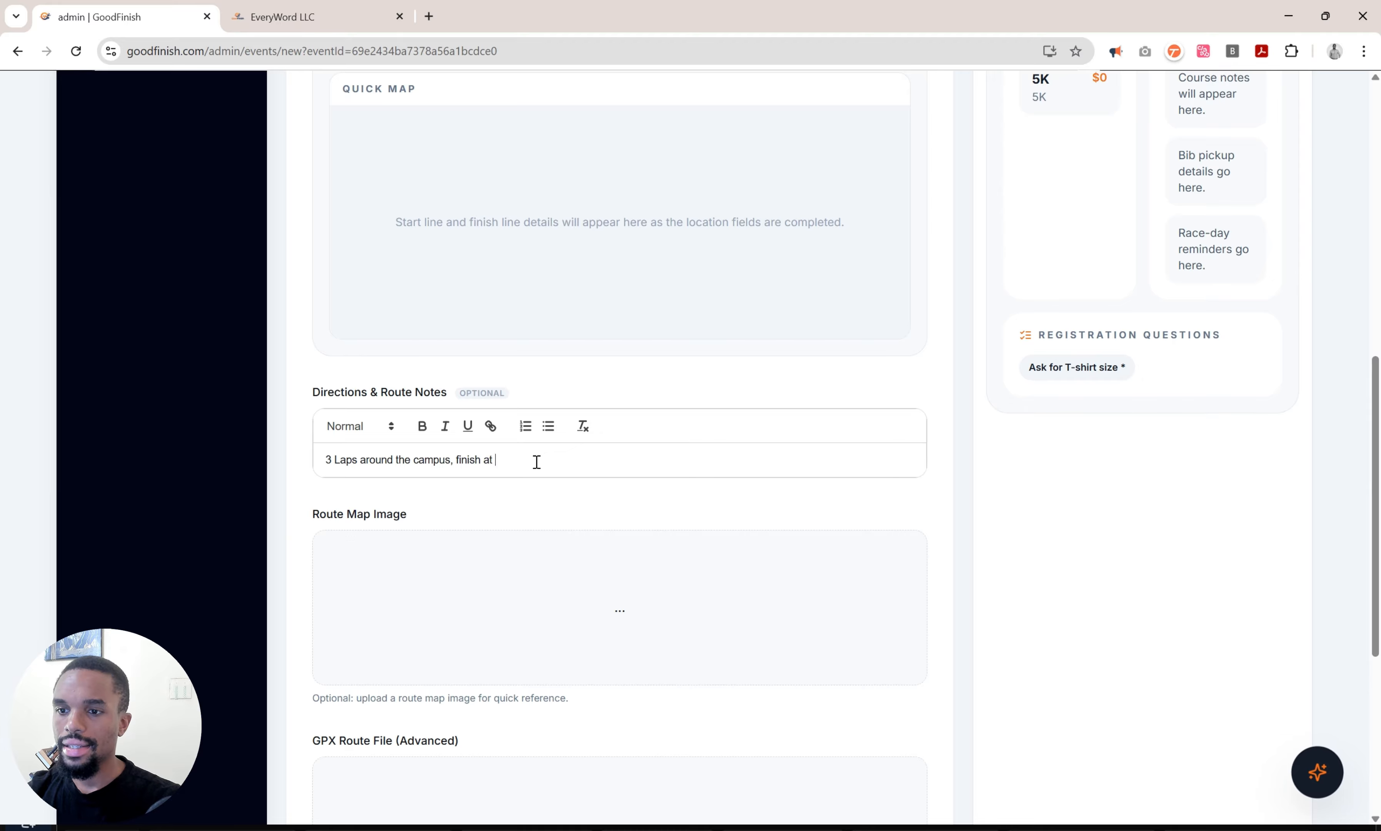
type(" the Sco")
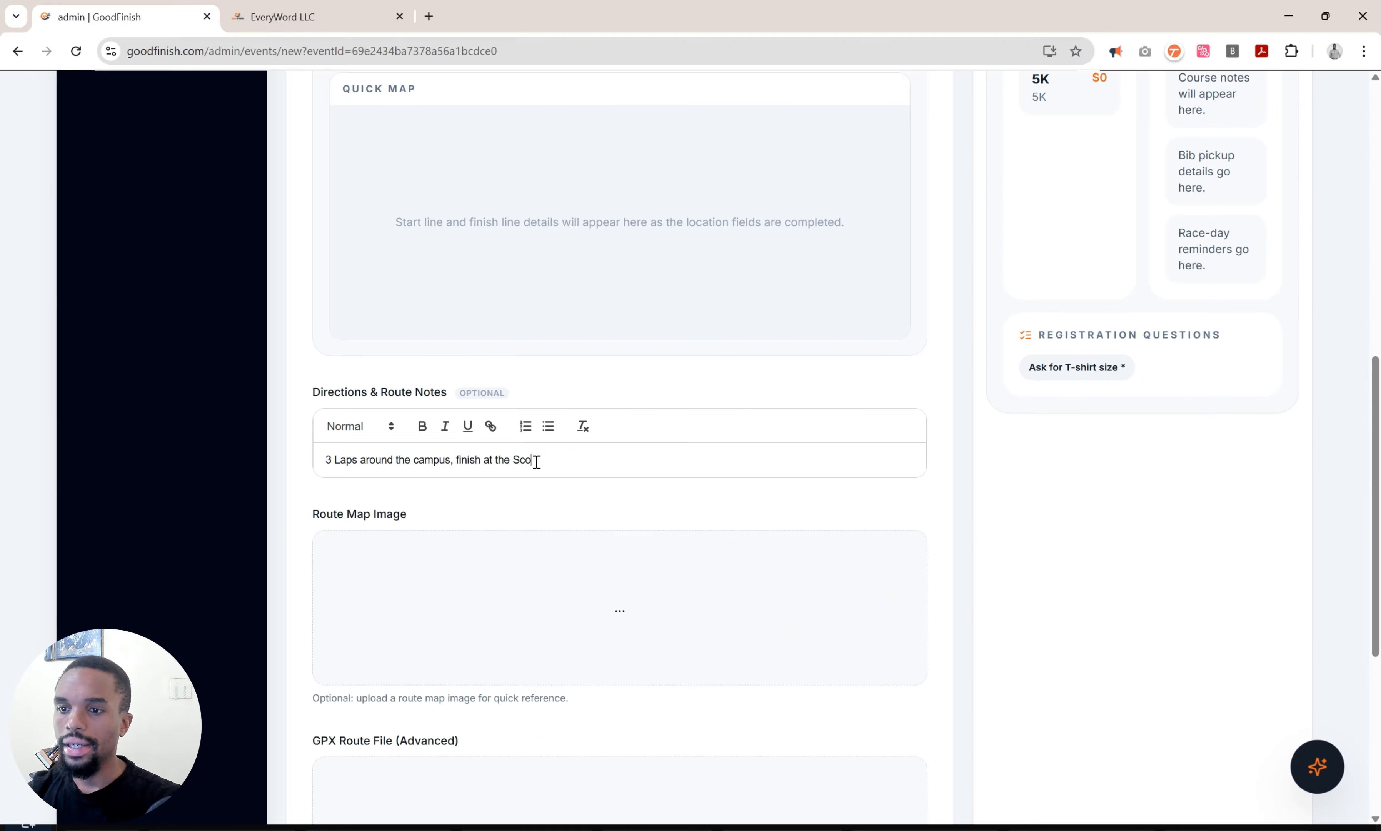
type("tLabank ATM.")
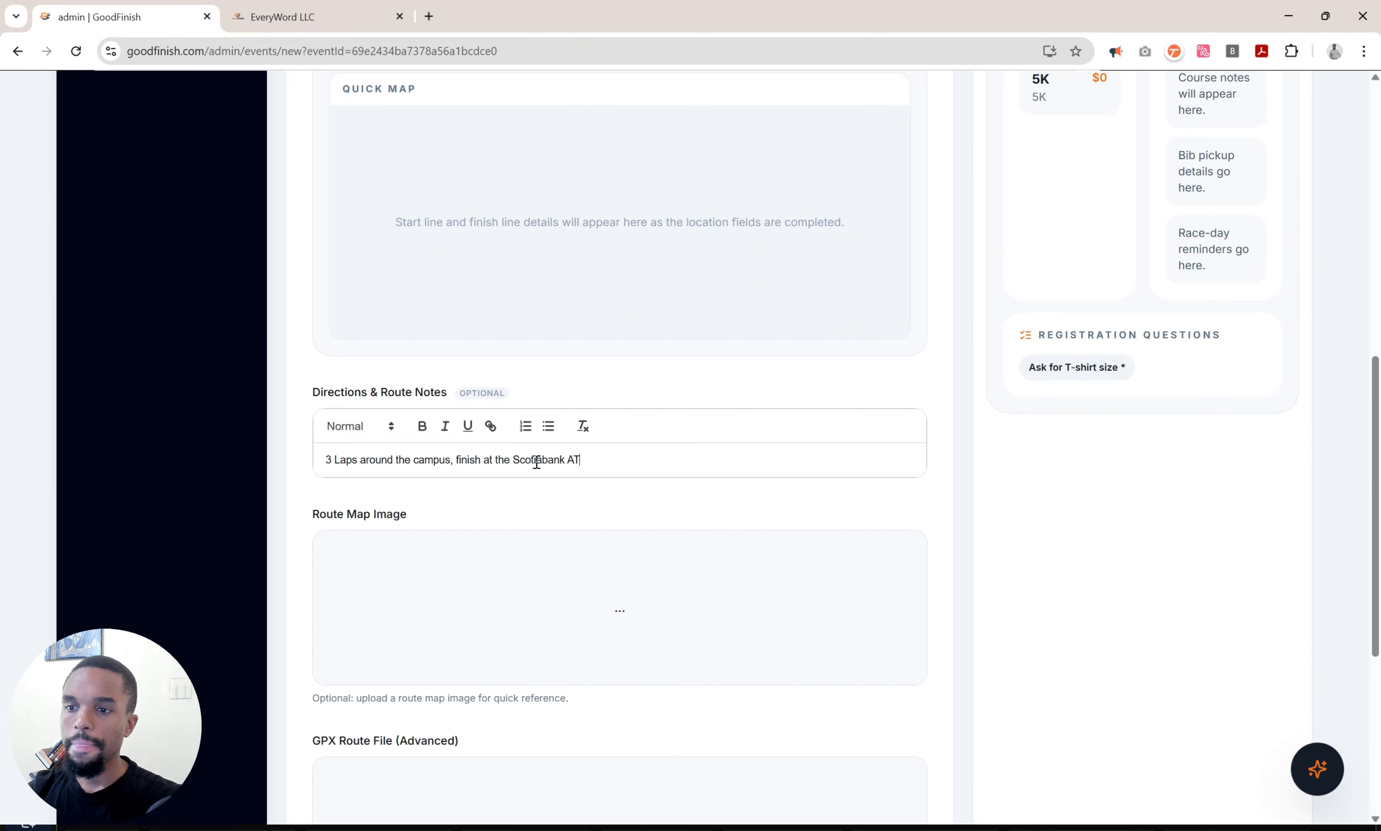
scroll(536, 462, "down", 2)
scroll(537, 462, "down", 2)
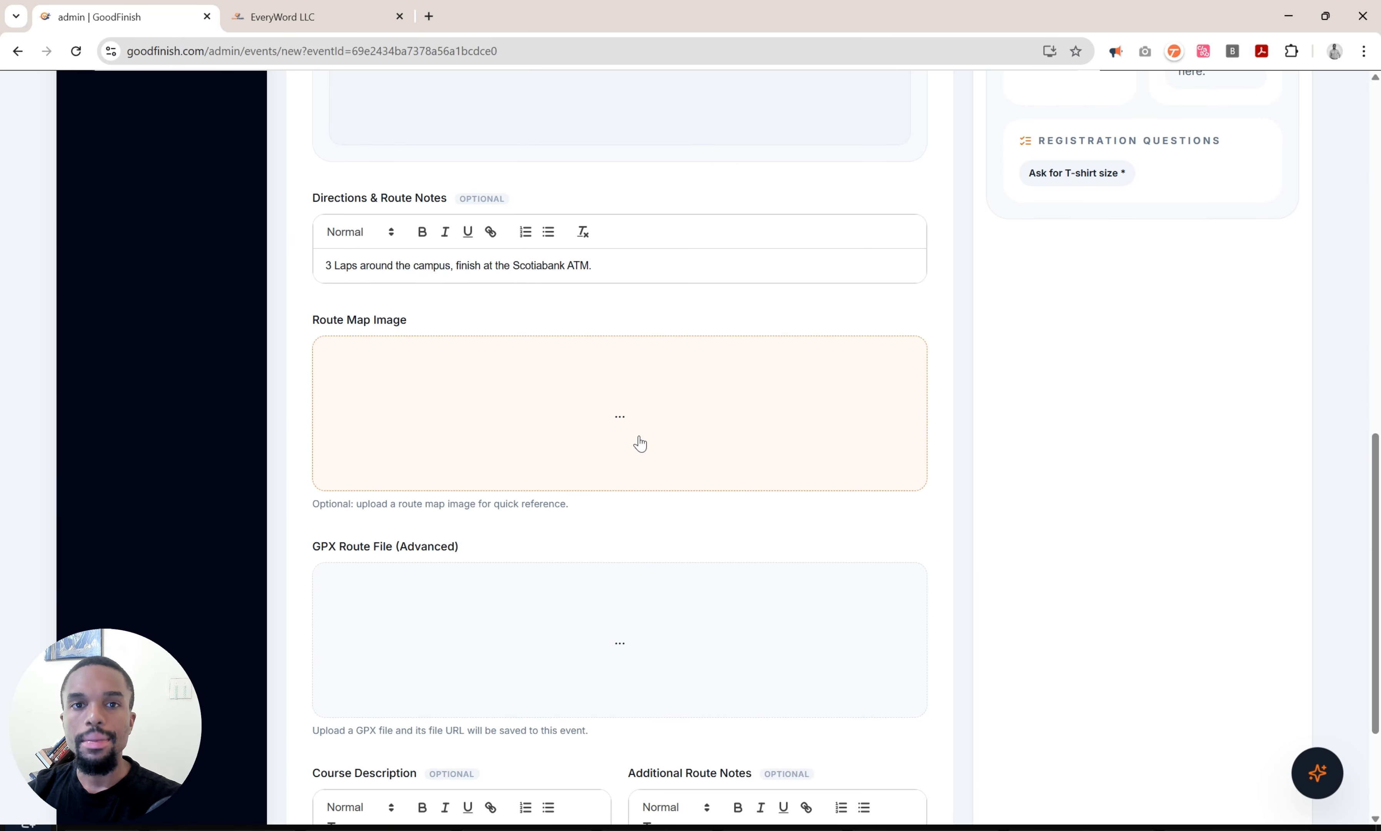
Upload the generated Gemini image as the route map and continue to Races & Fees.
left_click(639, 436)
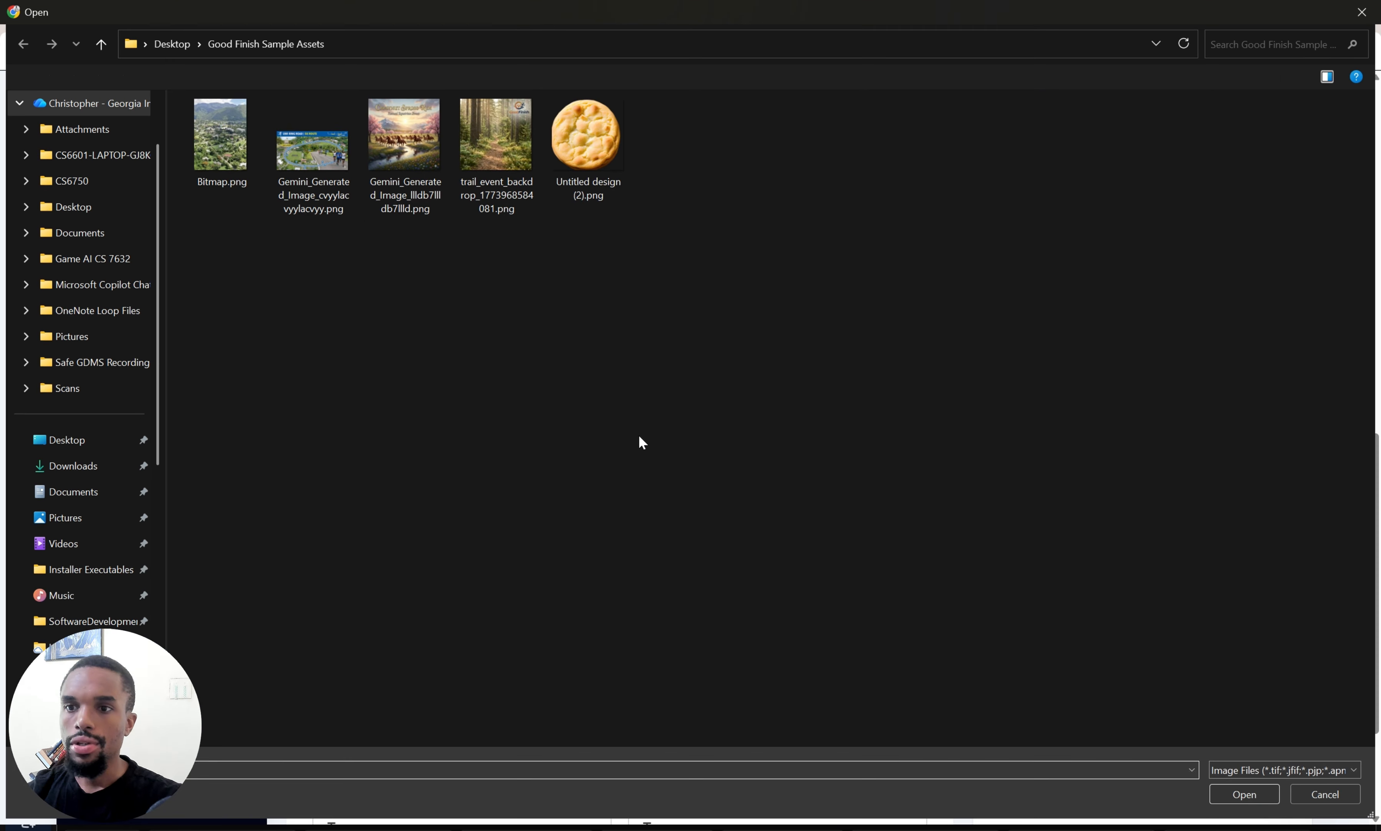
left_click(315, 168)
double_click(313, 164)
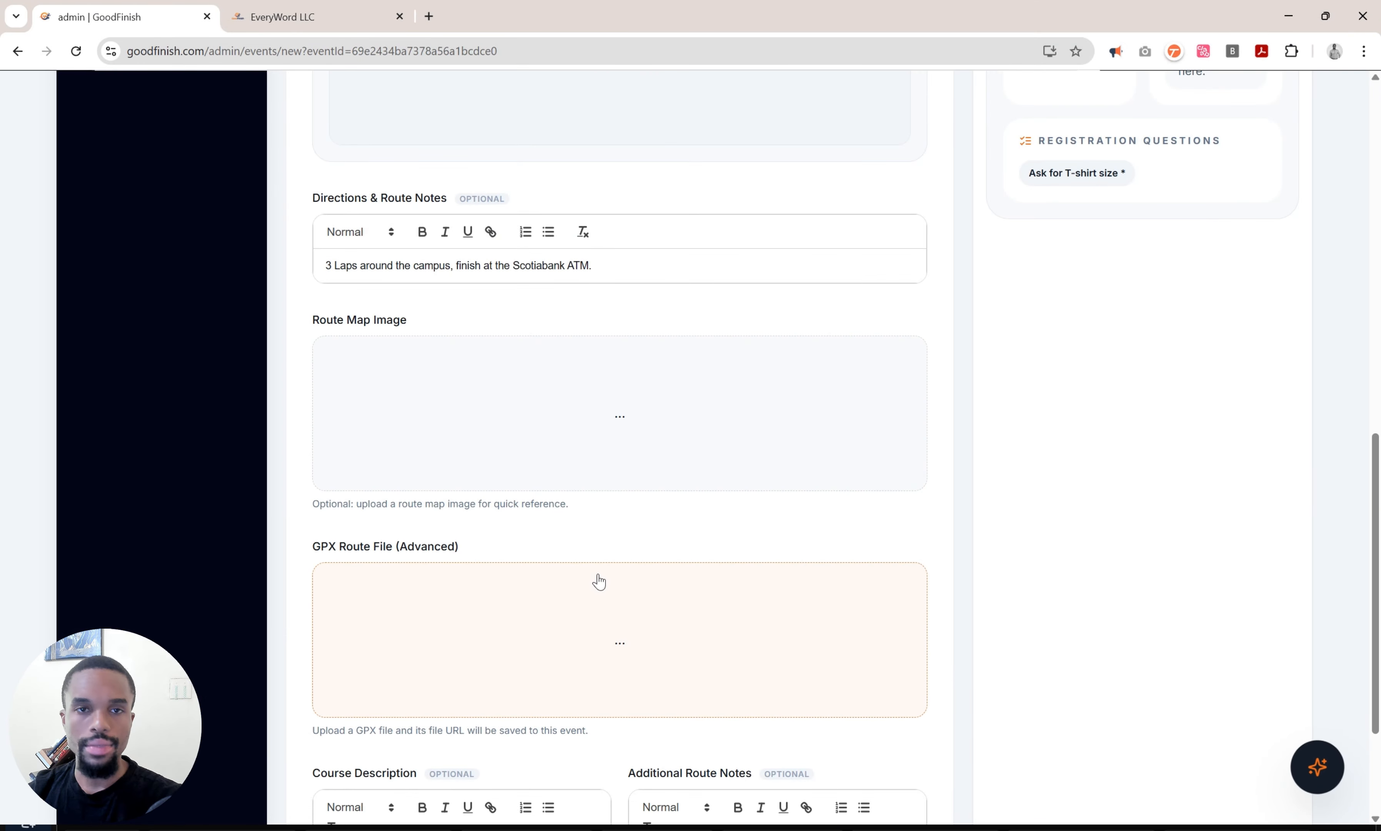
scroll(599, 582, "down", 4)
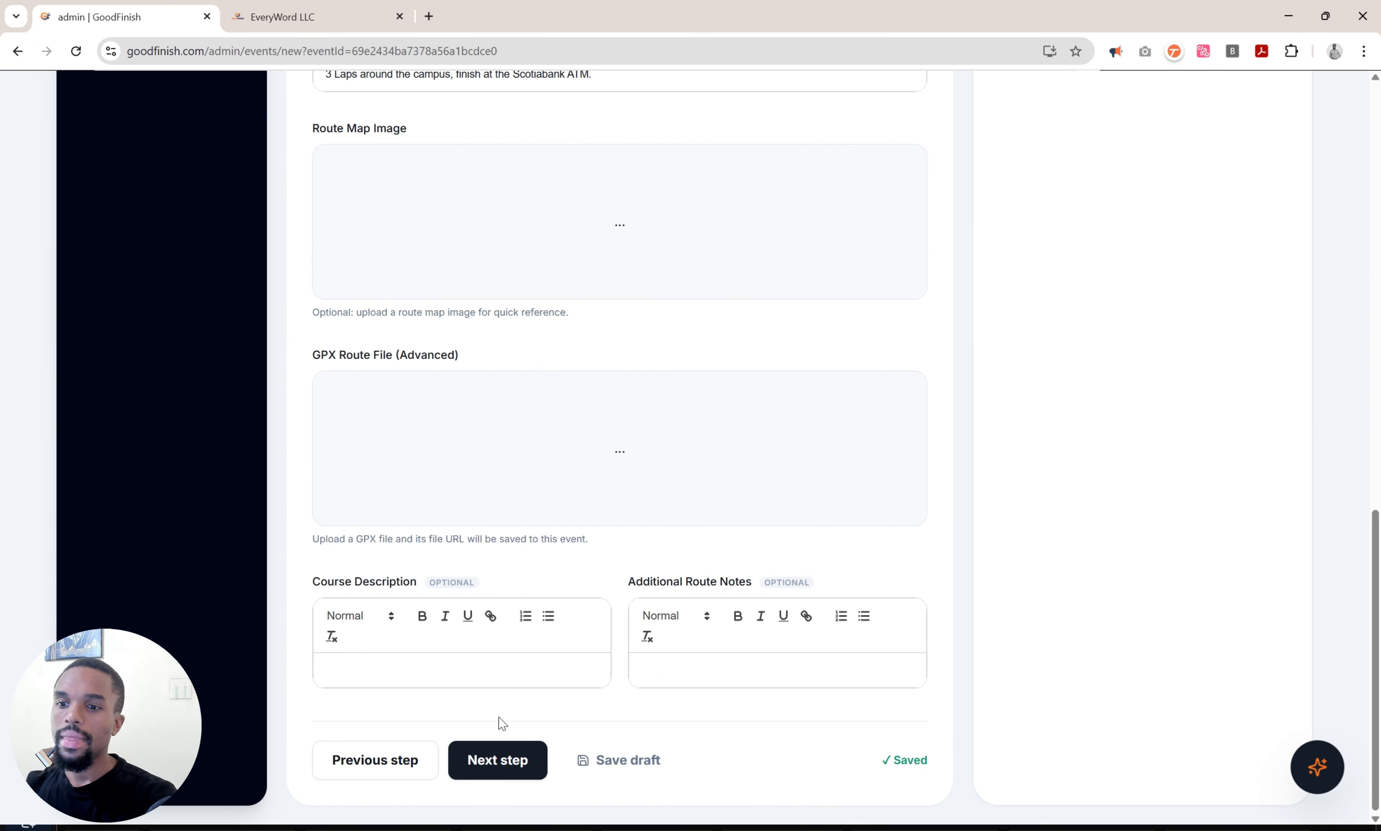
left_click(476, 665)
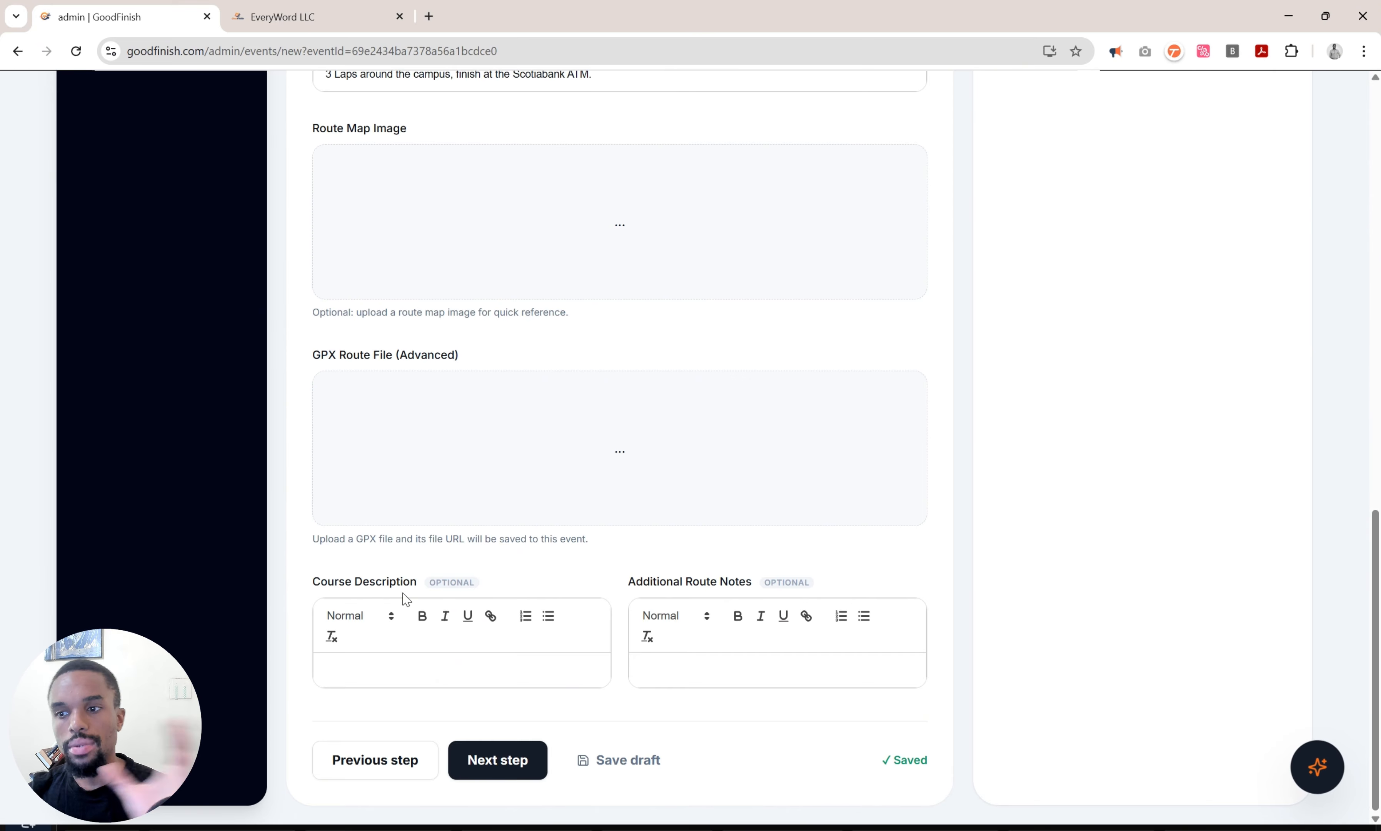
left_click(504, 763)
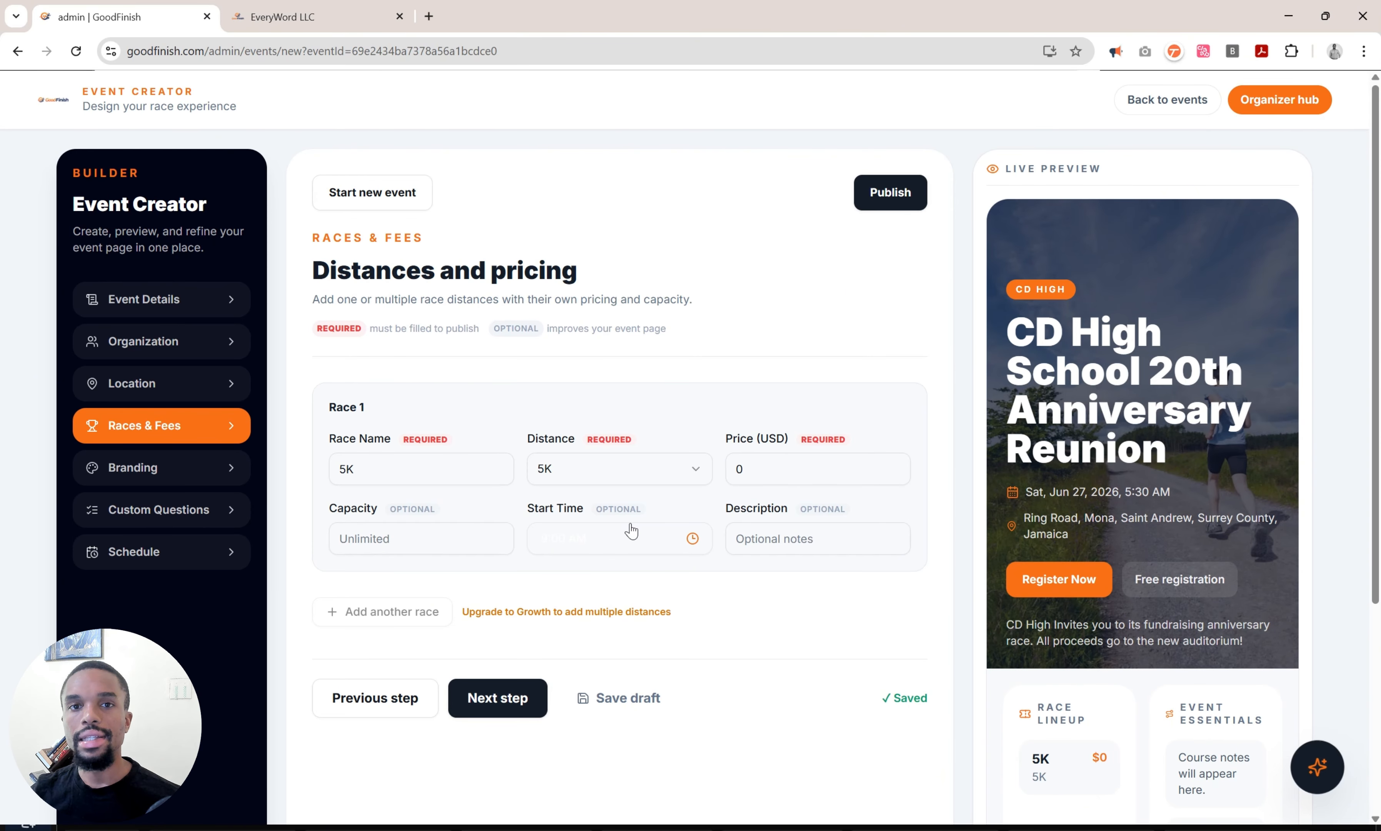
Set the 5K race's start time to 9:00 AM.
left_click(632, 533)
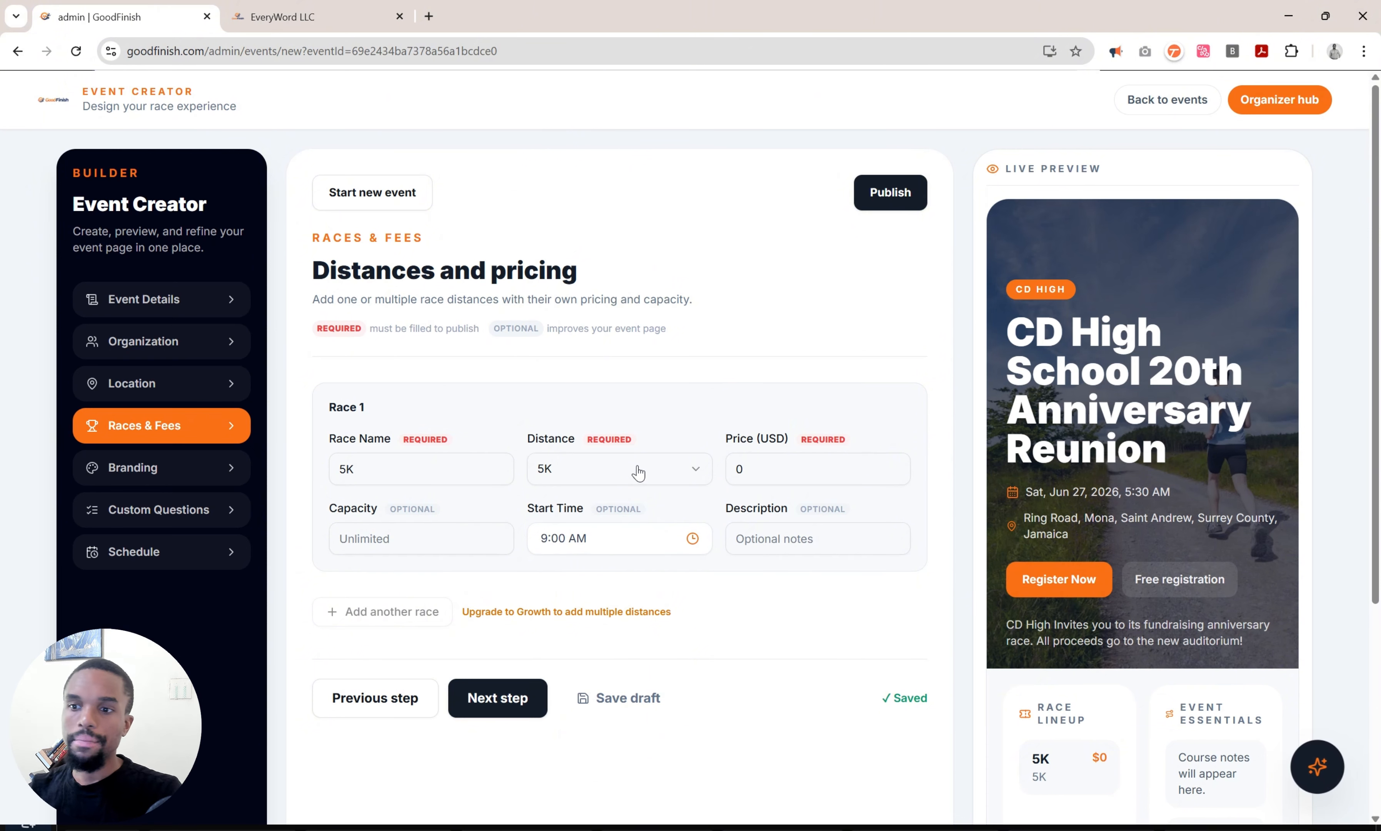
Rename Race 1 to '5K Runners' and set its price to 25.
left_click(400, 482)
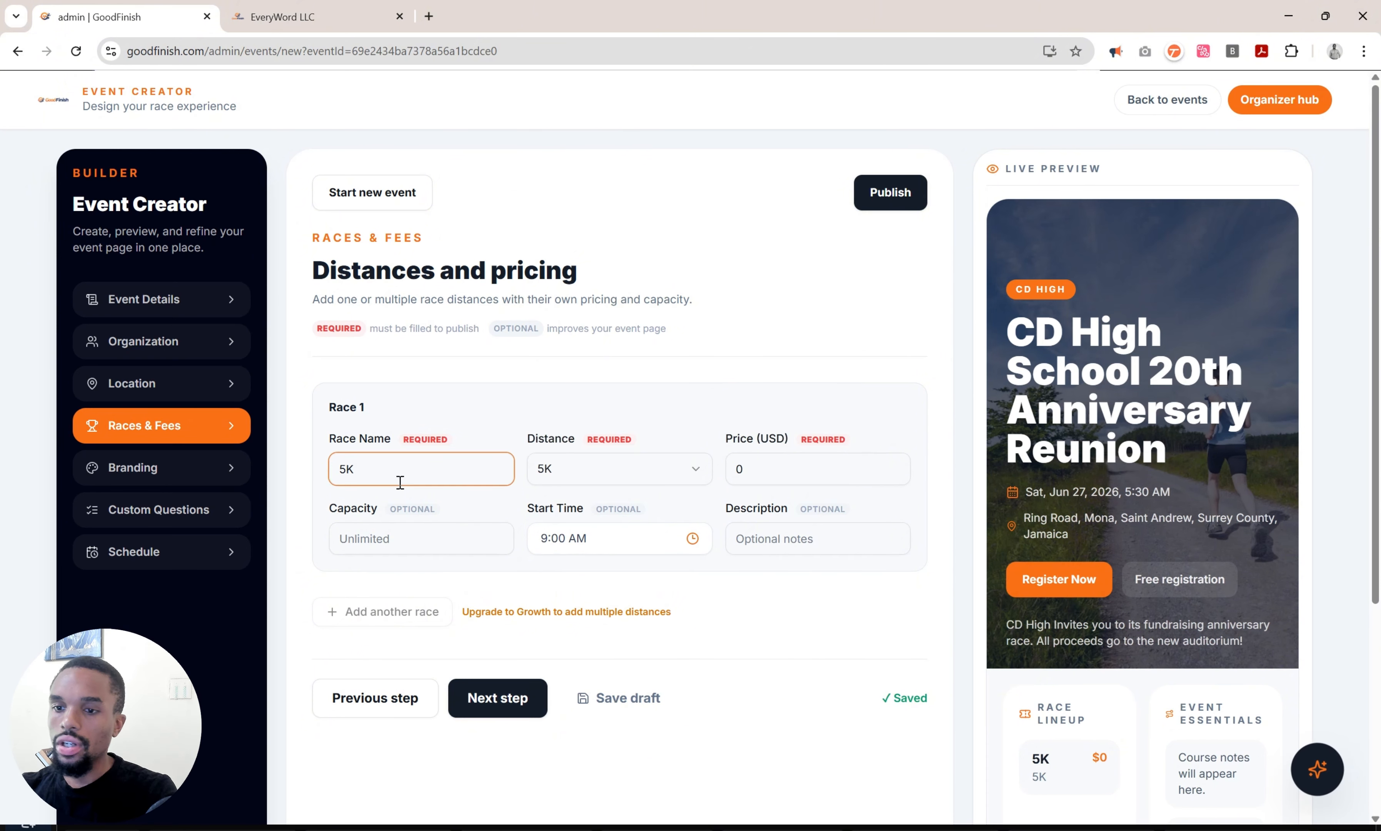
type("Runners")
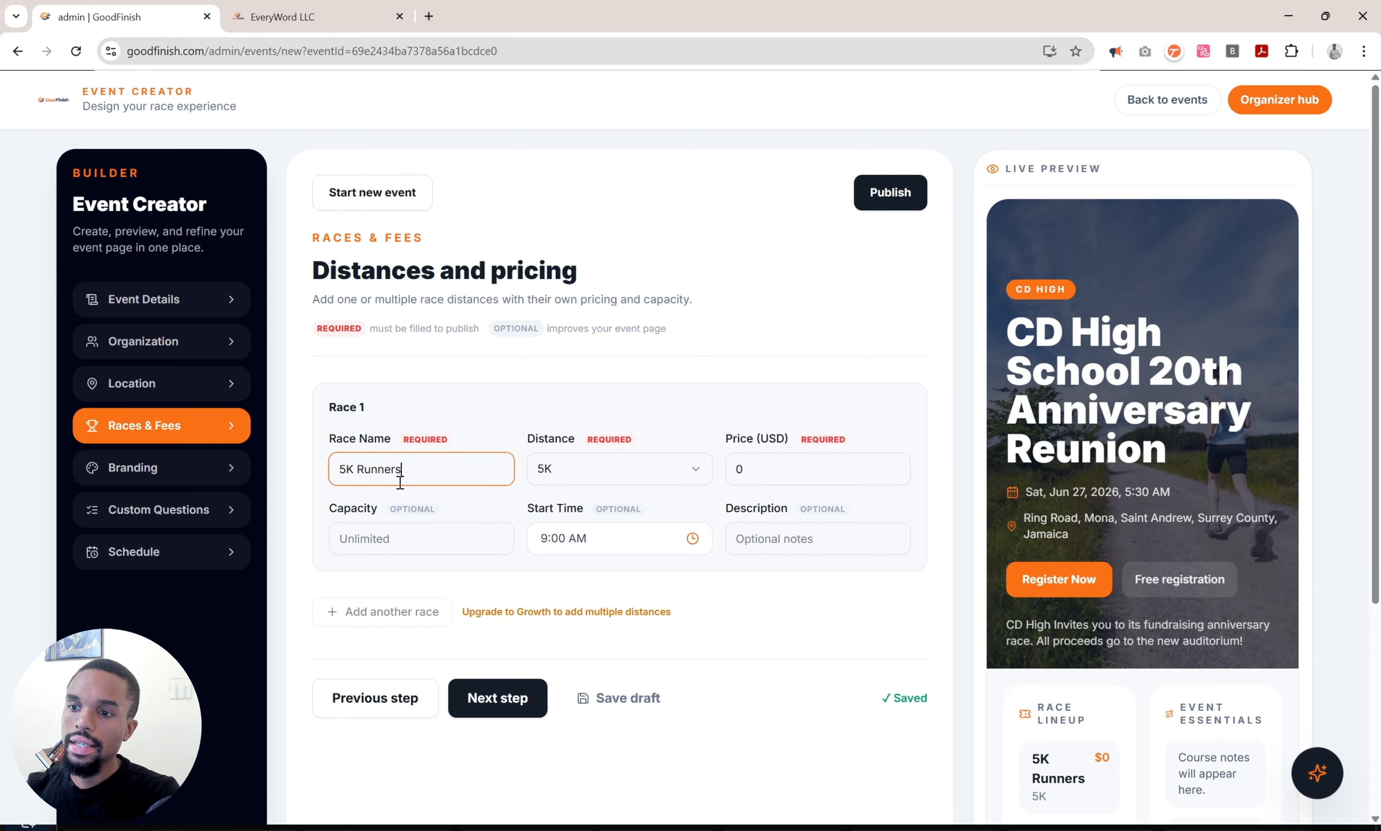
left_click(787, 474)
key("ctrl+a")
type("25")
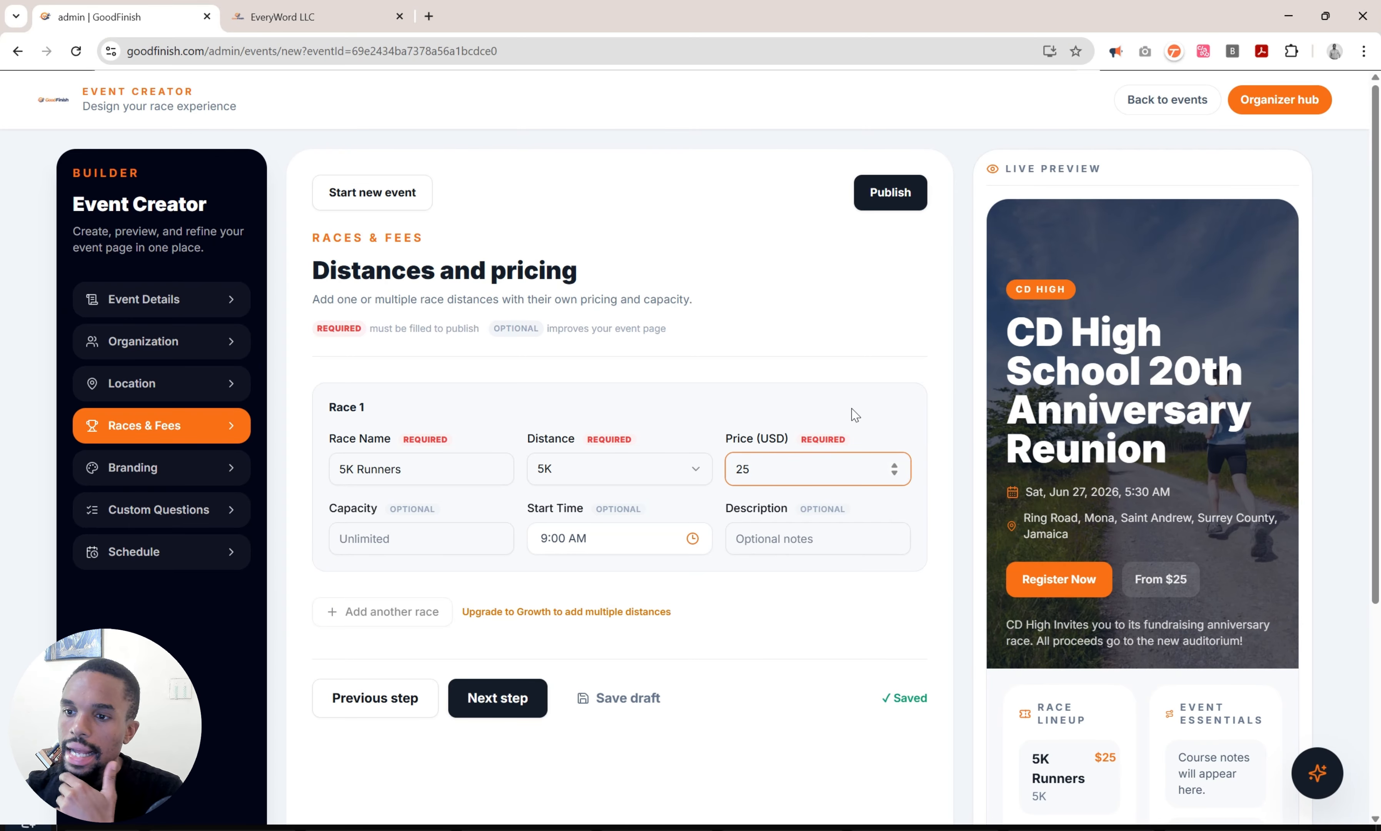
left_click(868, 388)
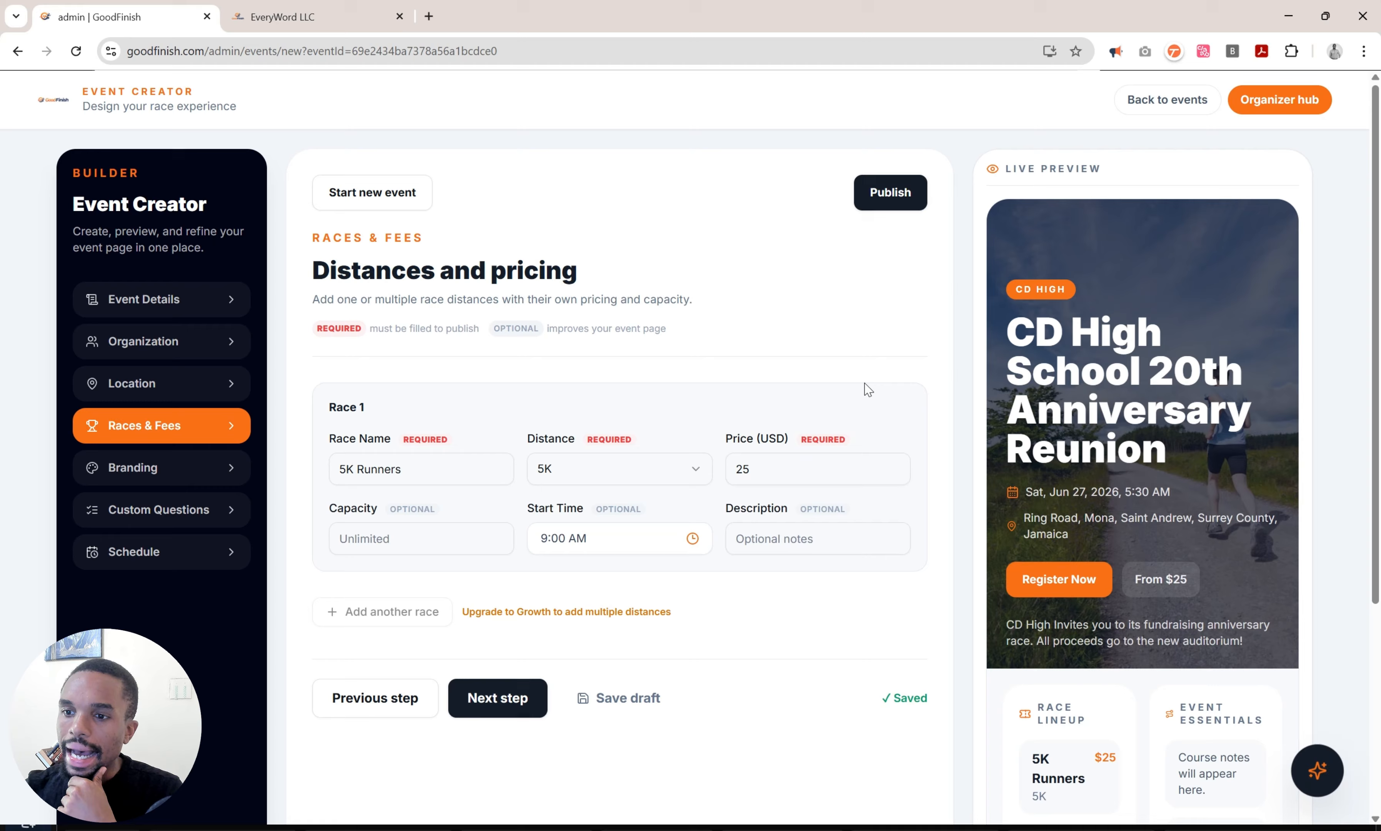
Review the race settings, keeping distance 5K and start time 9:00 AM.
left_click(642, 482)
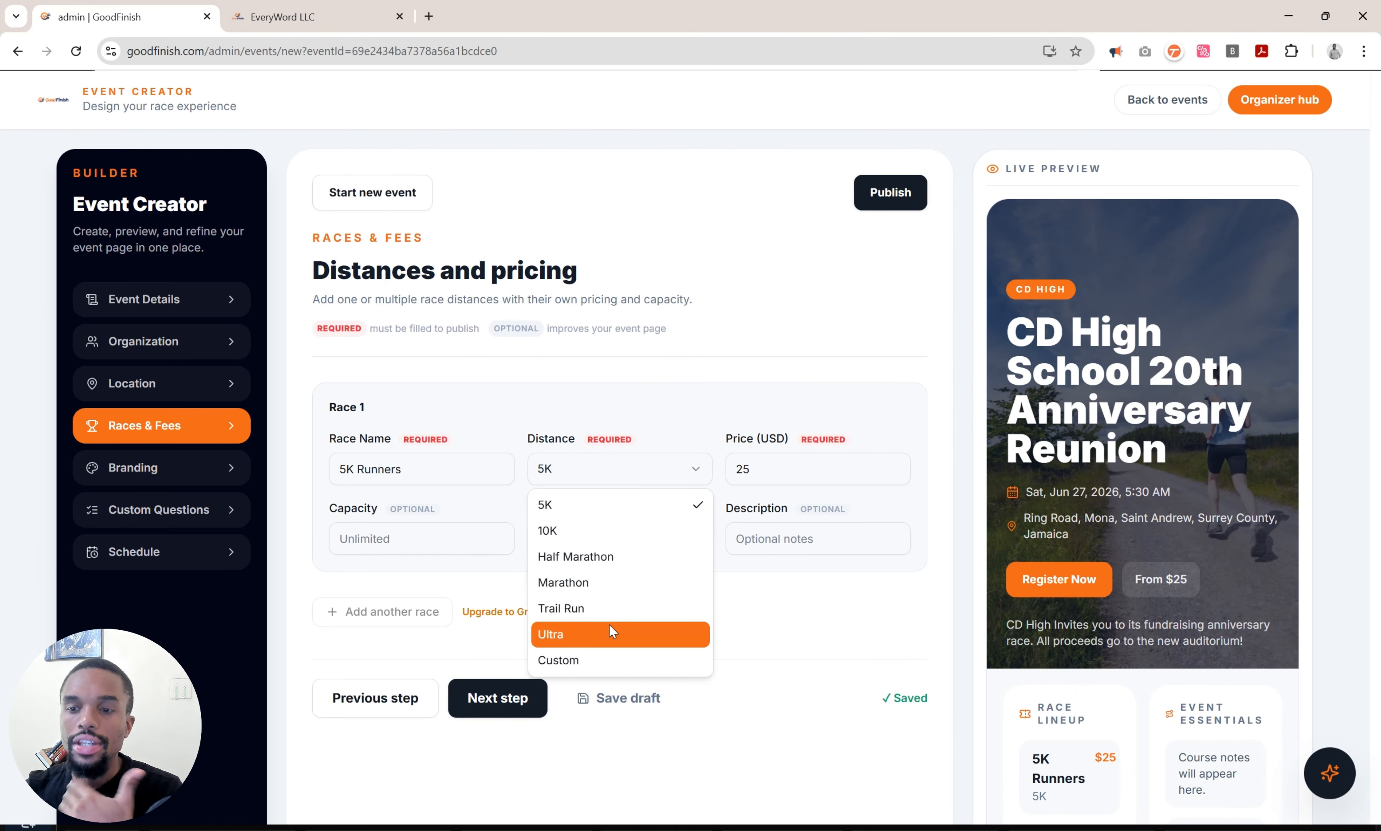
left_click(650, 465)
left_click(447, 549)
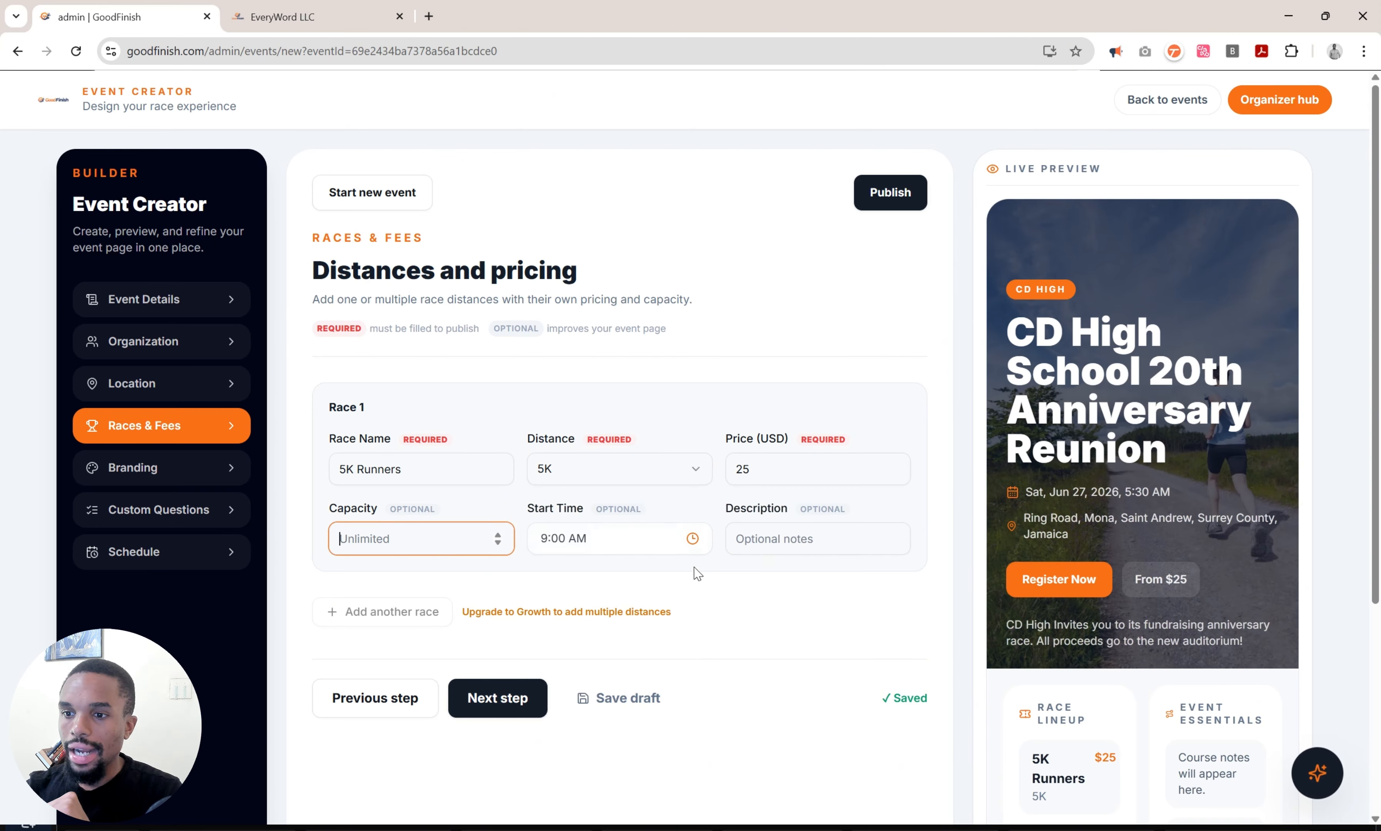
left_click(692, 537)
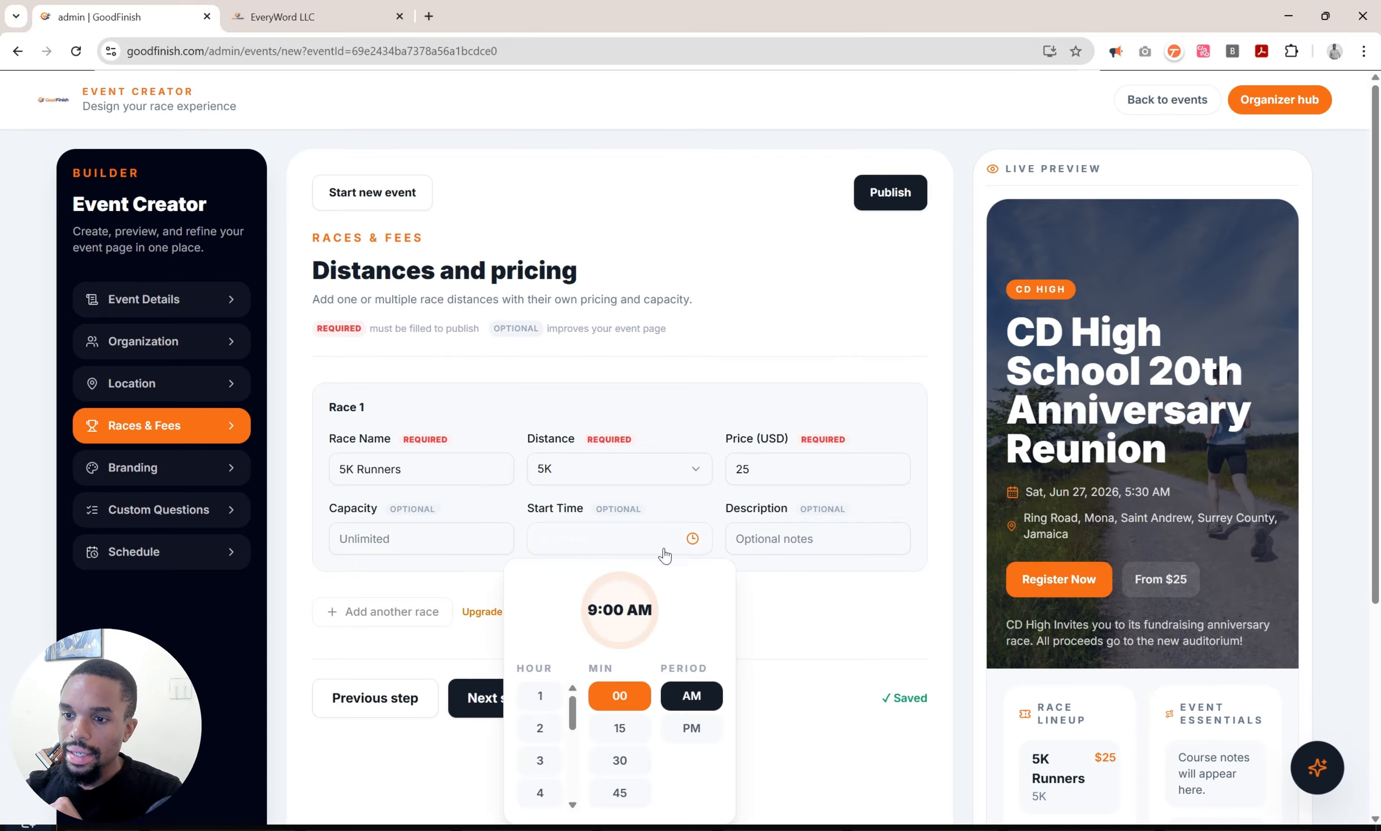
left_click(837, 579)
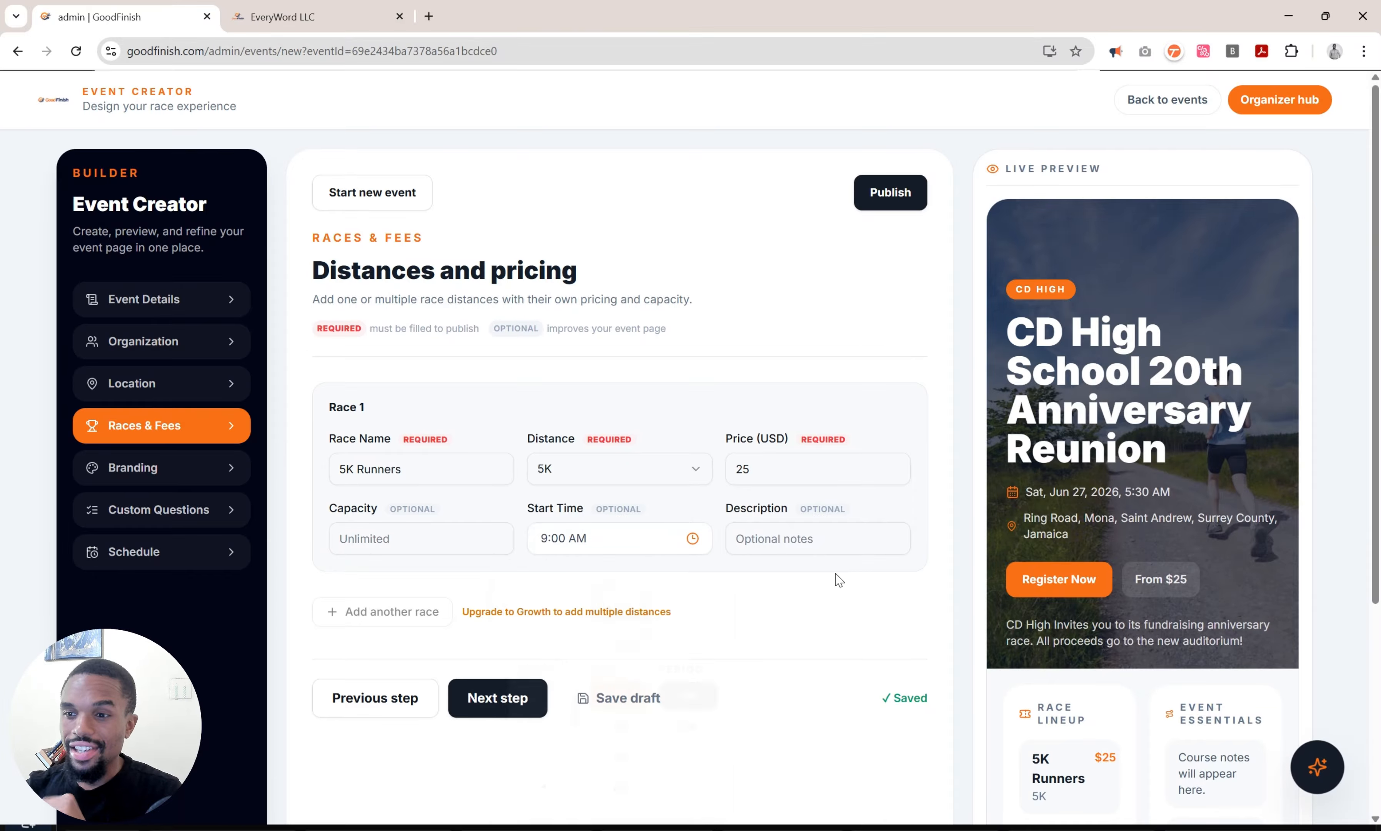
scroll(838, 580, "down", 1)
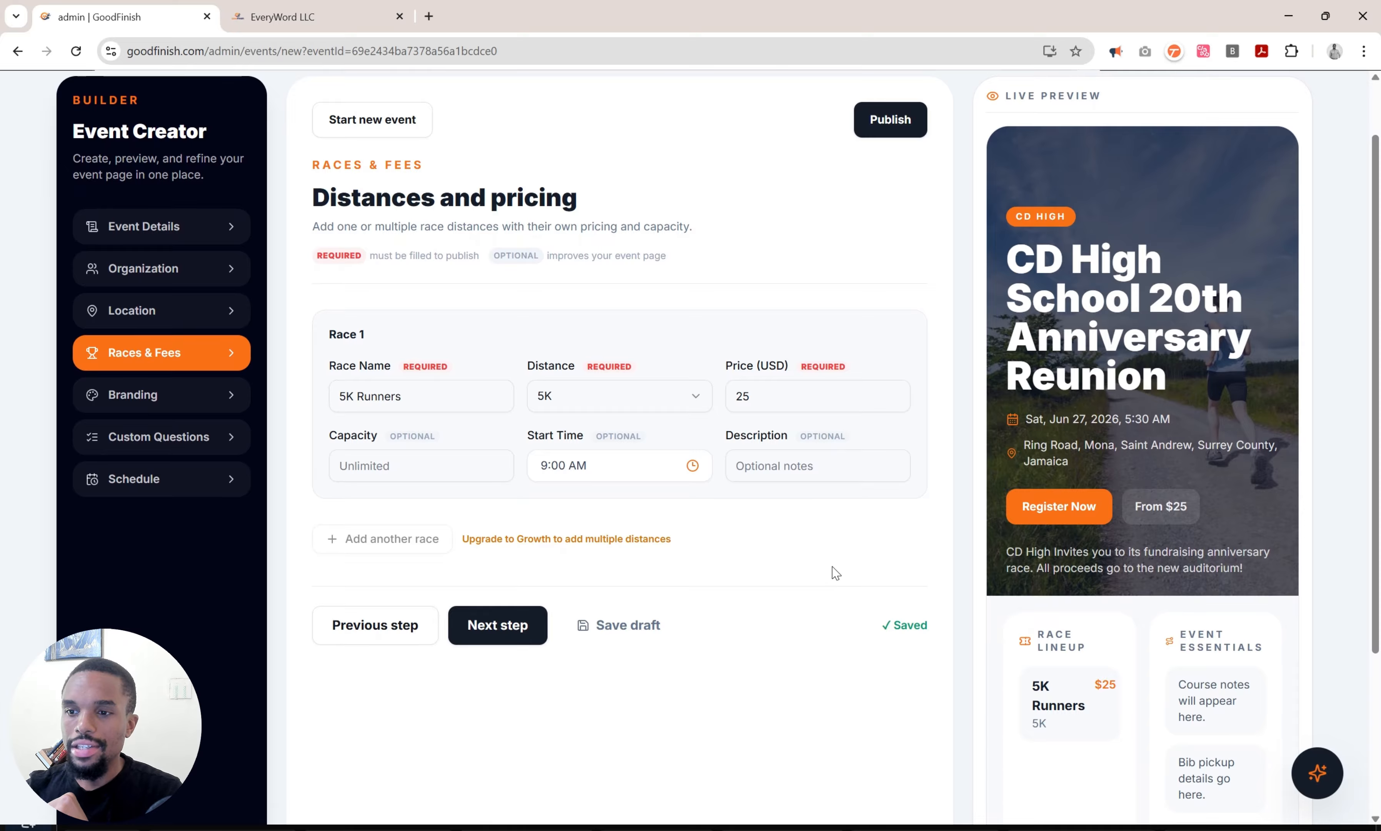
Change the price back to 0 for free registration and continue to Branding.
left_click(811, 477)
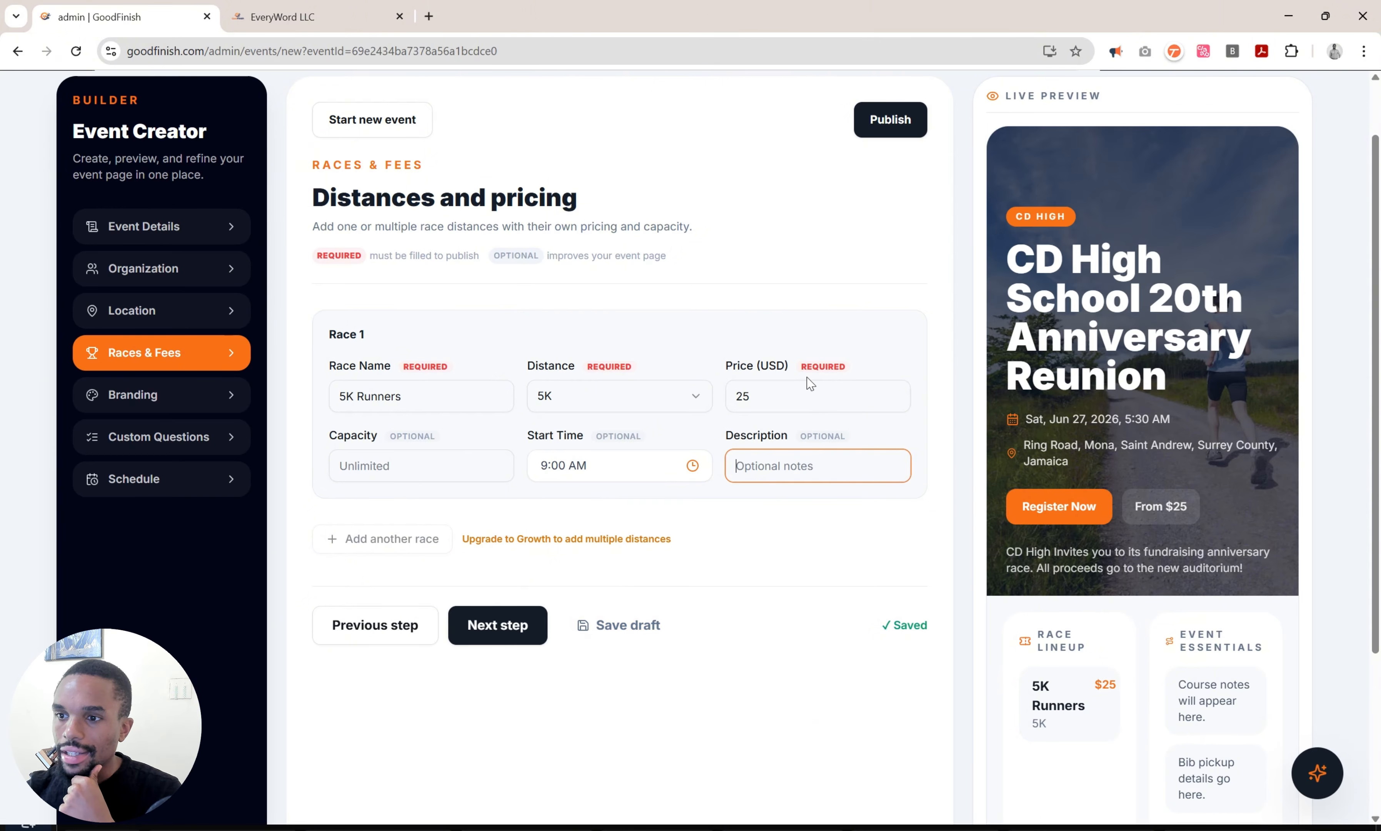
double_click(803, 395)
type("0")
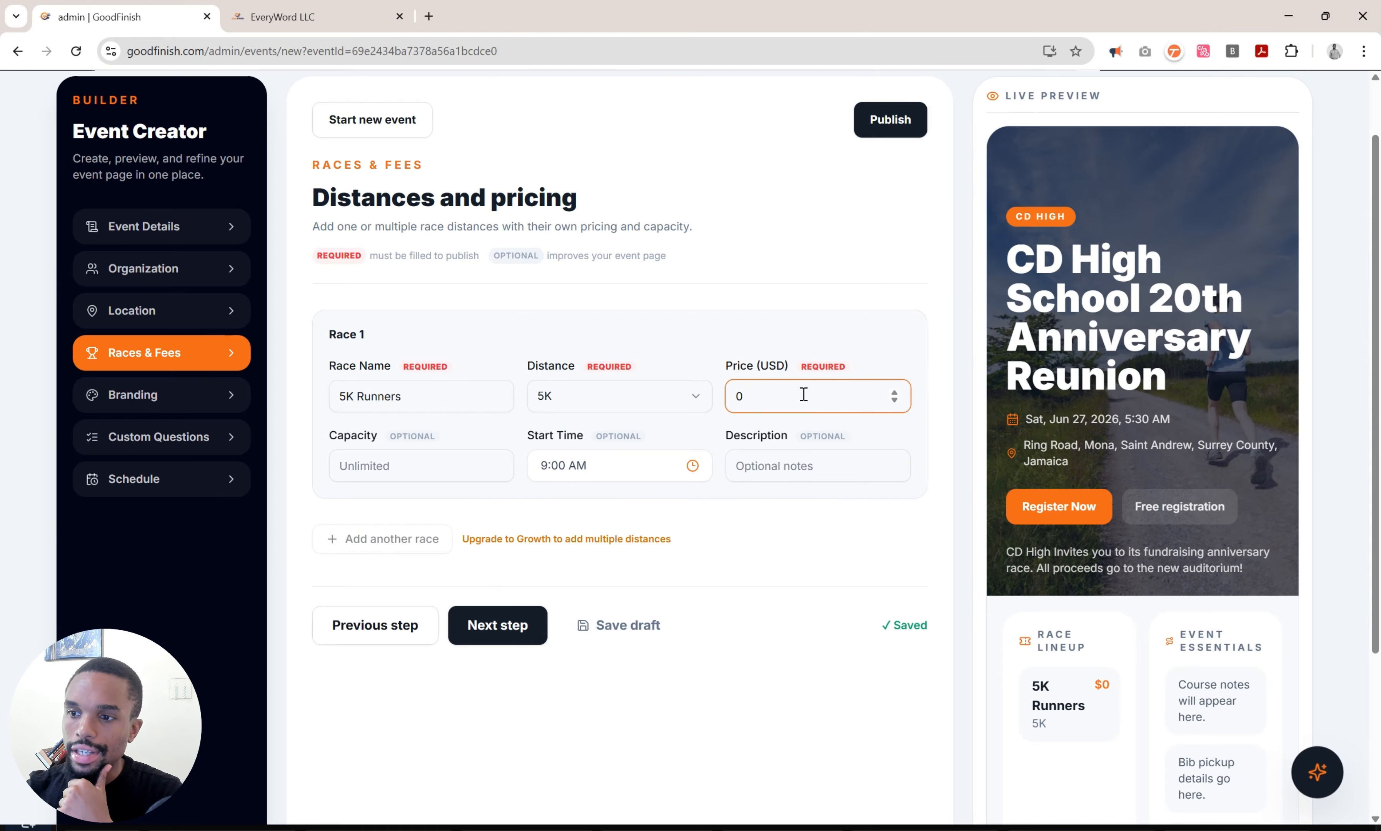
left_click(791, 507)
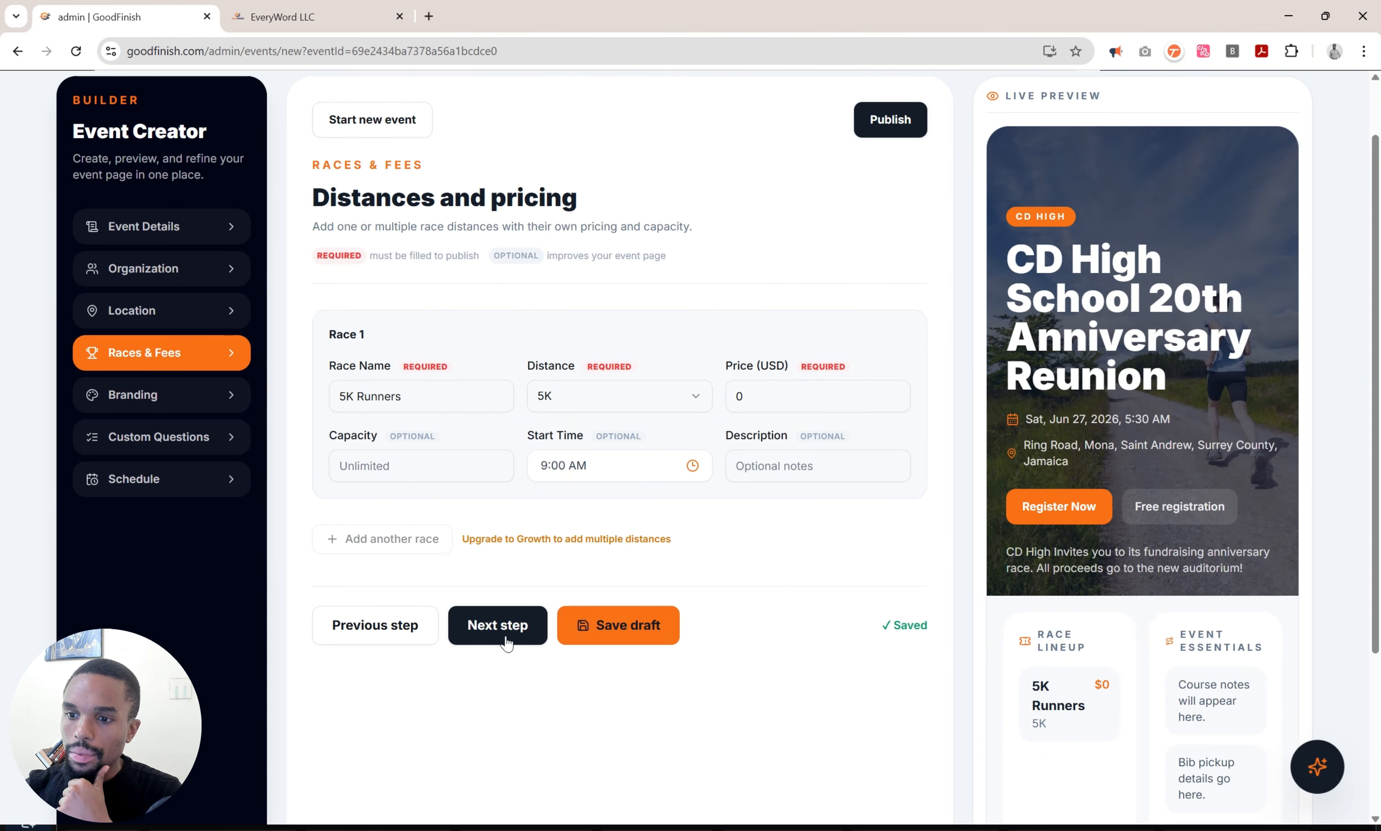
left_click(501, 626)
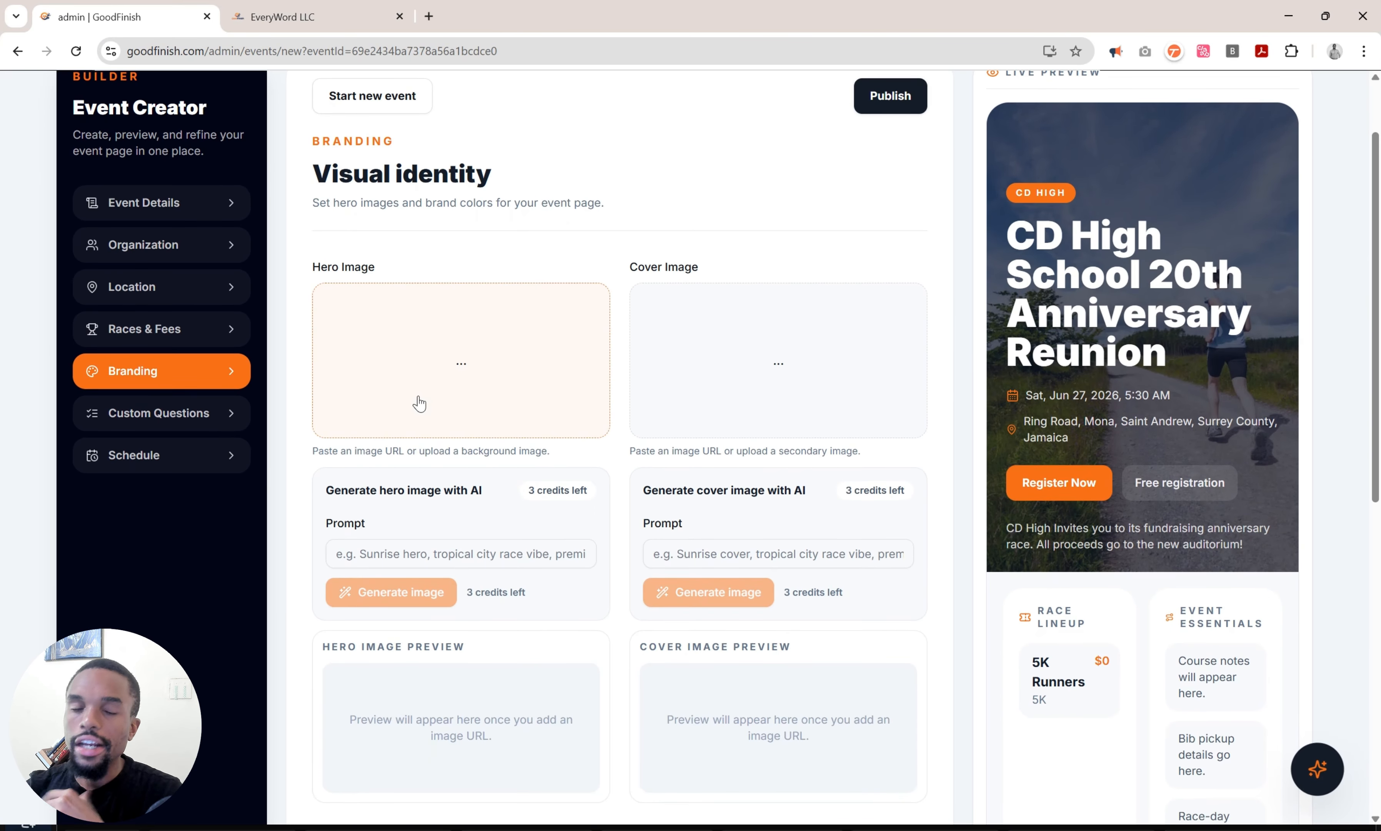
Upload Bitmap.png as the hero image and the forest trail photo as the cover image.
left_click(421, 401)
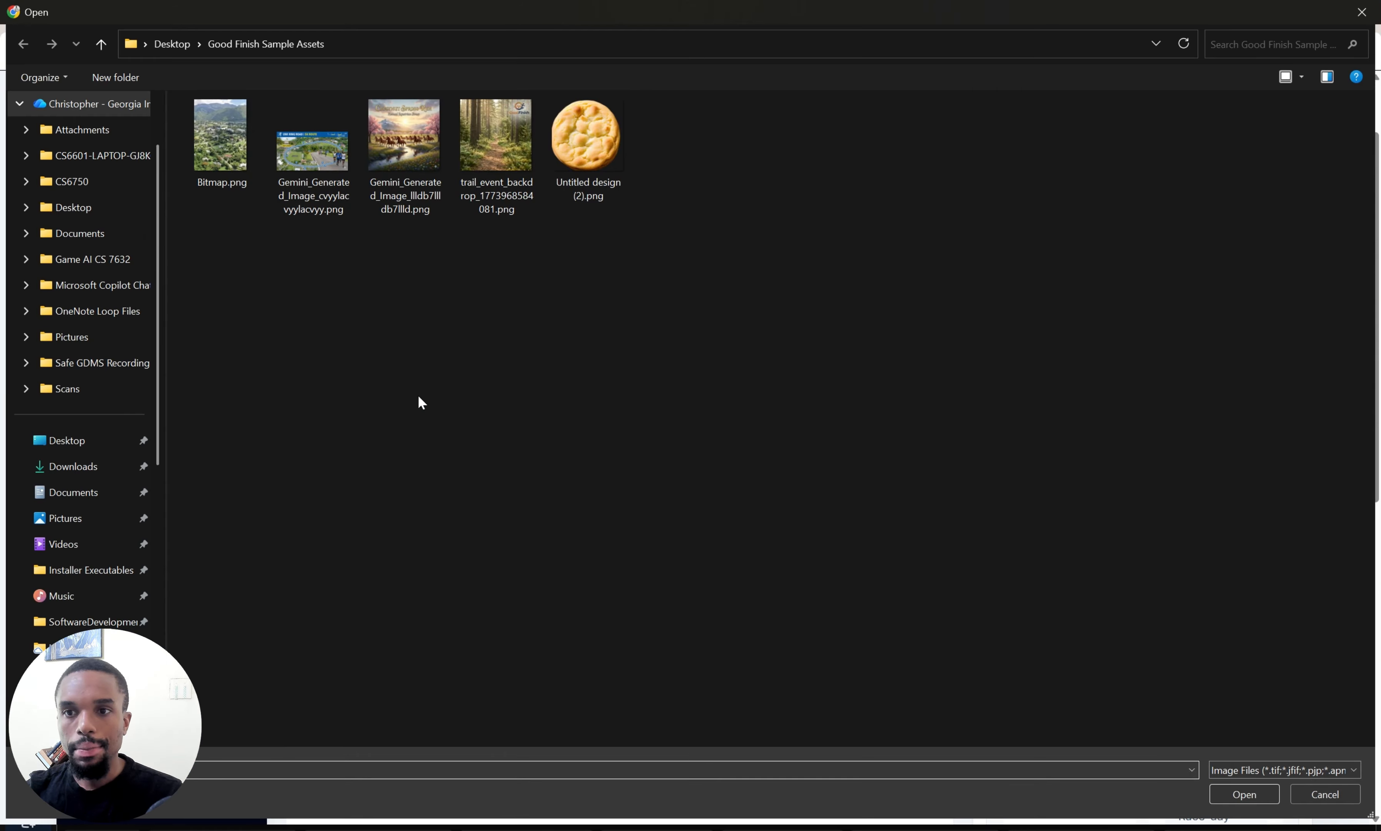
double_click(240, 177)
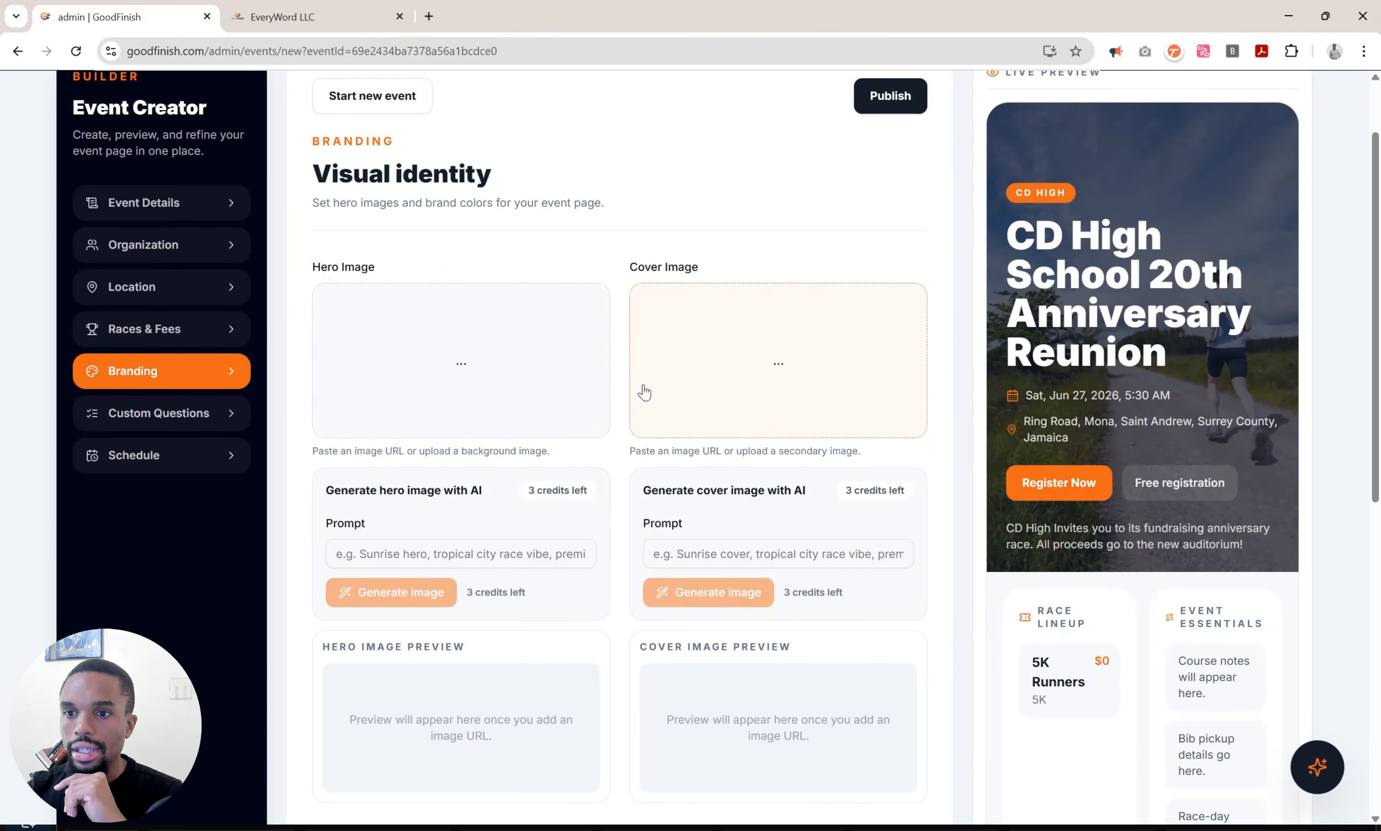
left_click(685, 380)
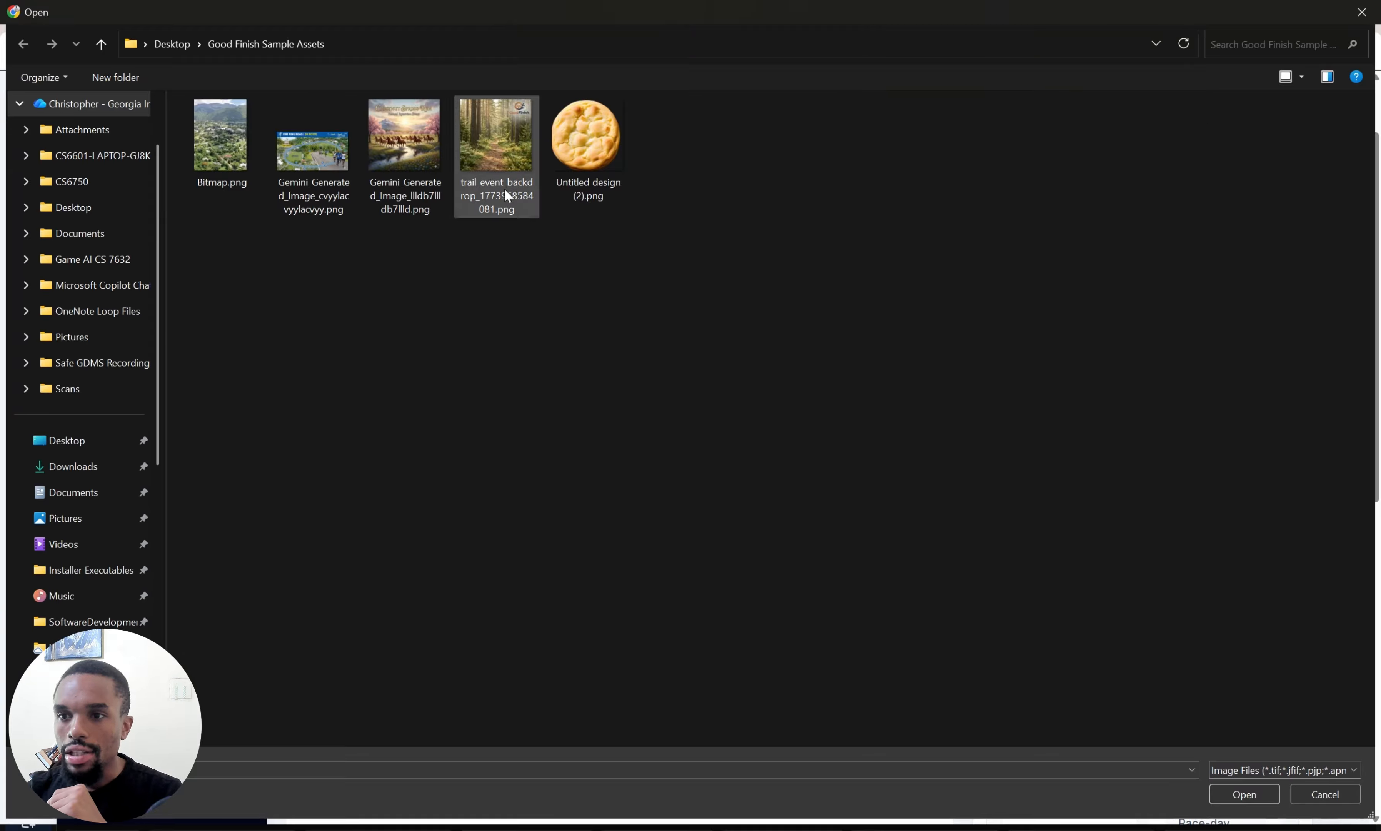
double_click(490, 166)
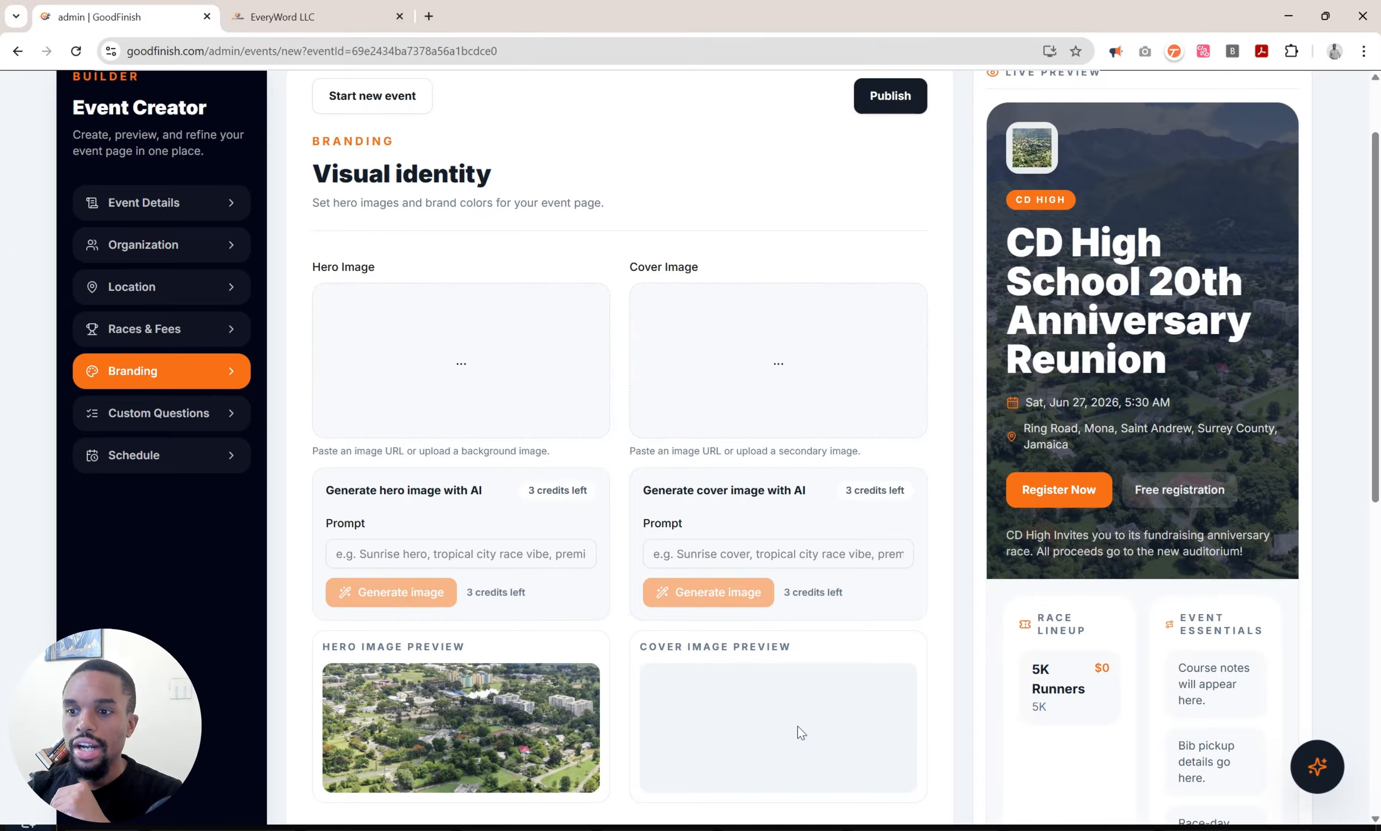
scroll(798, 730, "down", 3)
scroll(801, 732, "down", 2)
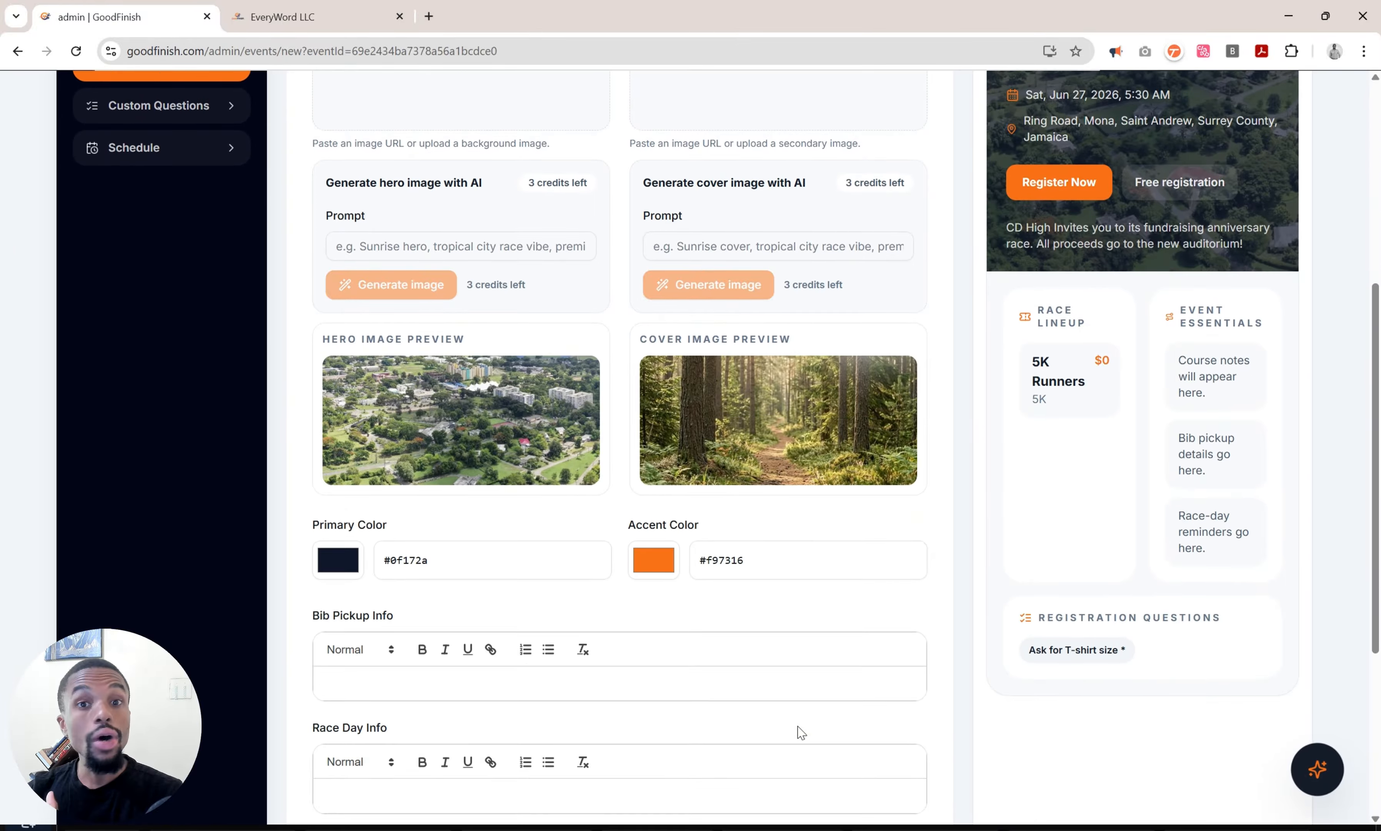
left_click(481, 244)
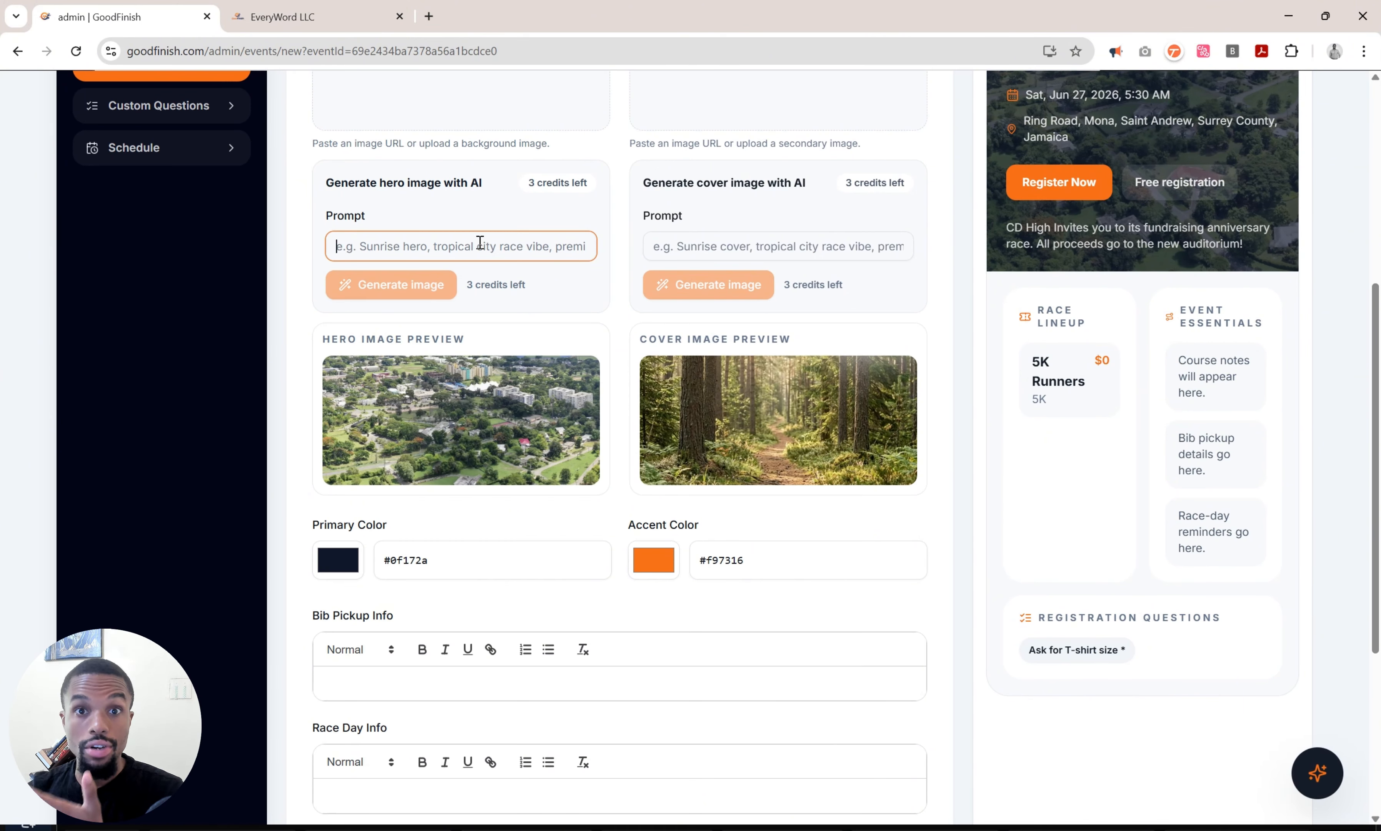
scroll(481, 242, "down", 5)
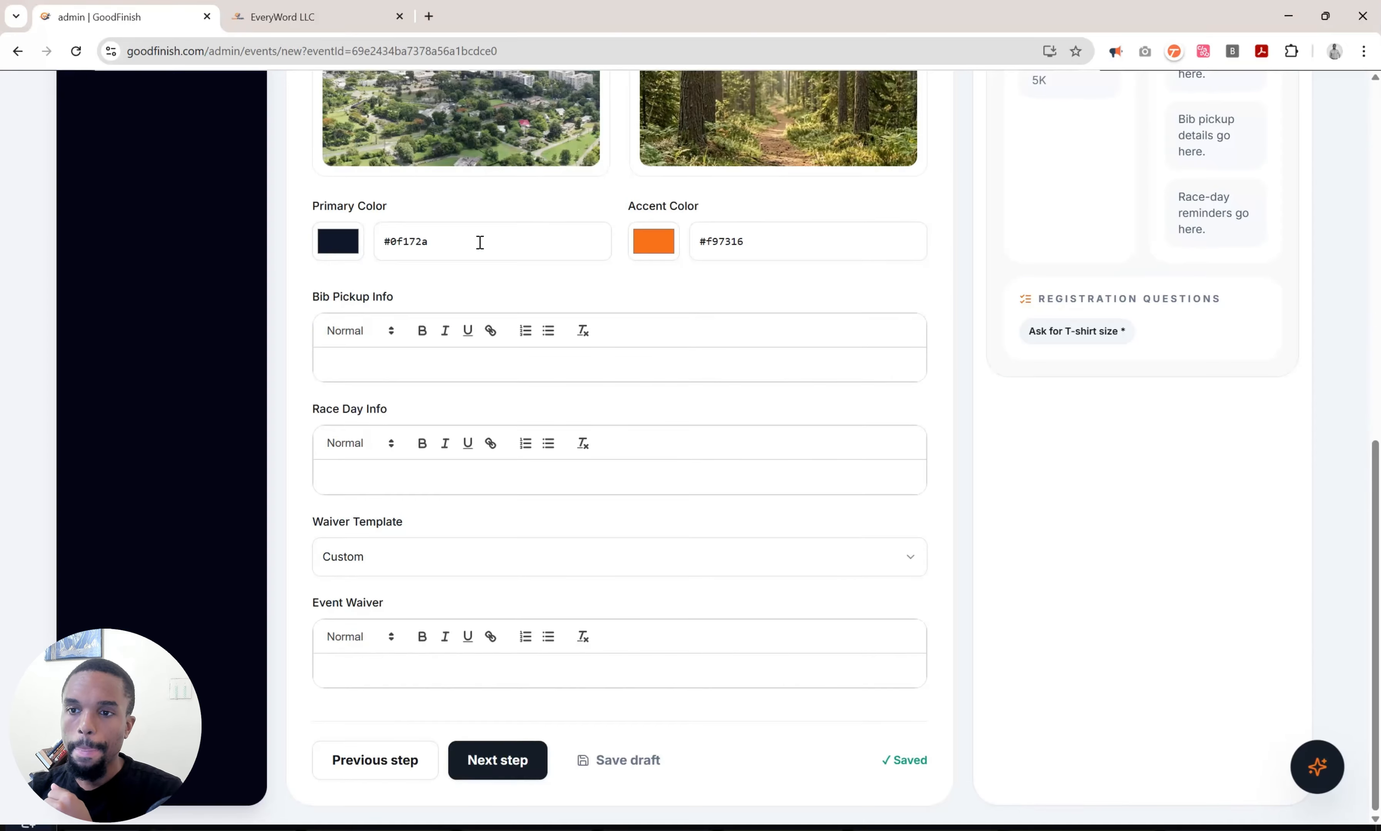
Pick deep blue #093bae for the primary colour and green #14c820 for the accent colour.
left_click(345, 246)
mouse_move(463, 301)
left_mouse_down()
mouse_move(471, 287)
mouse_move(487, 296)
left_mouse_up()
left_click(632, 297)
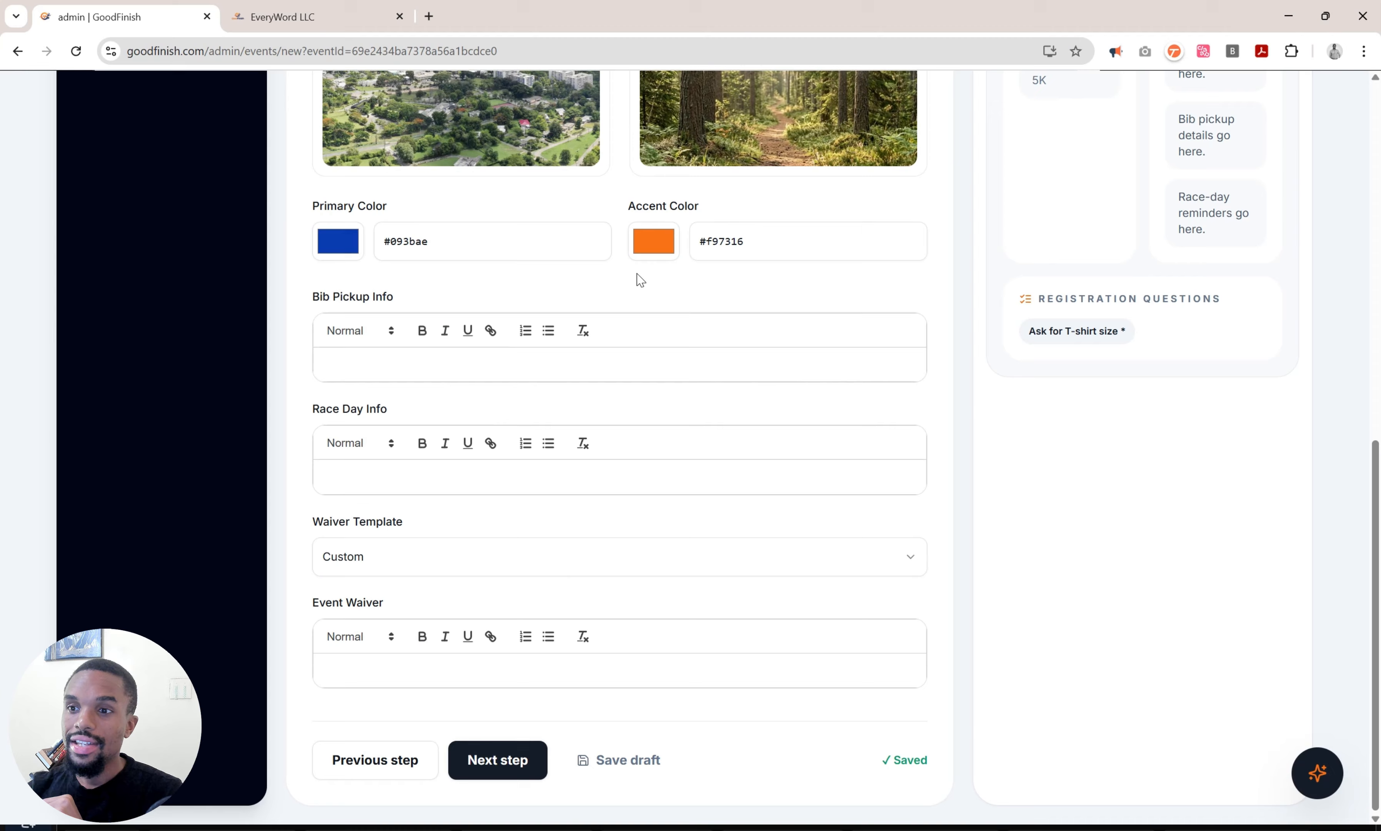
left_click(655, 252)
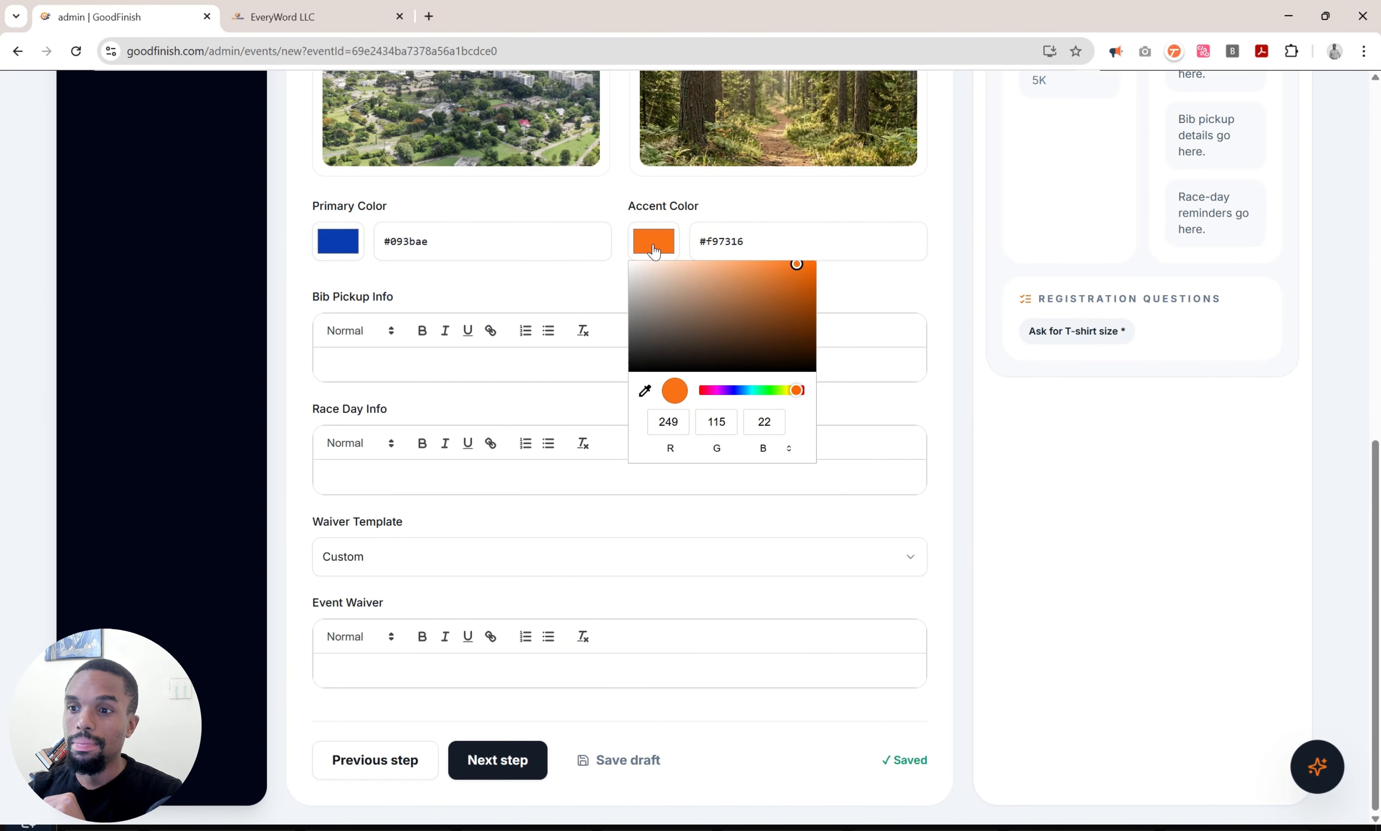
left_click(768, 390)
left_click_drag(789, 306, 796, 286)
left_click(857, 286)
scroll(857, 286, "up", 10)
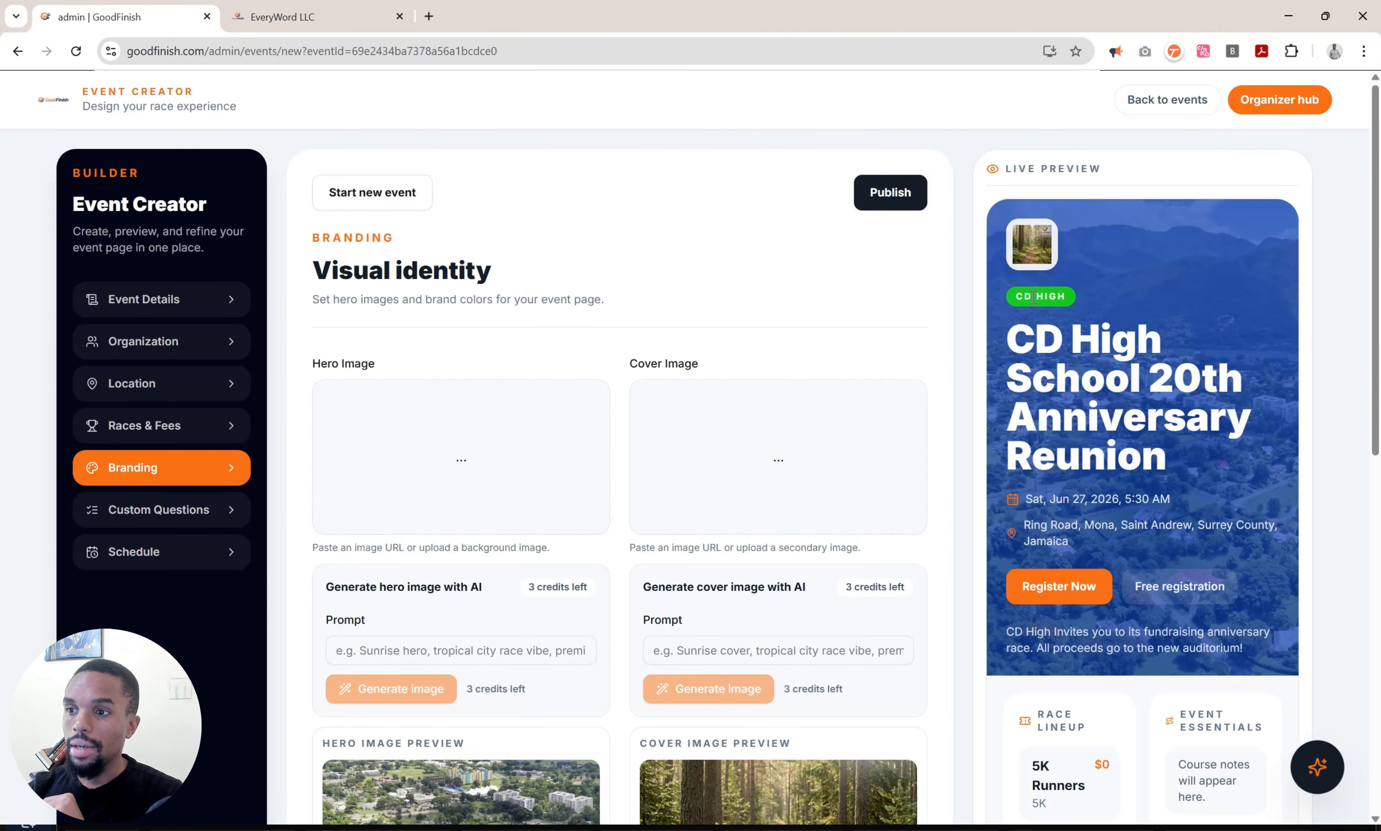
triple_click(1032, 297)
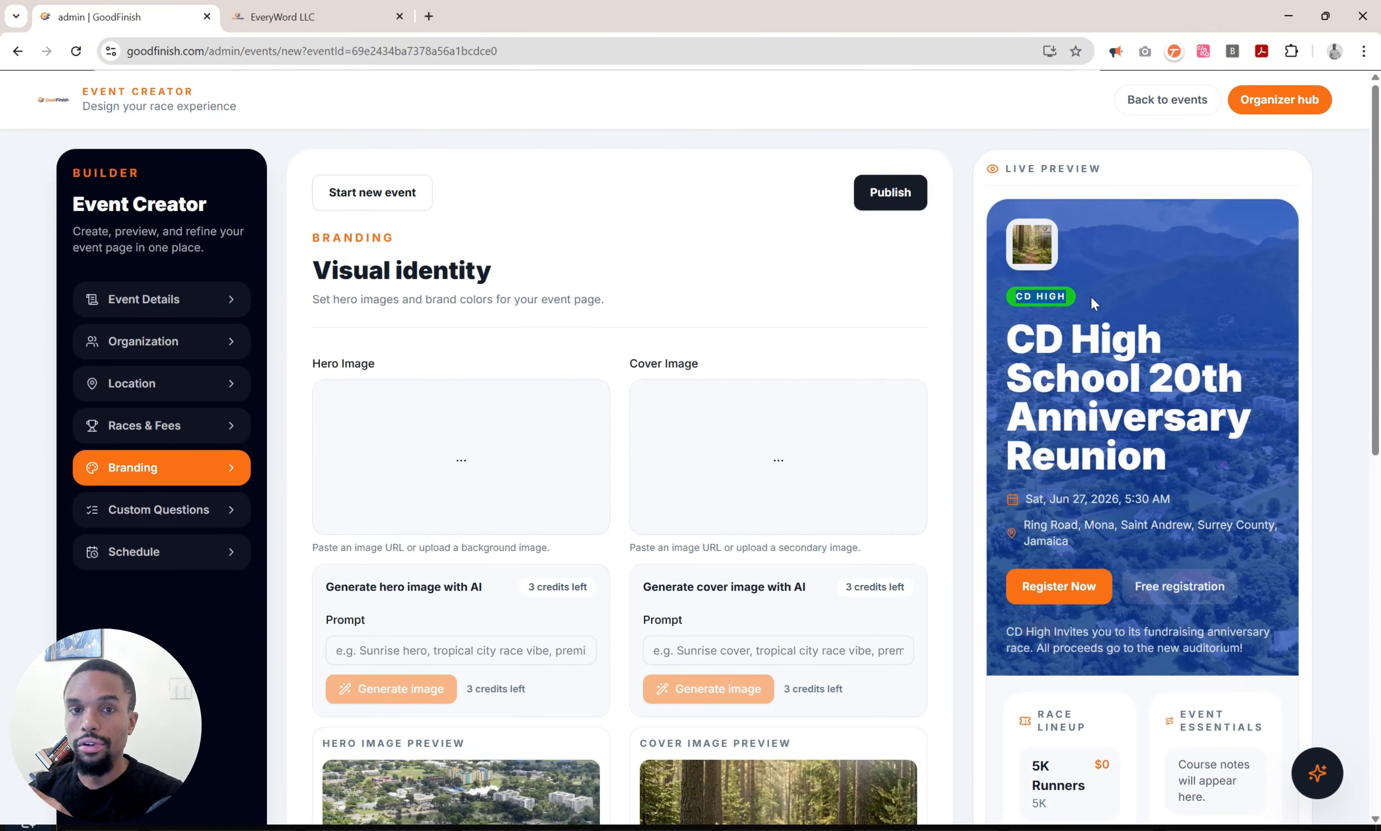
left_click(1147, 298)
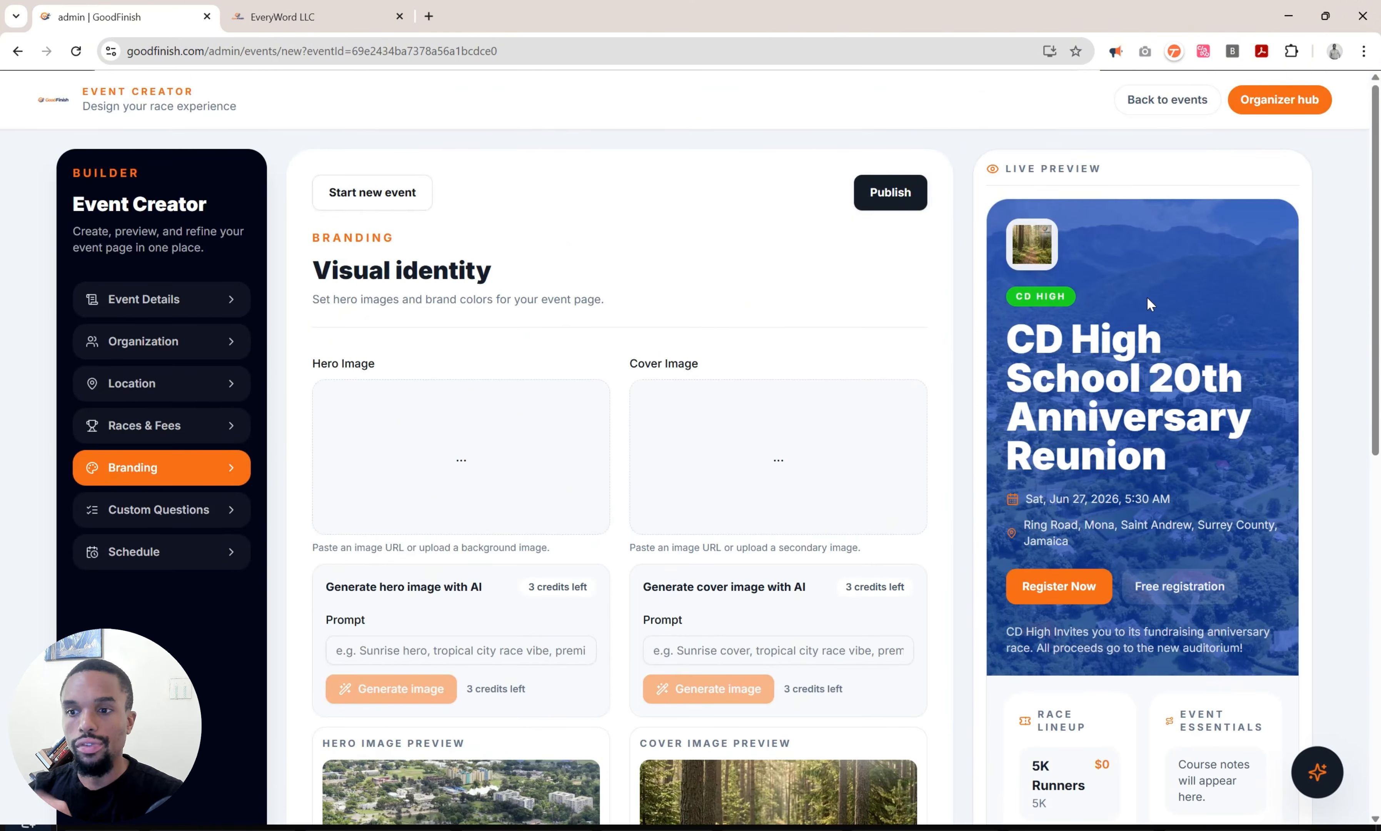
scroll(1147, 297, "down", 10)
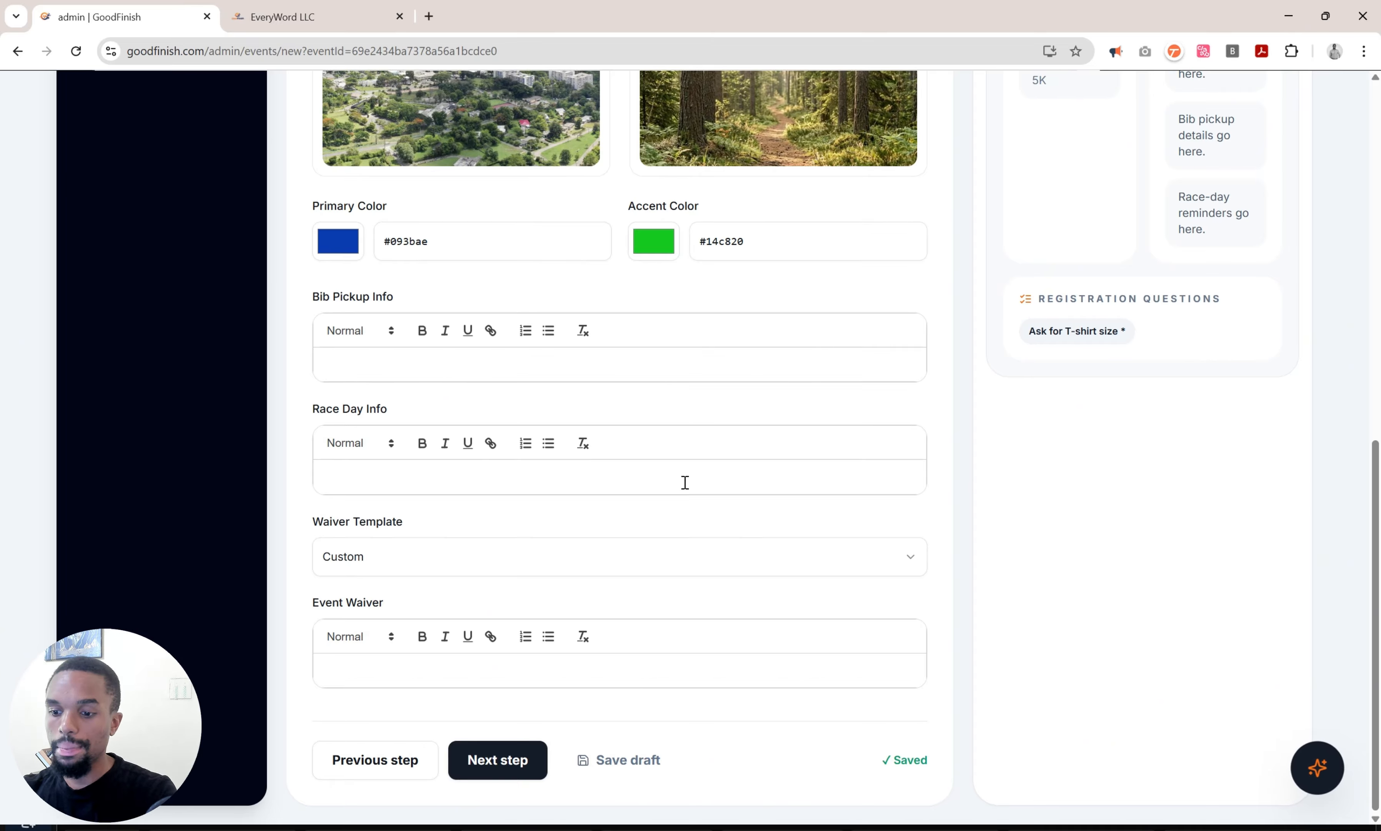
Enter 'Pickup at UWI Global HQ' as bib pickup info and apply the Standard Road Race waiver.
type("Pickup at UWI")
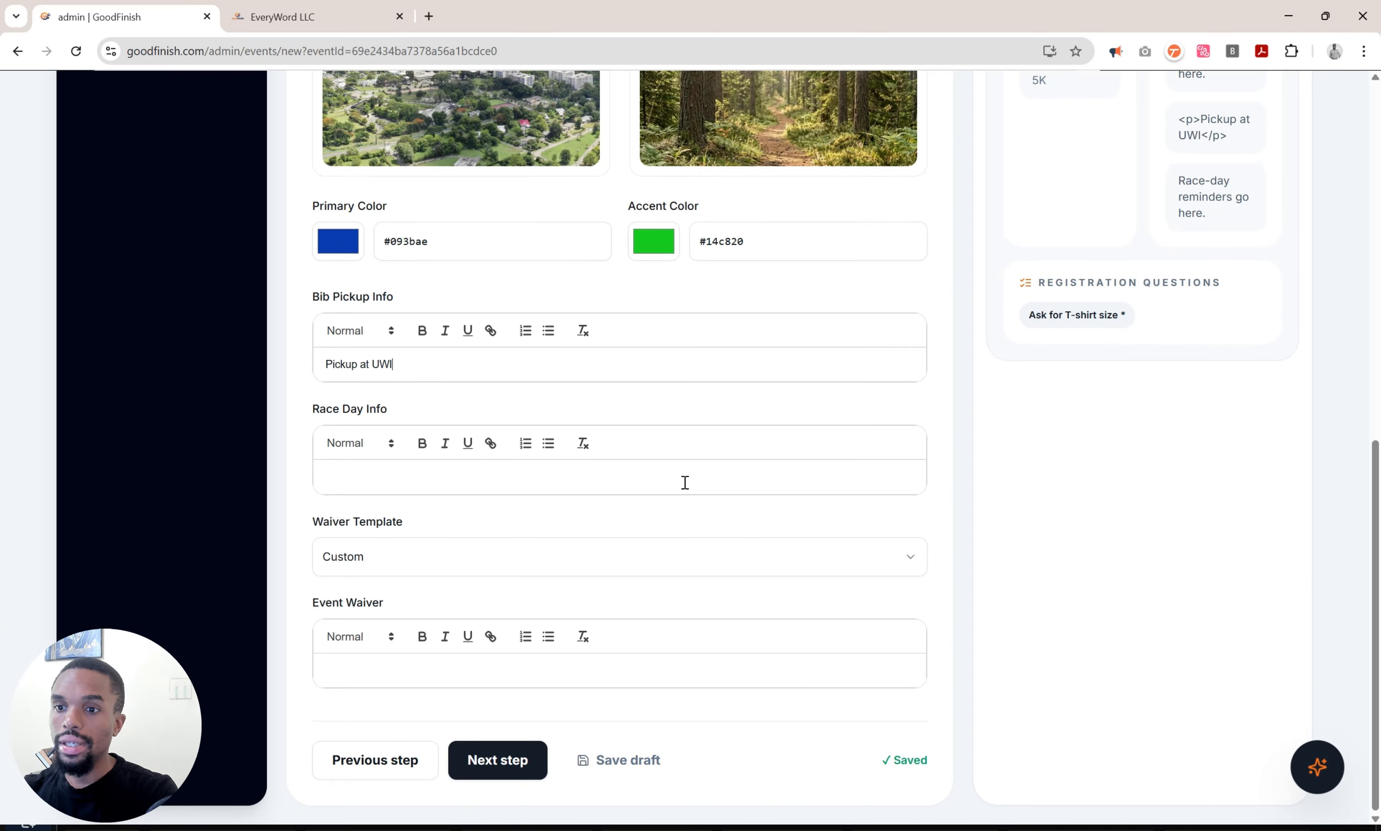
type(" Global HQ")
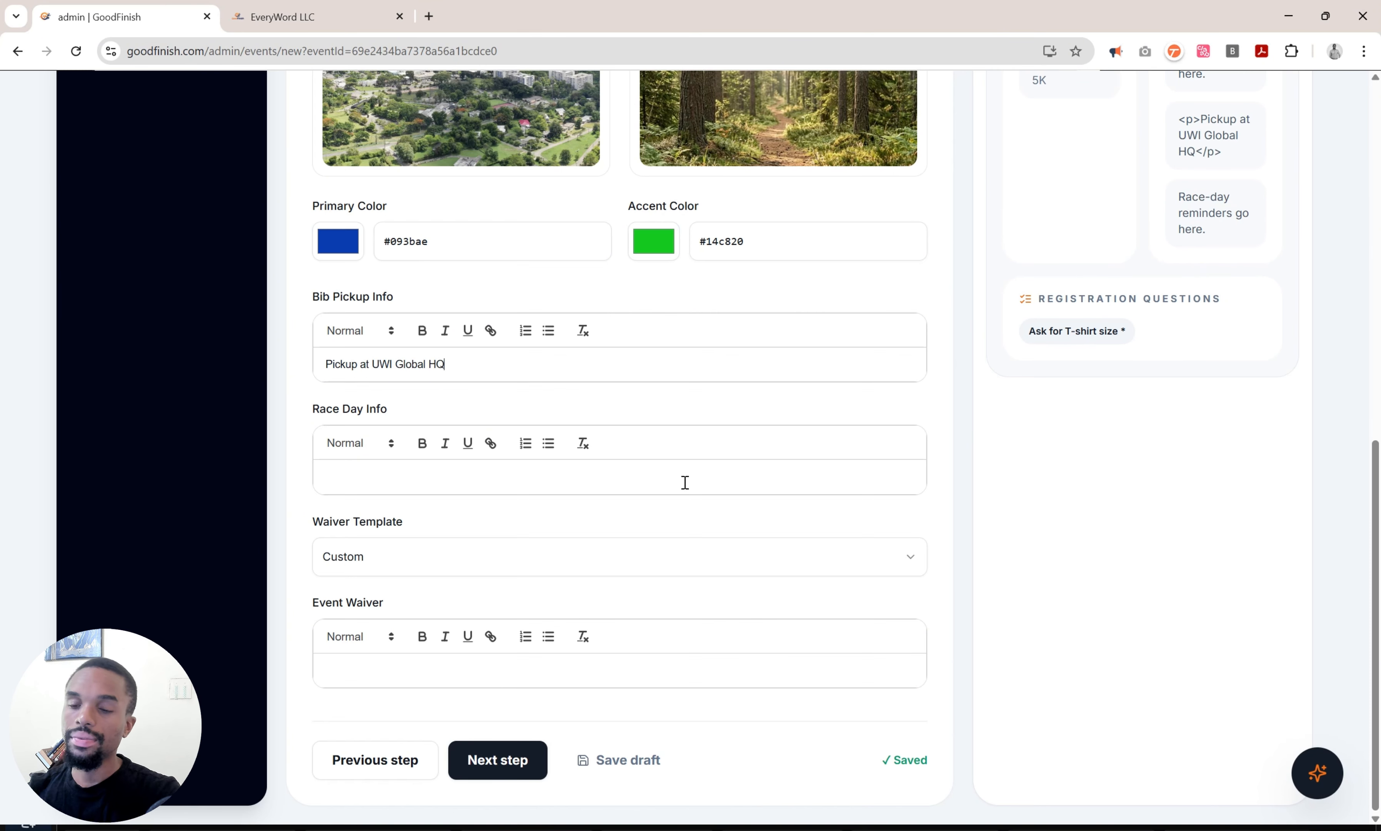
left_click(481, 565)
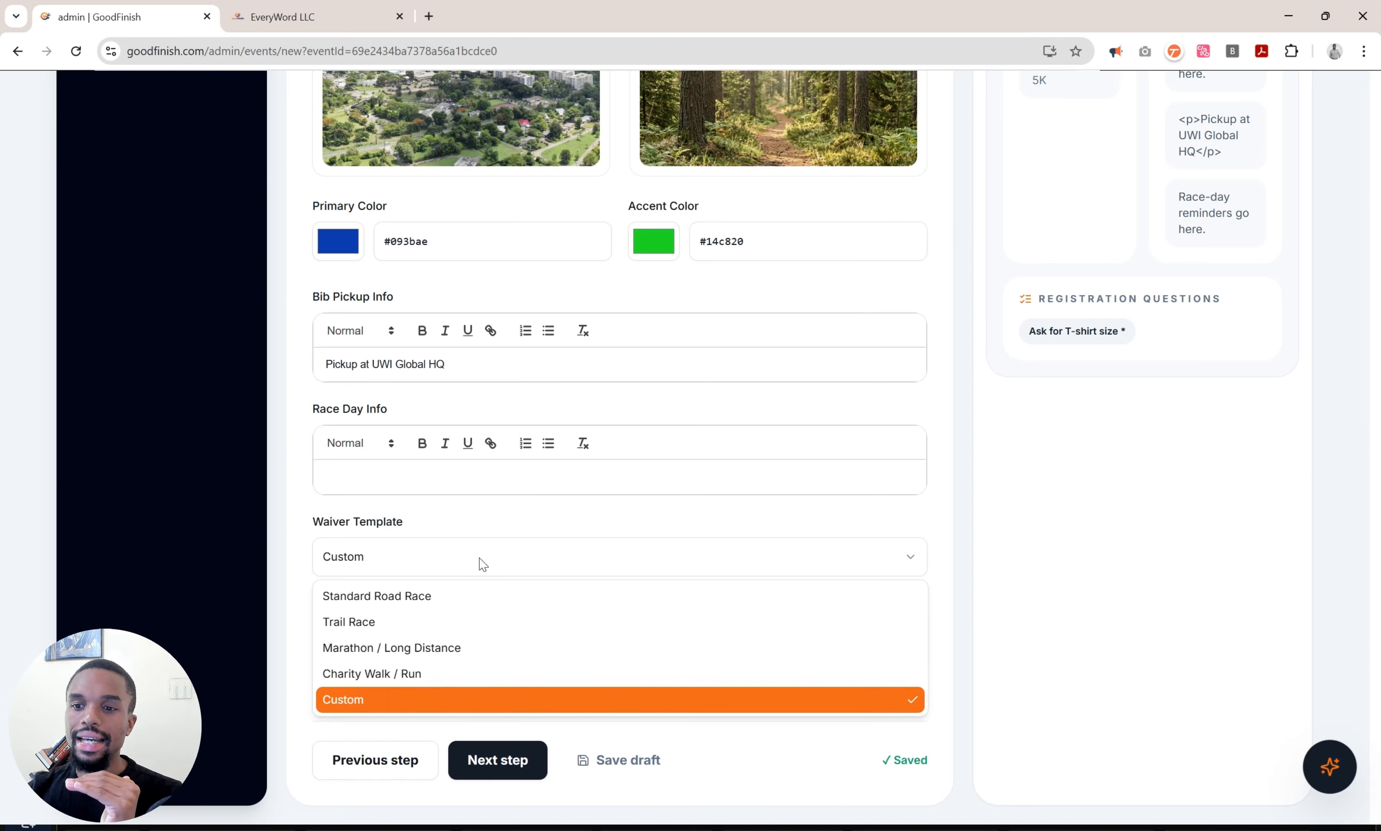
left_click(488, 602)
scroll(485, 597, "down", 1)
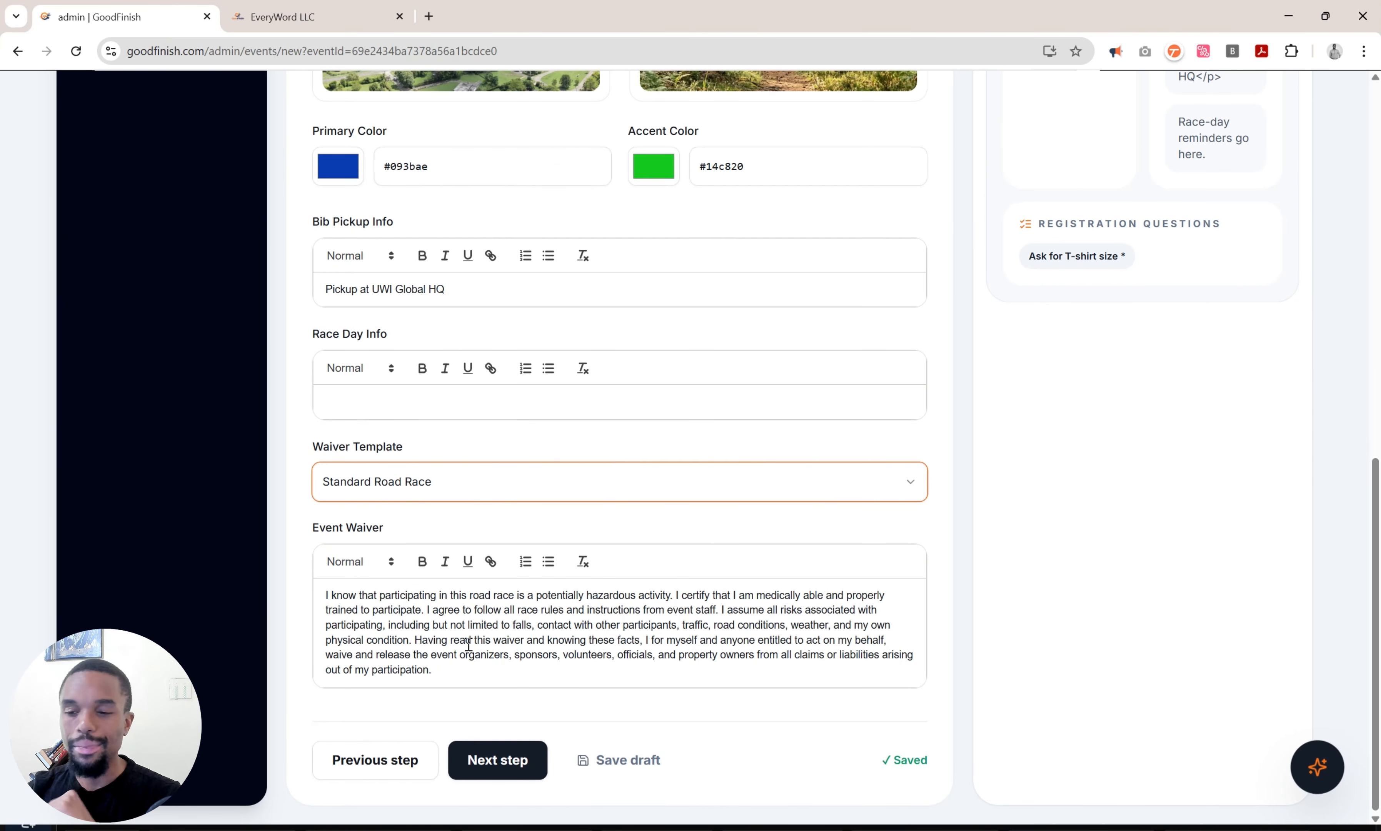
Switch the waiver template back to Custom, keeping the standard waiver text.
left_click(431, 483)
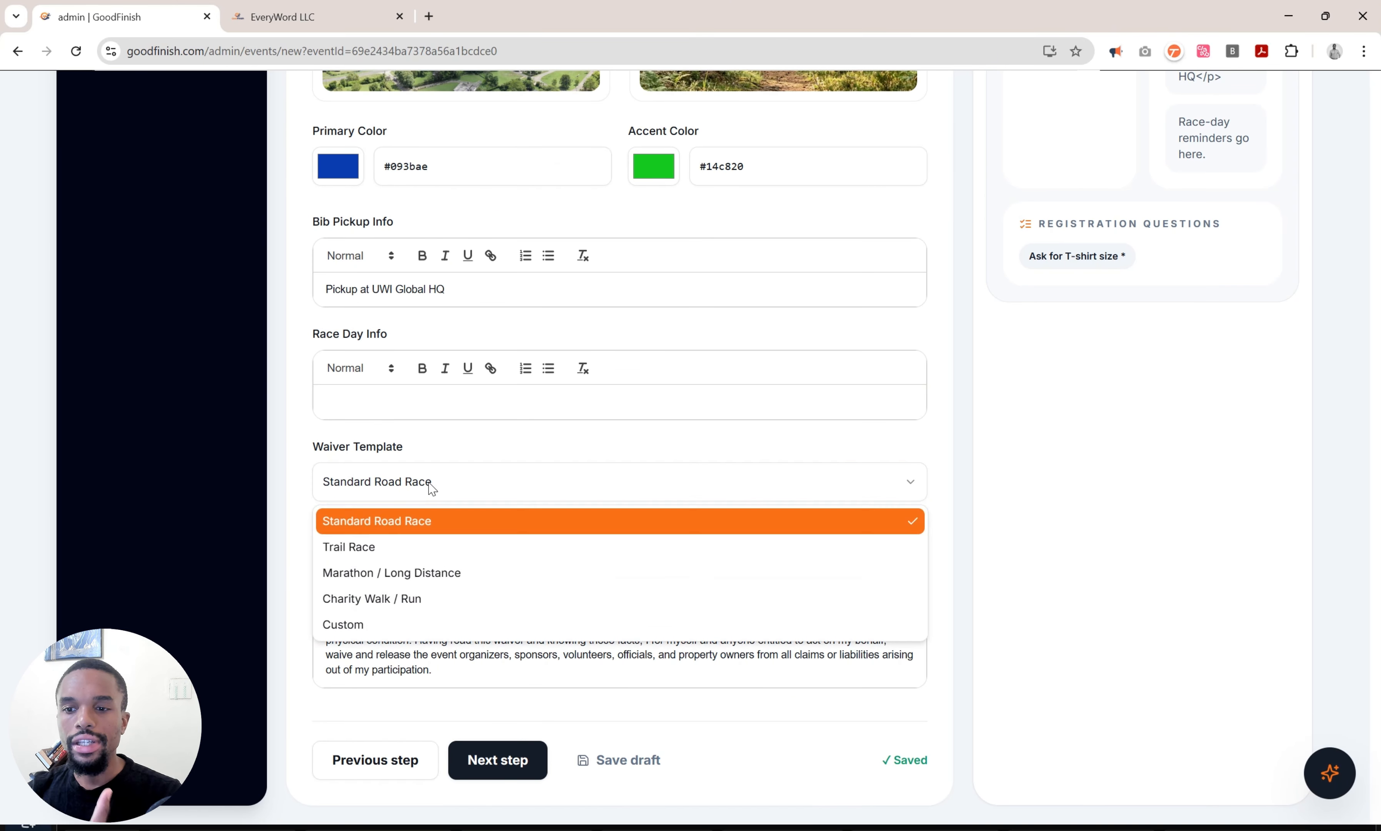
left_click(1054, 561)
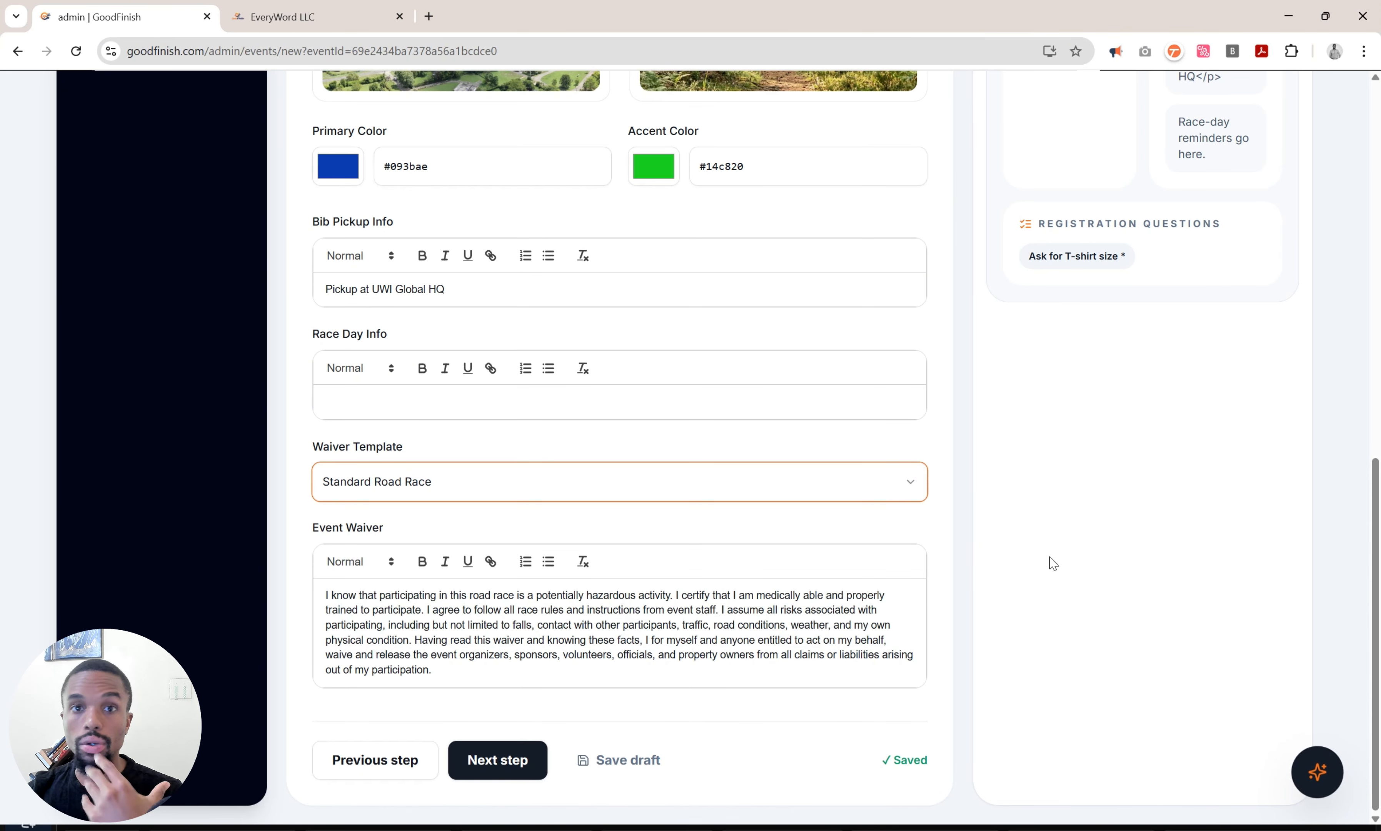
left_click(551, 492)
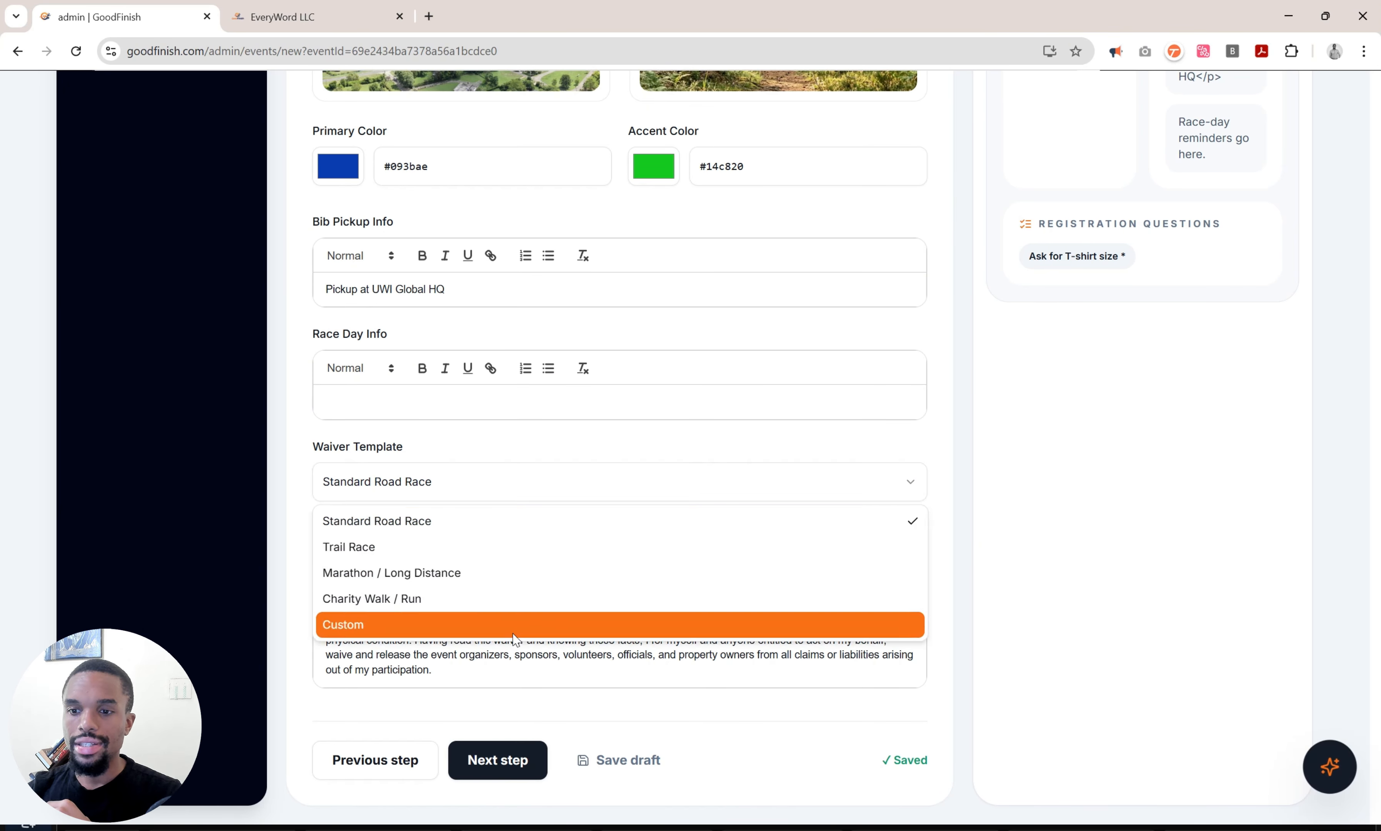
left_click(500, 623)
double_click(488, 643)
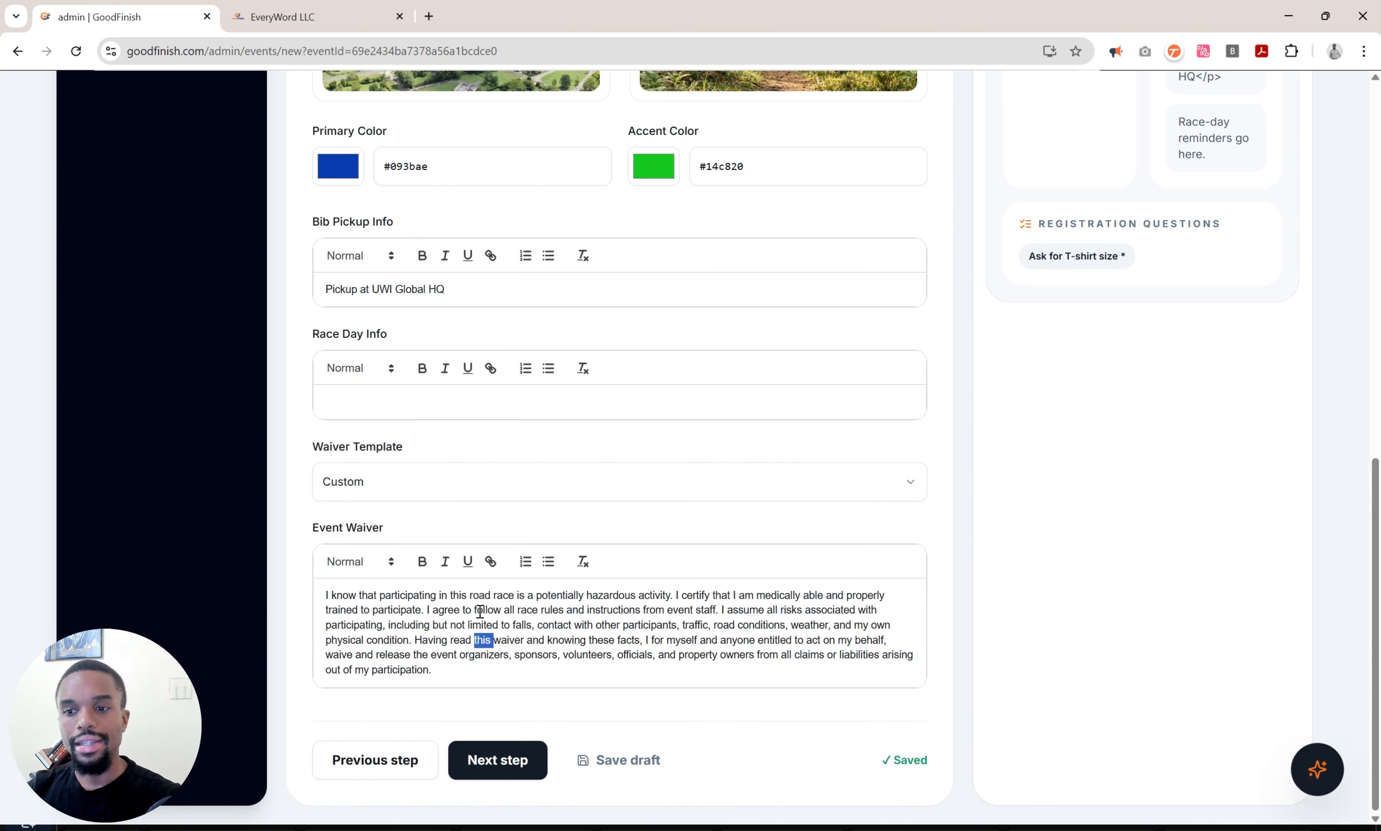
left_click(470, 677)
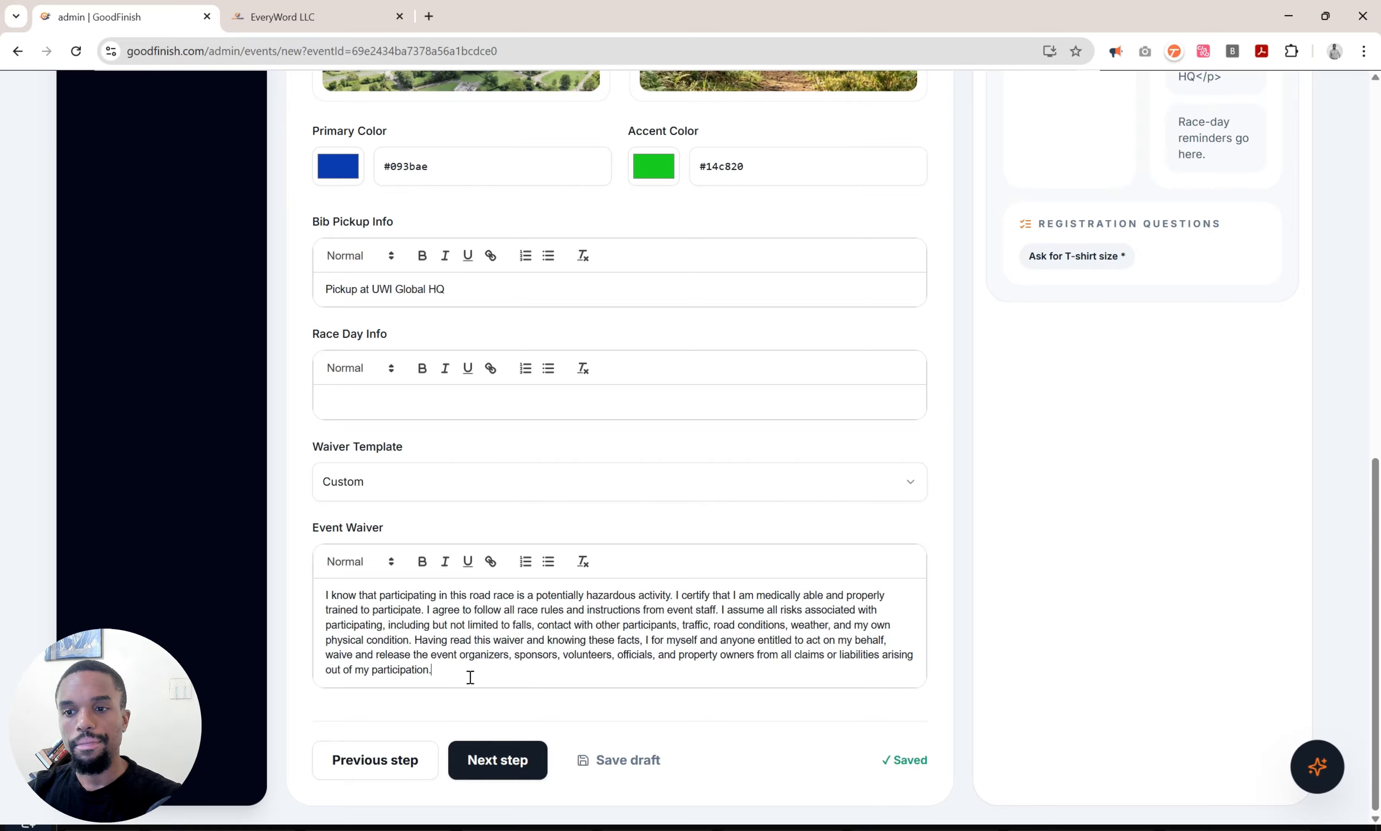
Skip the Pro-only Custom Questions step to reach the empty Schedule timeline.
left_click(497, 759)
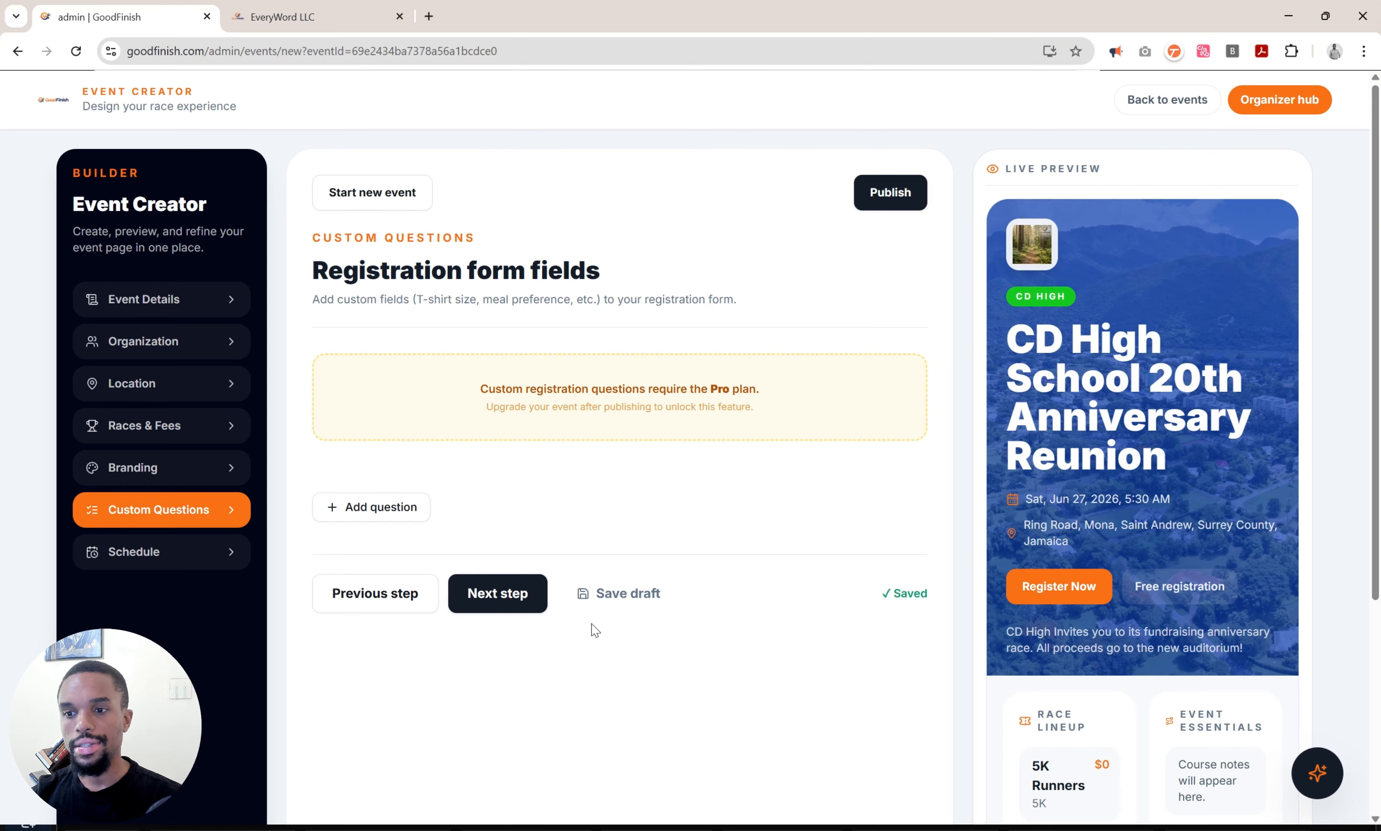
left_click(503, 590)
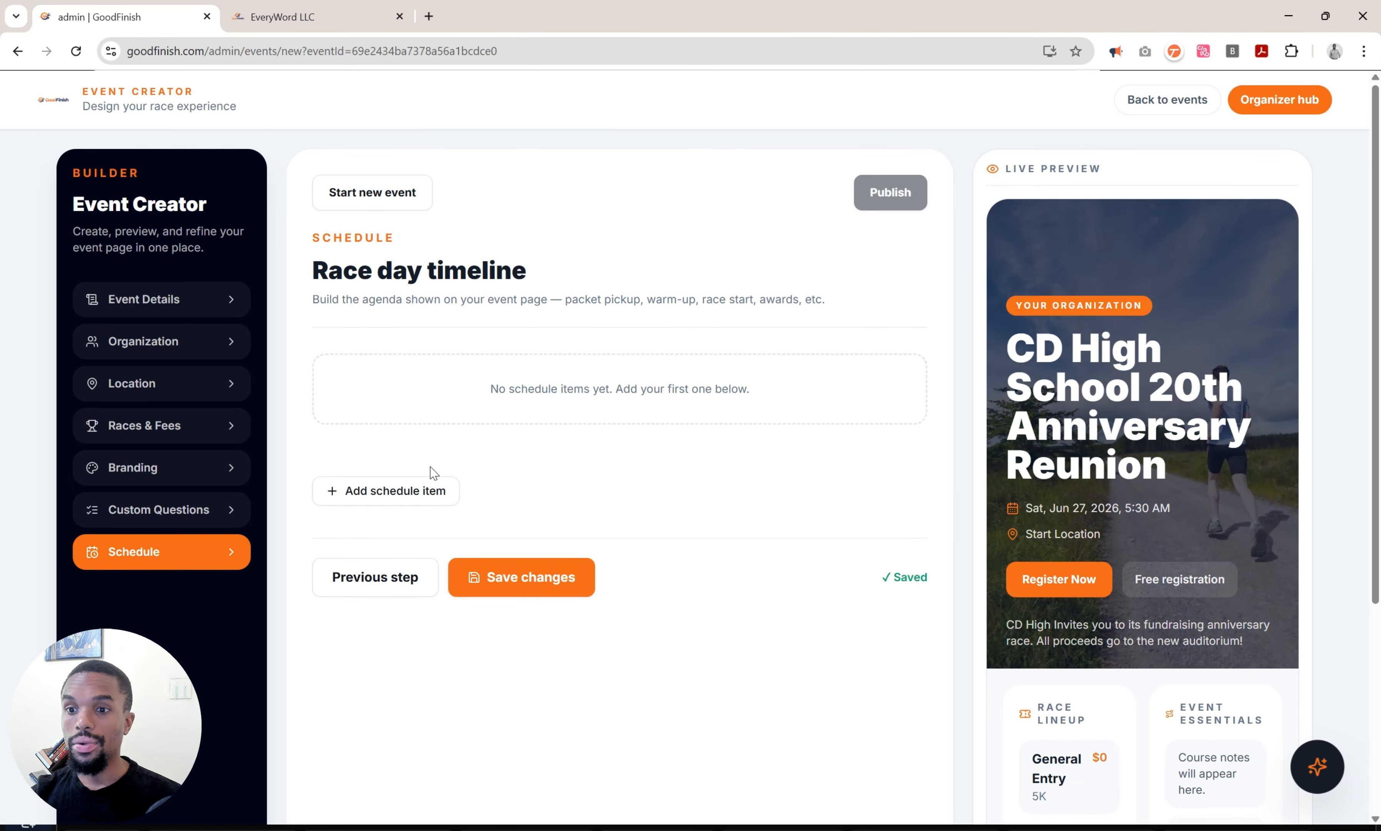
Add a 05:30 'Roads close' item to the race day timeline.
left_click(389, 503)
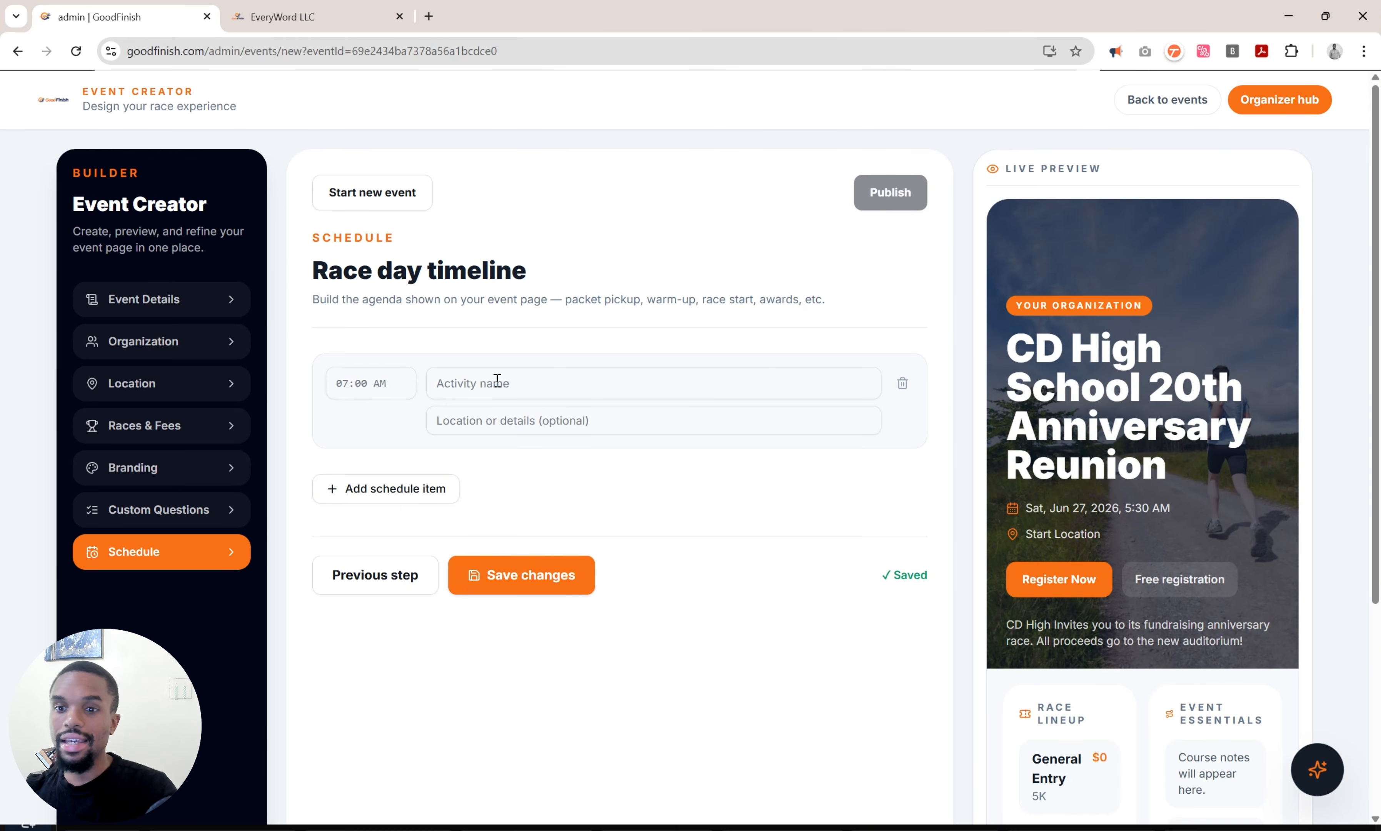
left_click(371, 390)
type(":")
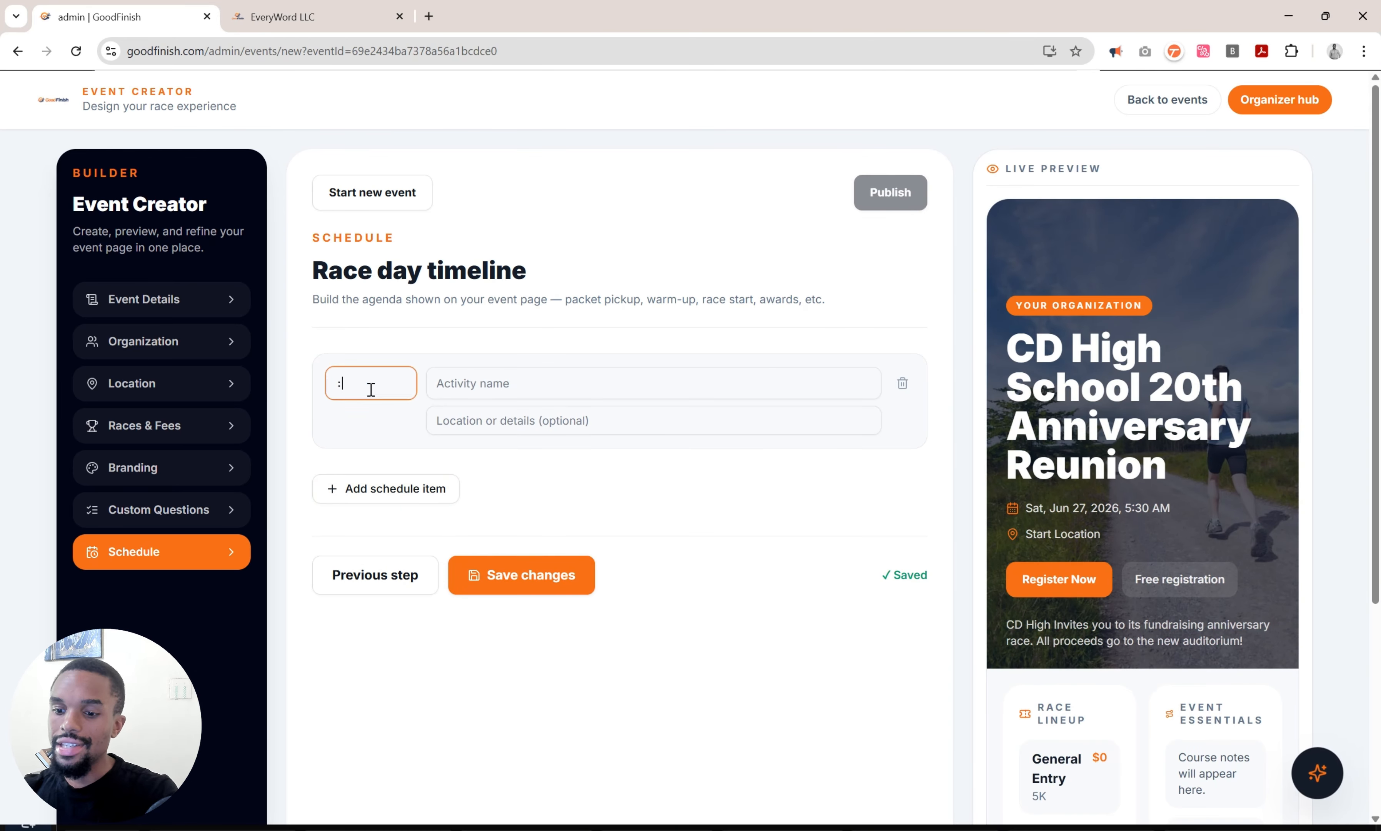
key("BackSpace")
key("BackSpace")
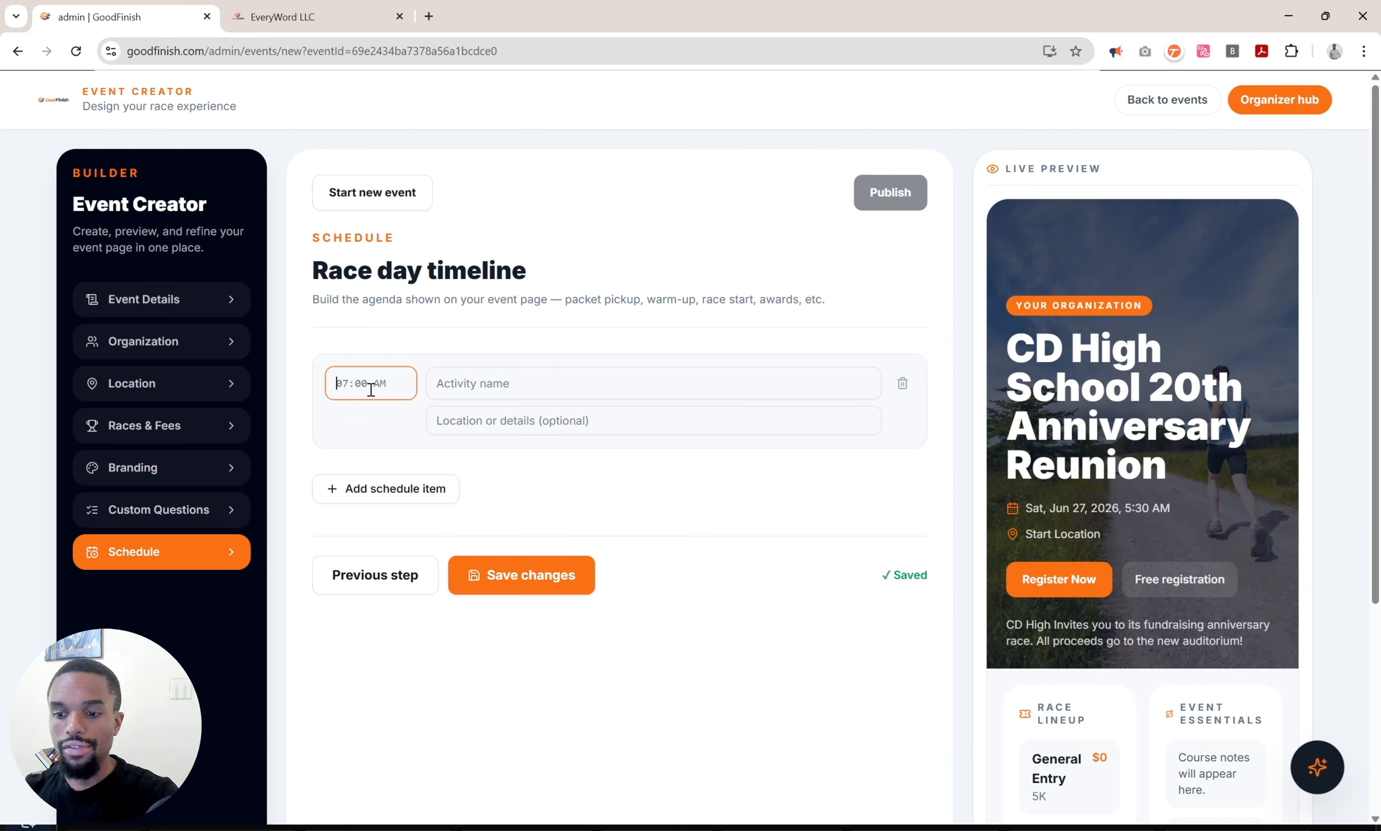
type("05:30")
key("Tab")
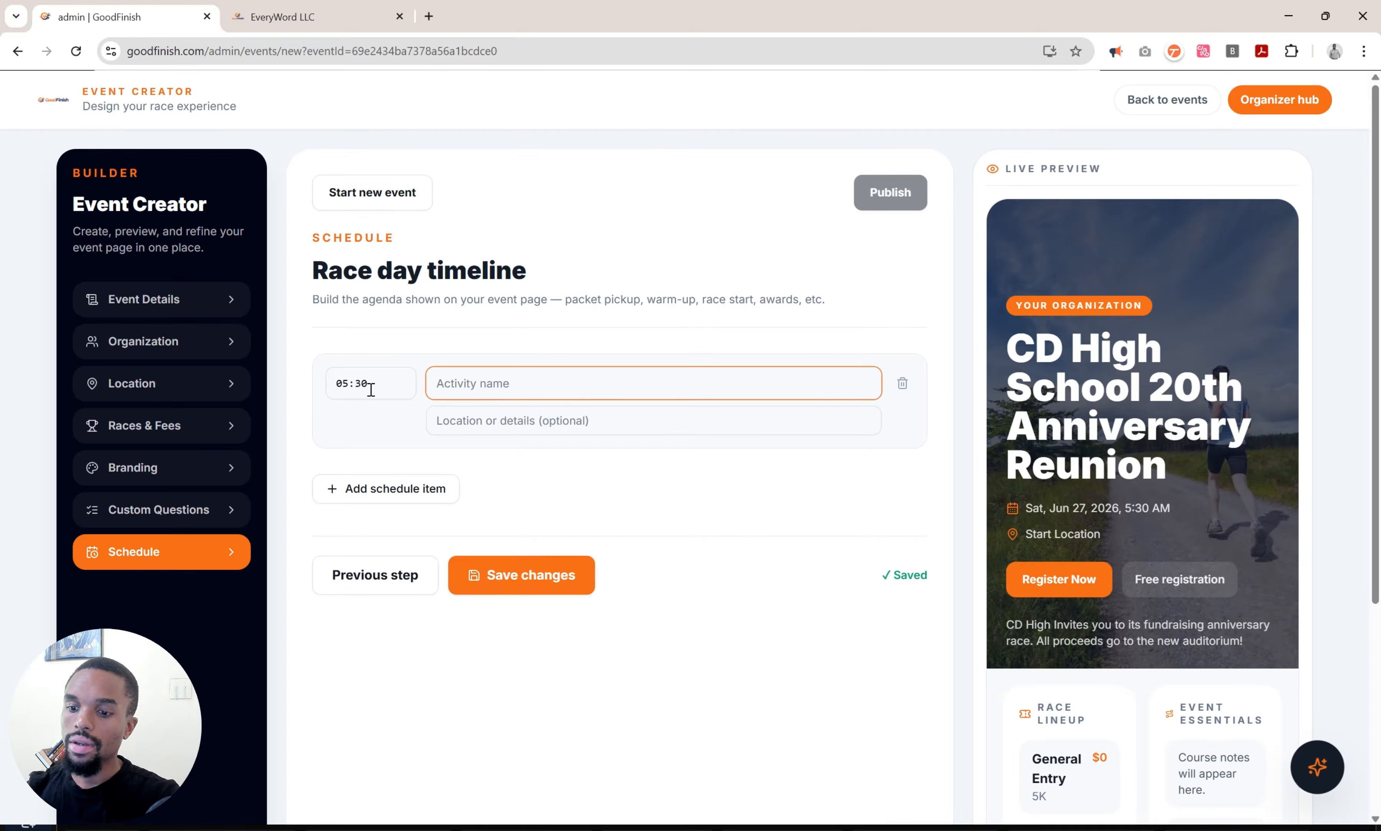
type("Roads ")
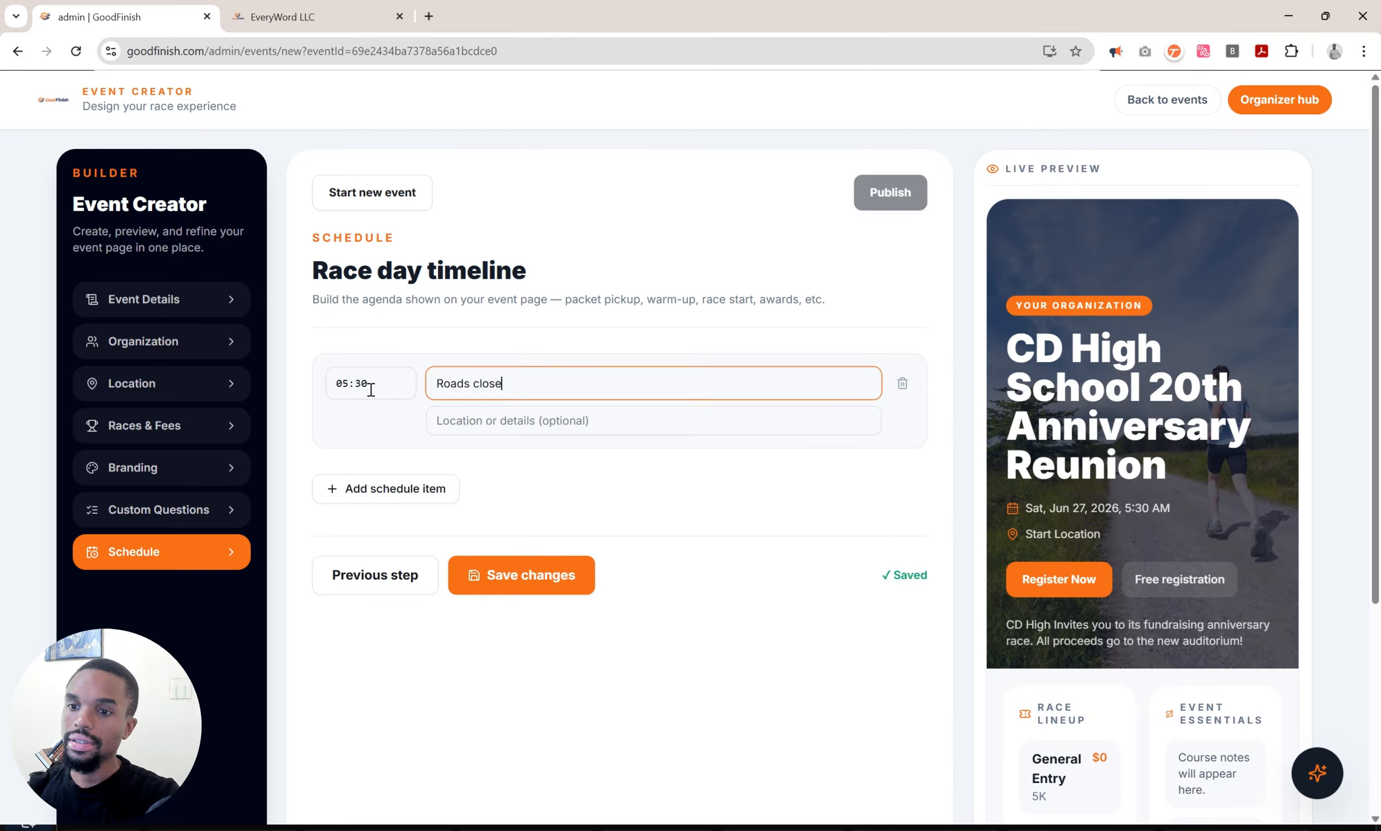
type("close")
left_click(690, 605)
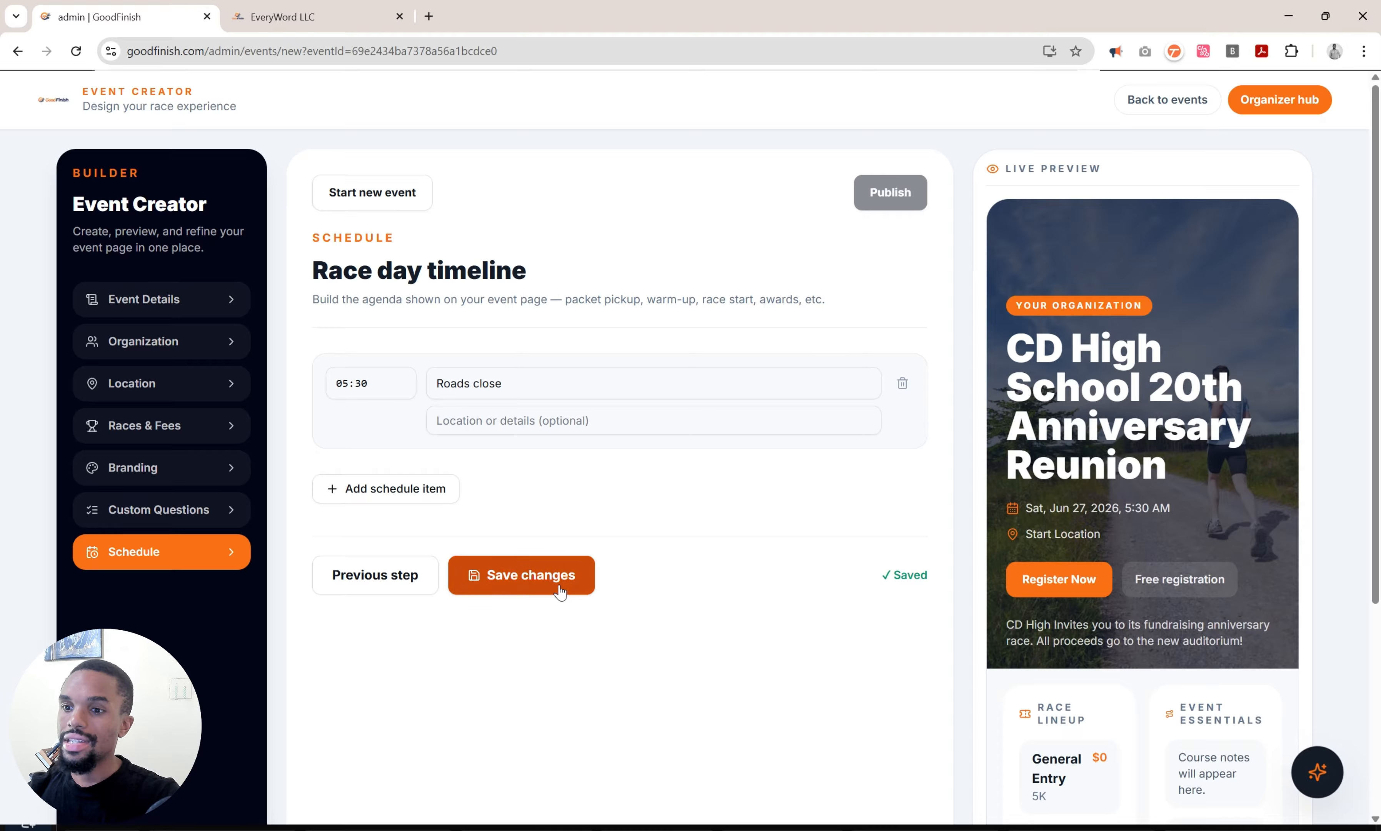
Save the changes, publish the reunion event, and return to the events list.
left_click(561, 591)
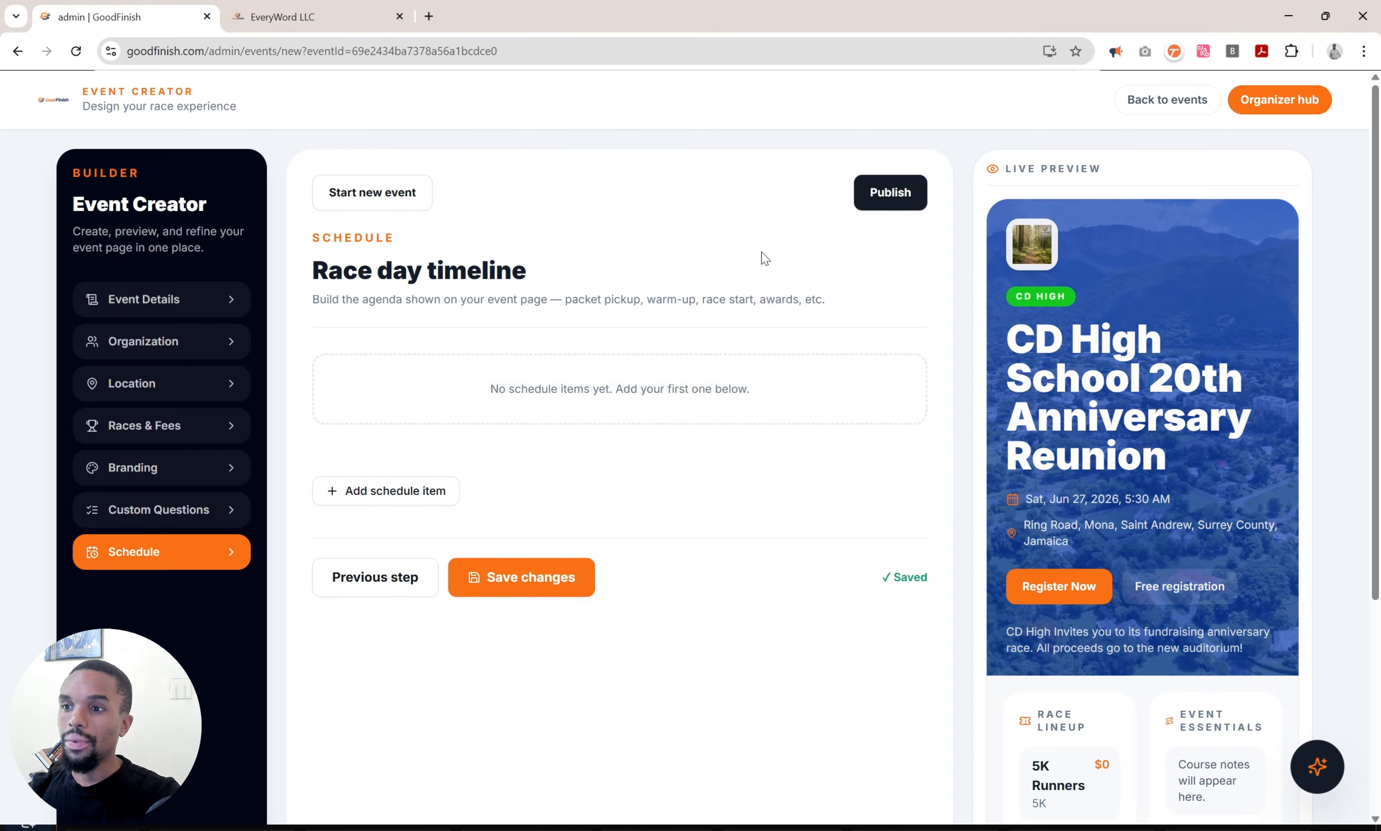
left_click(883, 198)
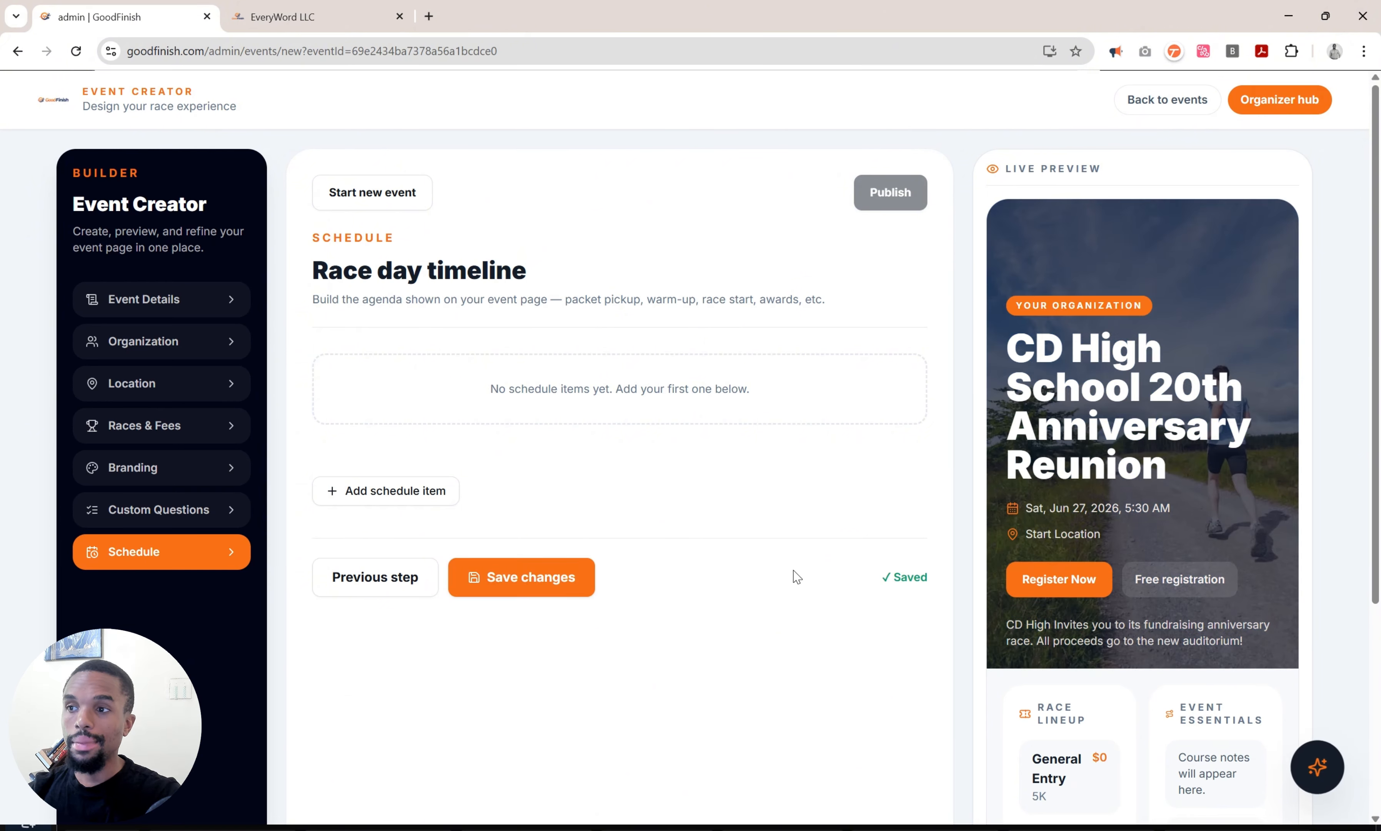
left_click(1179, 105)
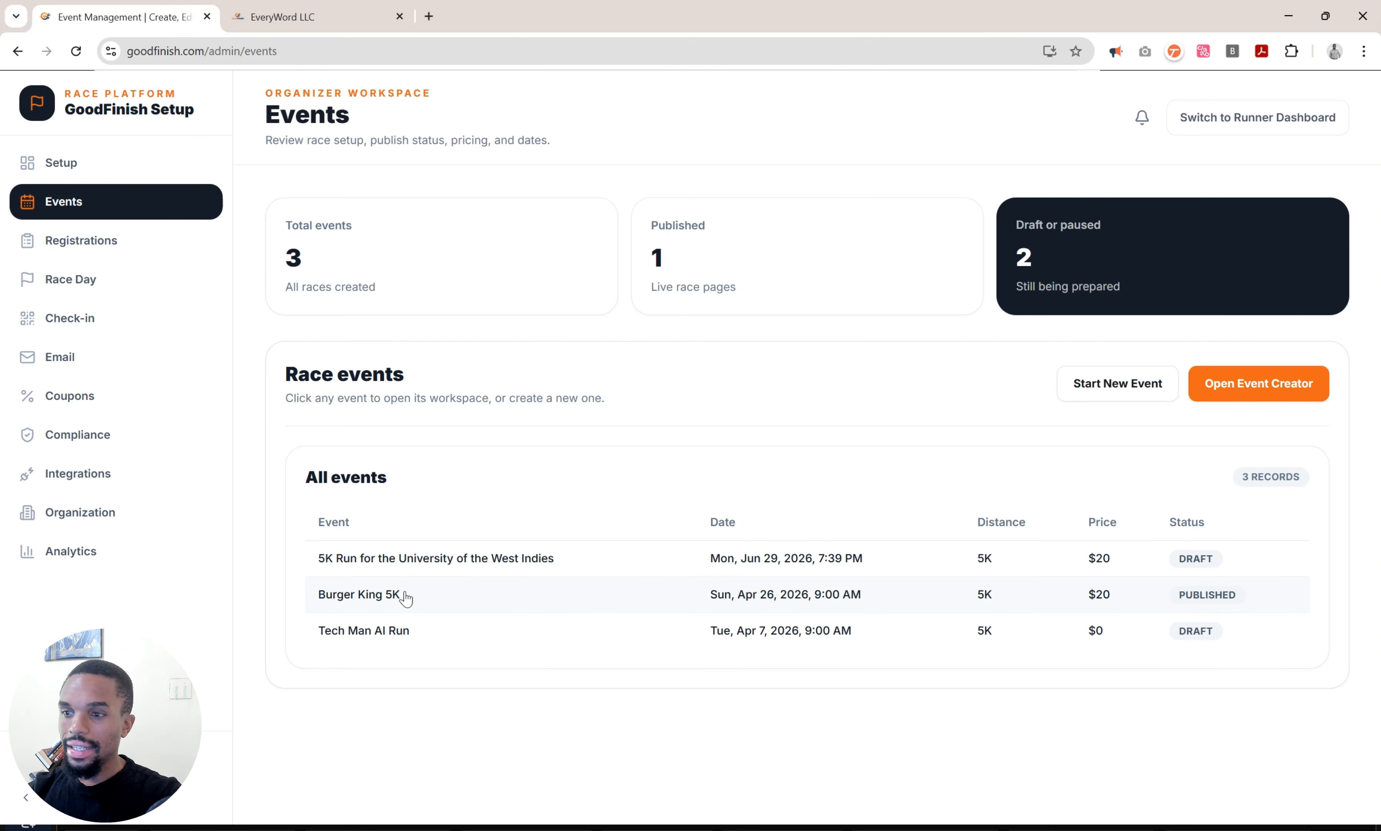
Reload the events list and open the CD High School 20th Anniversary Reunion workspace.
key("ctrl+r")
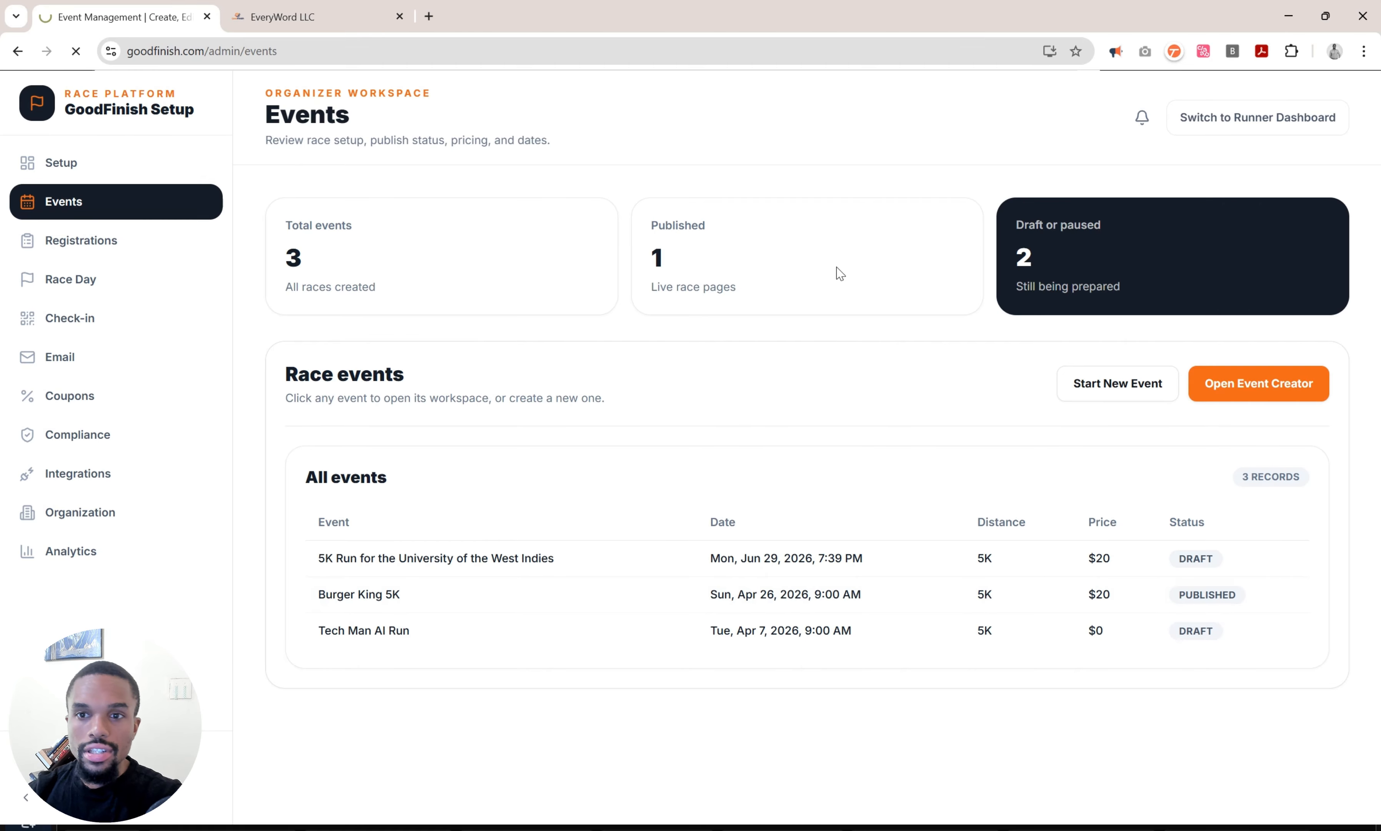
scroll(650, 611, "down", 2)
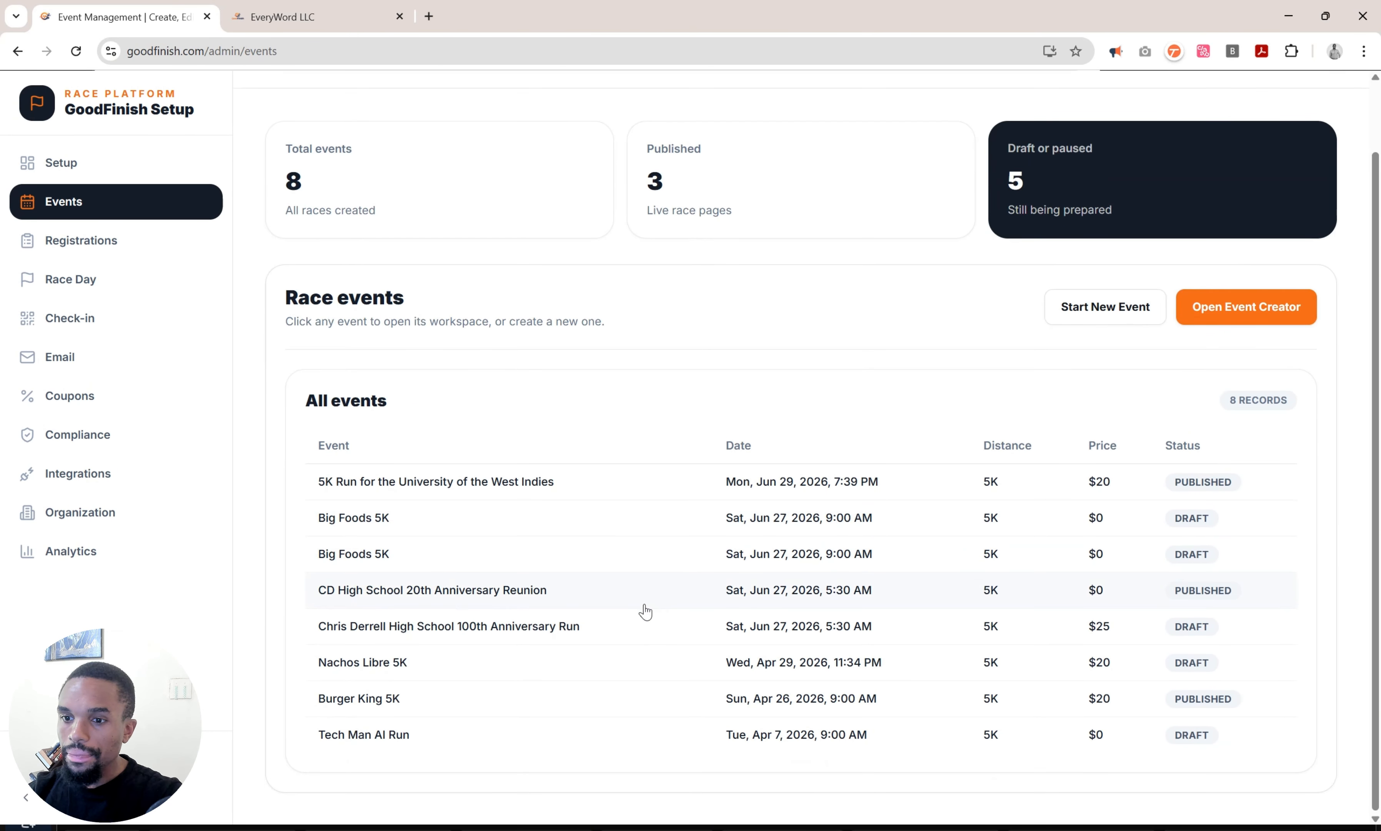
left_click(462, 601)
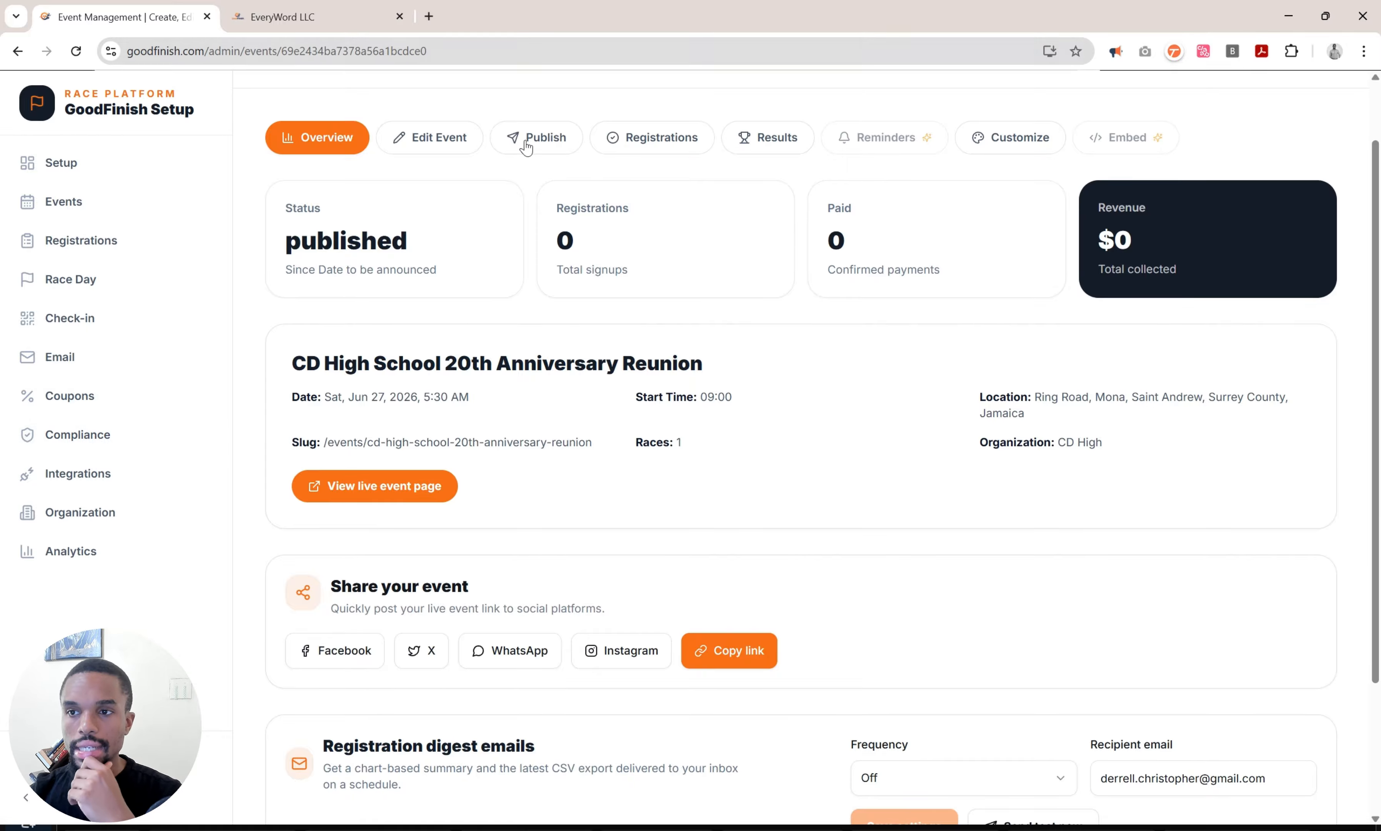
Tour the Edit Event, Registrations and Results tabs, then open the live page from Publish in a new tab.
left_click(460, 141)
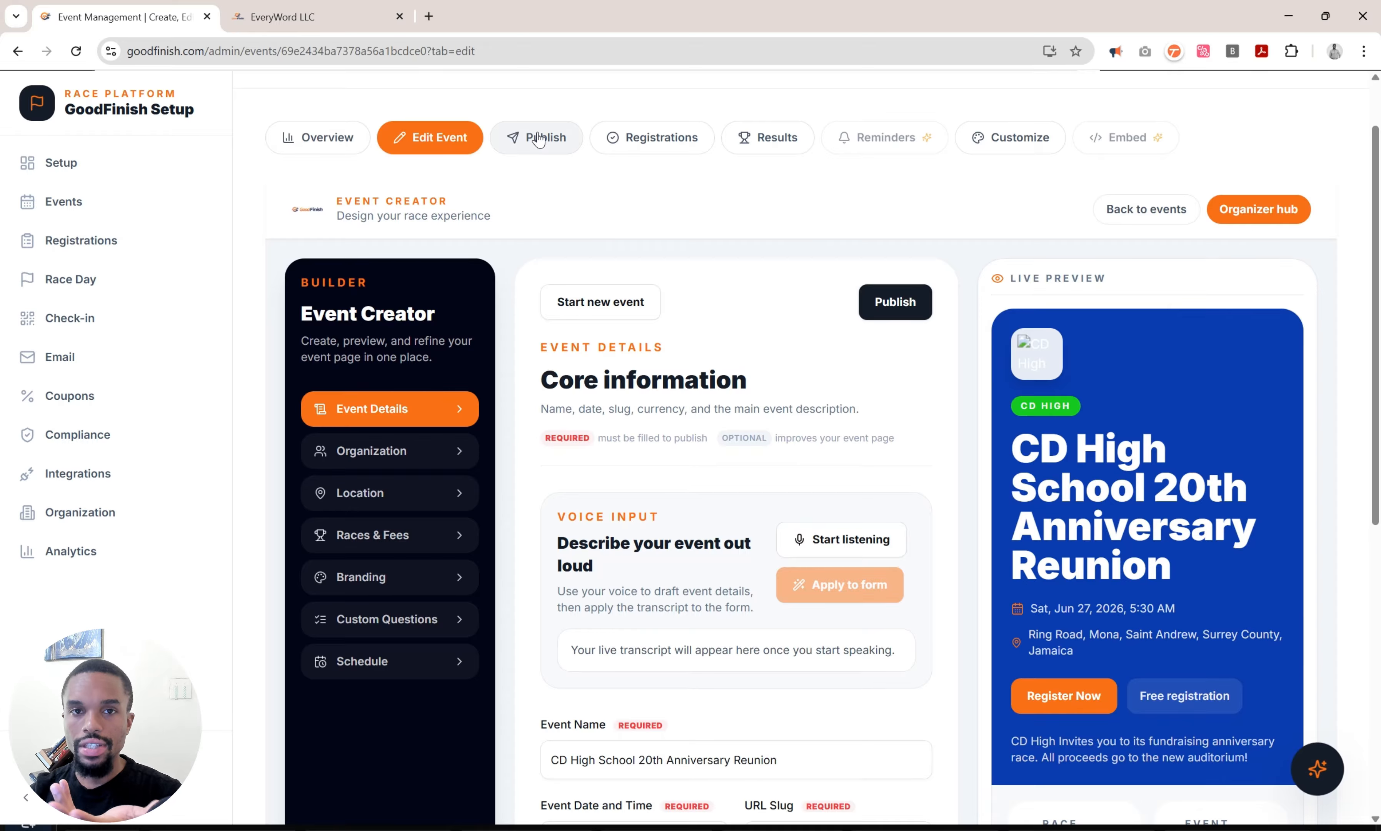
left_click(539, 138)
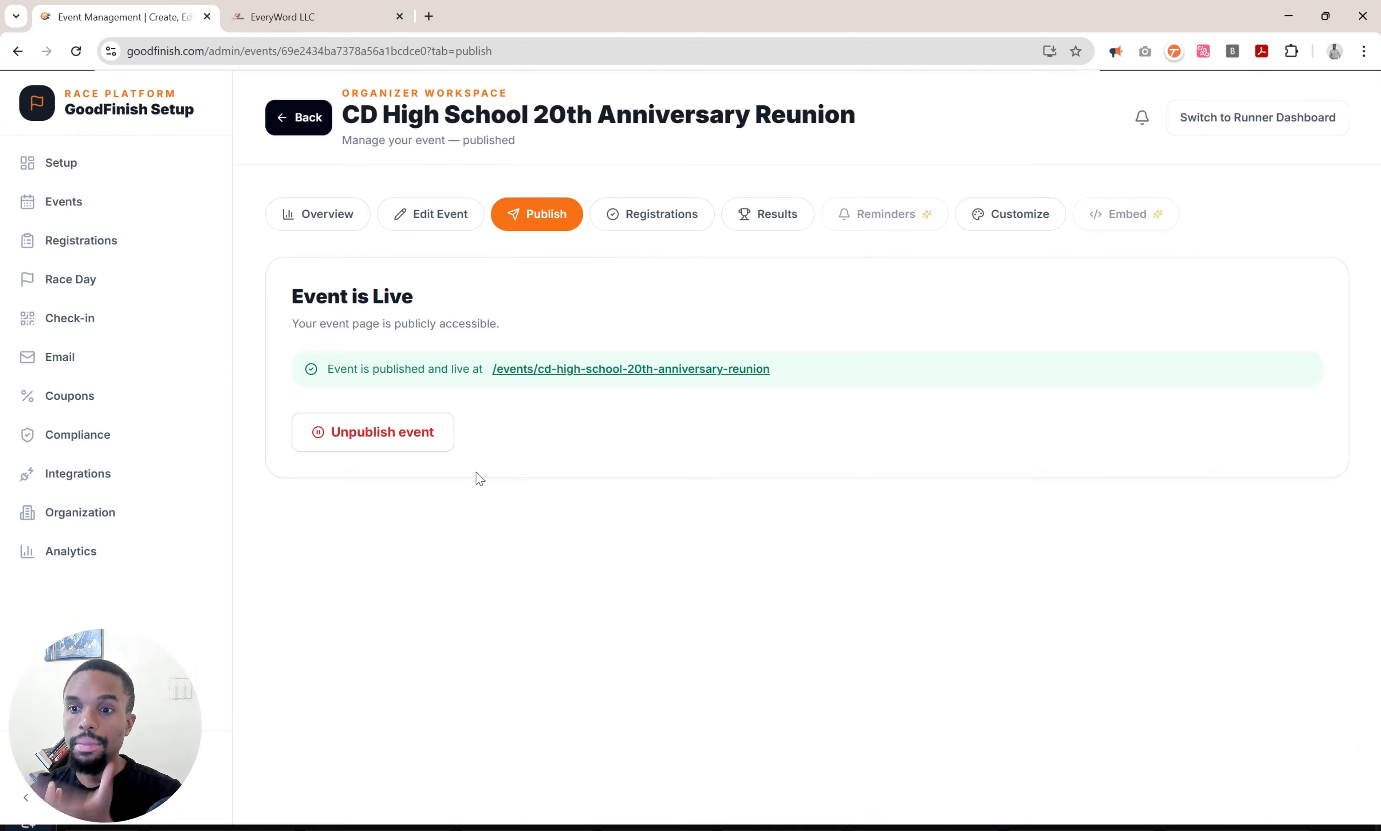
left_click(654, 206)
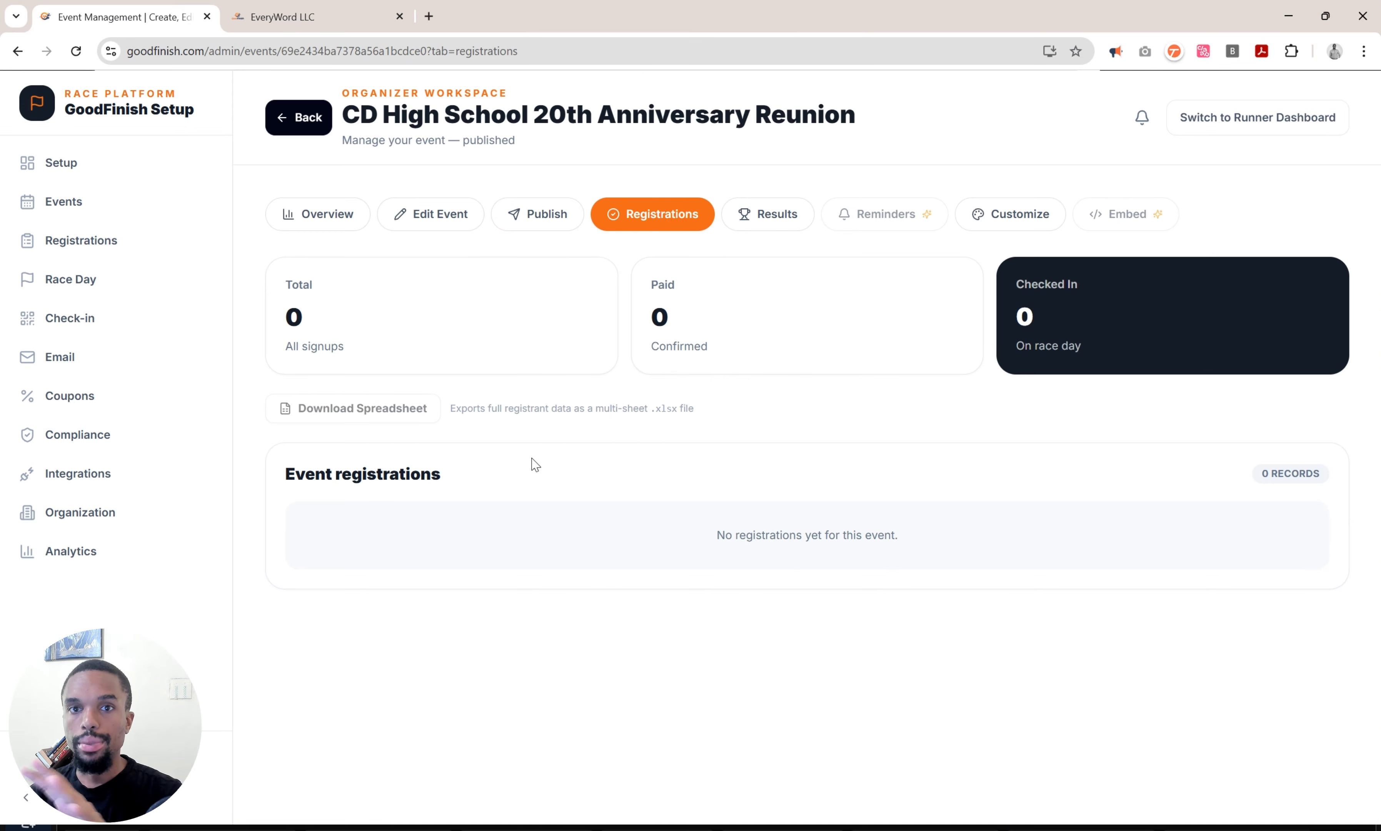
left_click(784, 221)
scroll(783, 593, "down", 4)
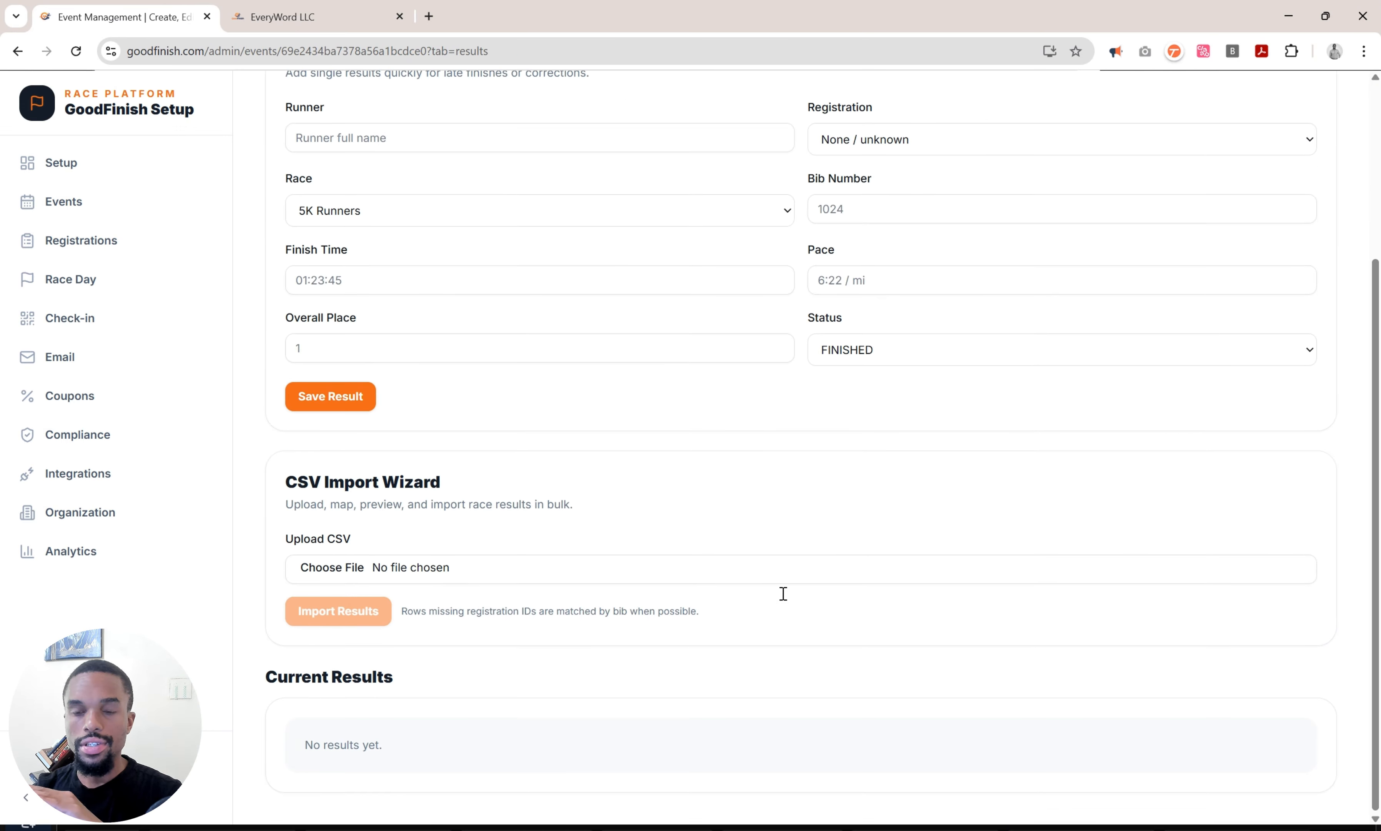
scroll(783, 593, "up", 4)
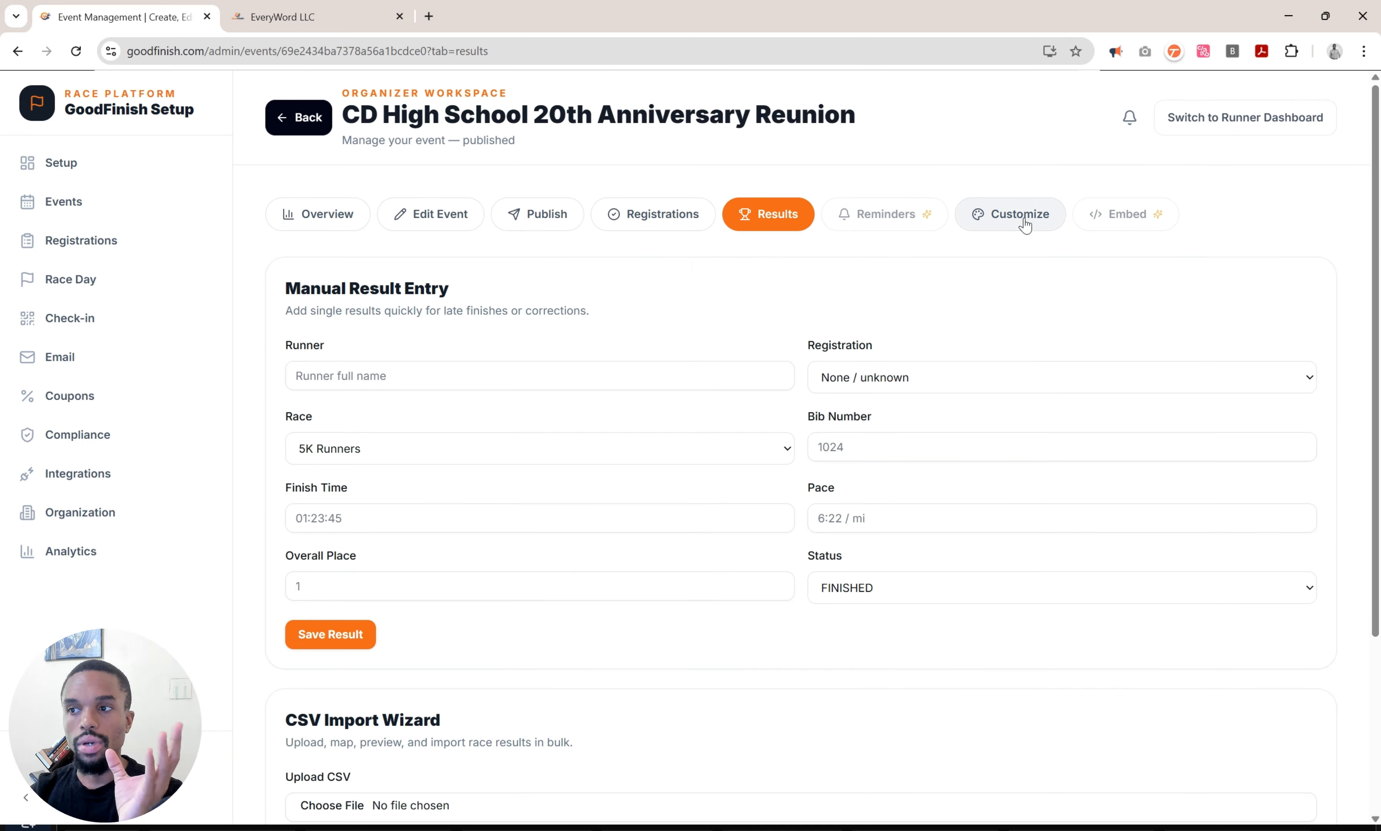
left_click(570, 227)
middle_click(598, 371)
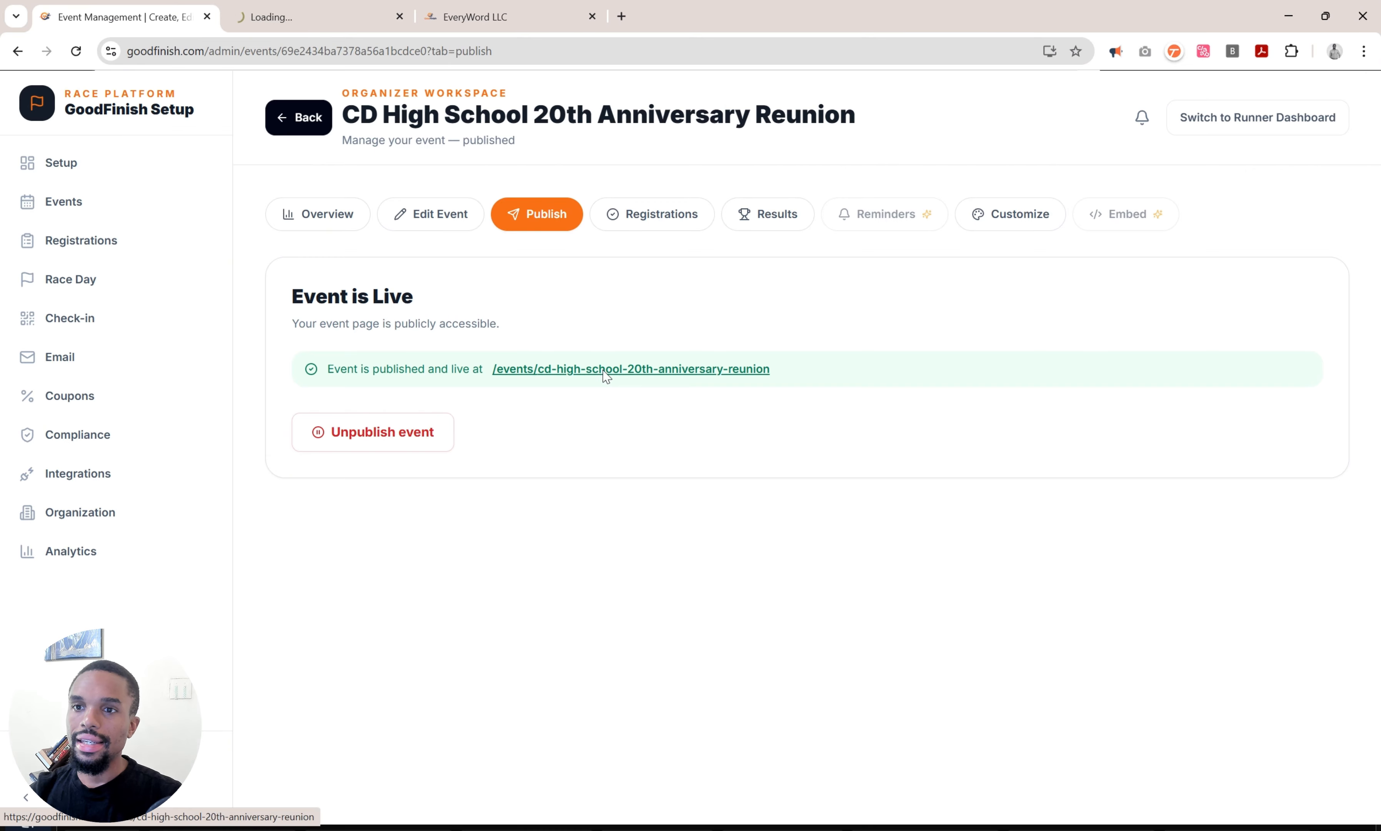
Switch to the public reunion page, scroll through it, and start registration with Register Now.
left_click(296, 8)
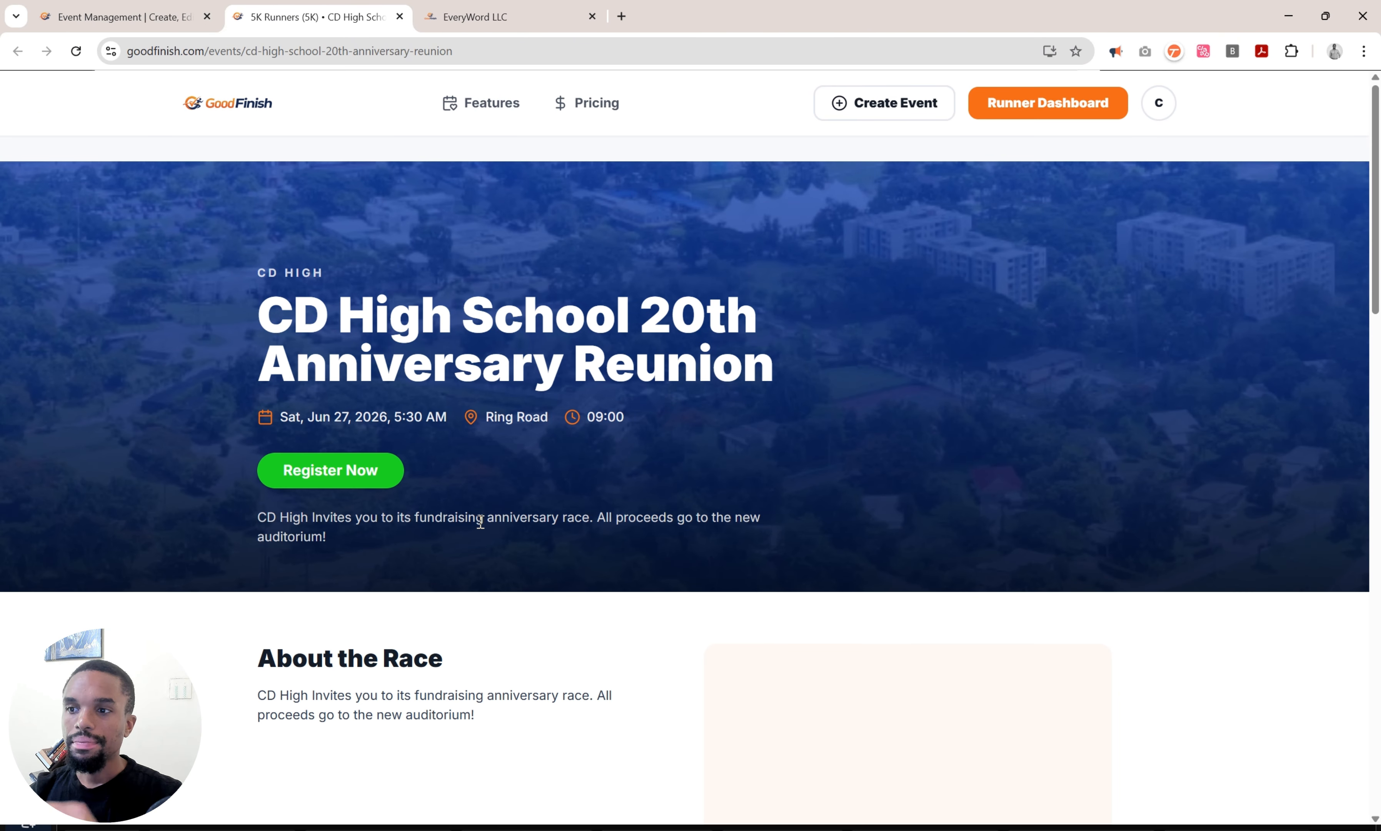
scroll(1034, 516, "down", 4)
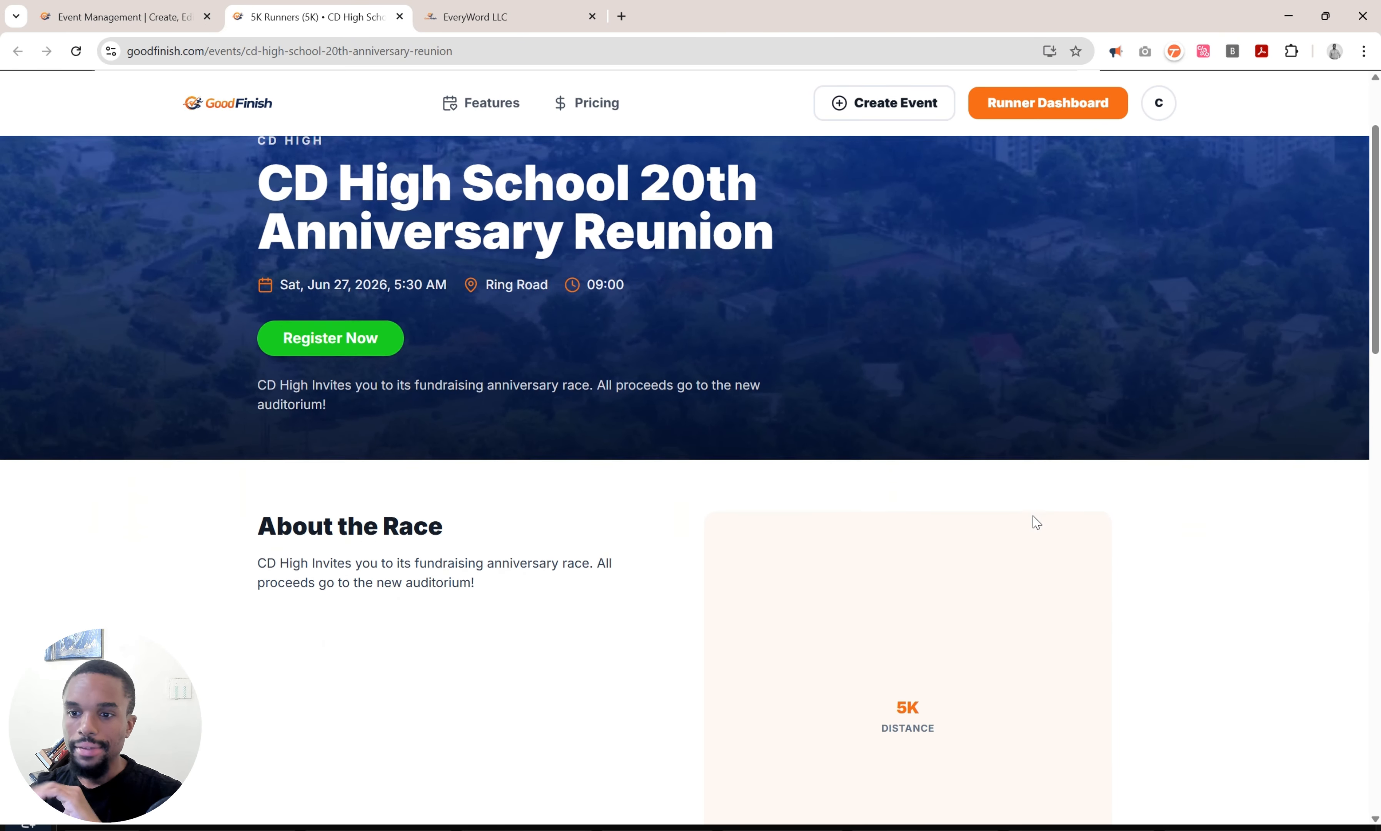
scroll(1037, 523, "down", 12)
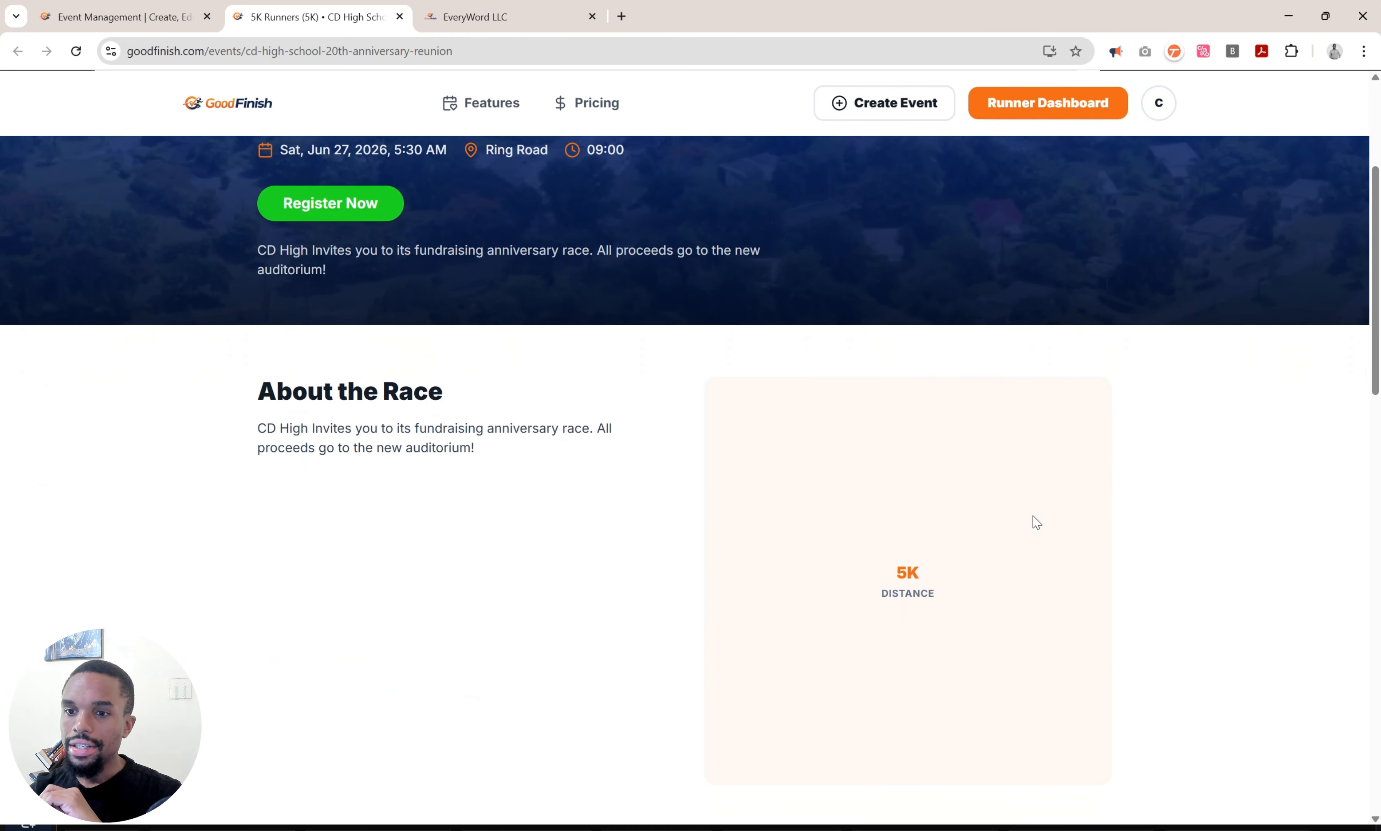
scroll(1036, 522, "down", 2)
scroll(1037, 523, "up", 14)
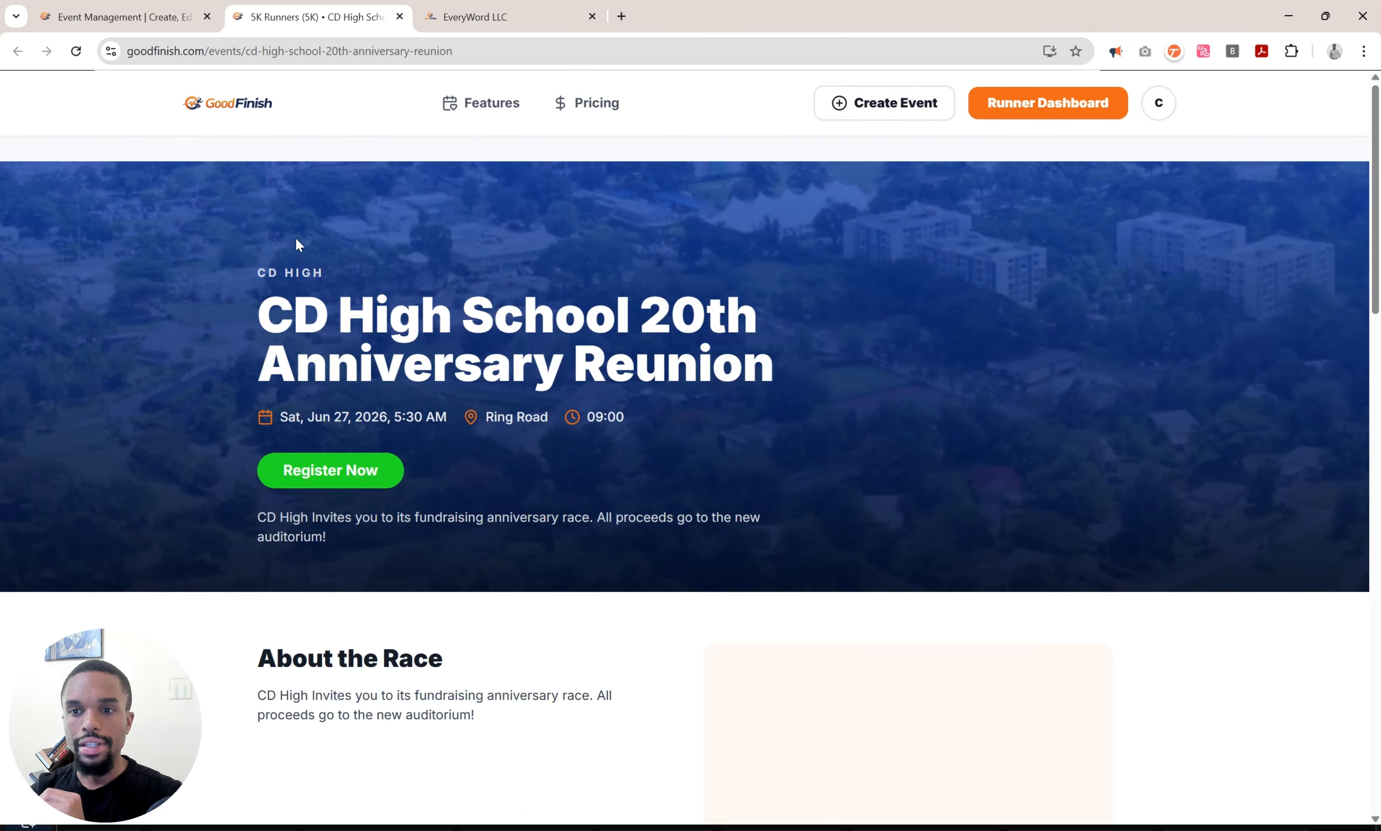
scroll(383, 566, "down", 20)
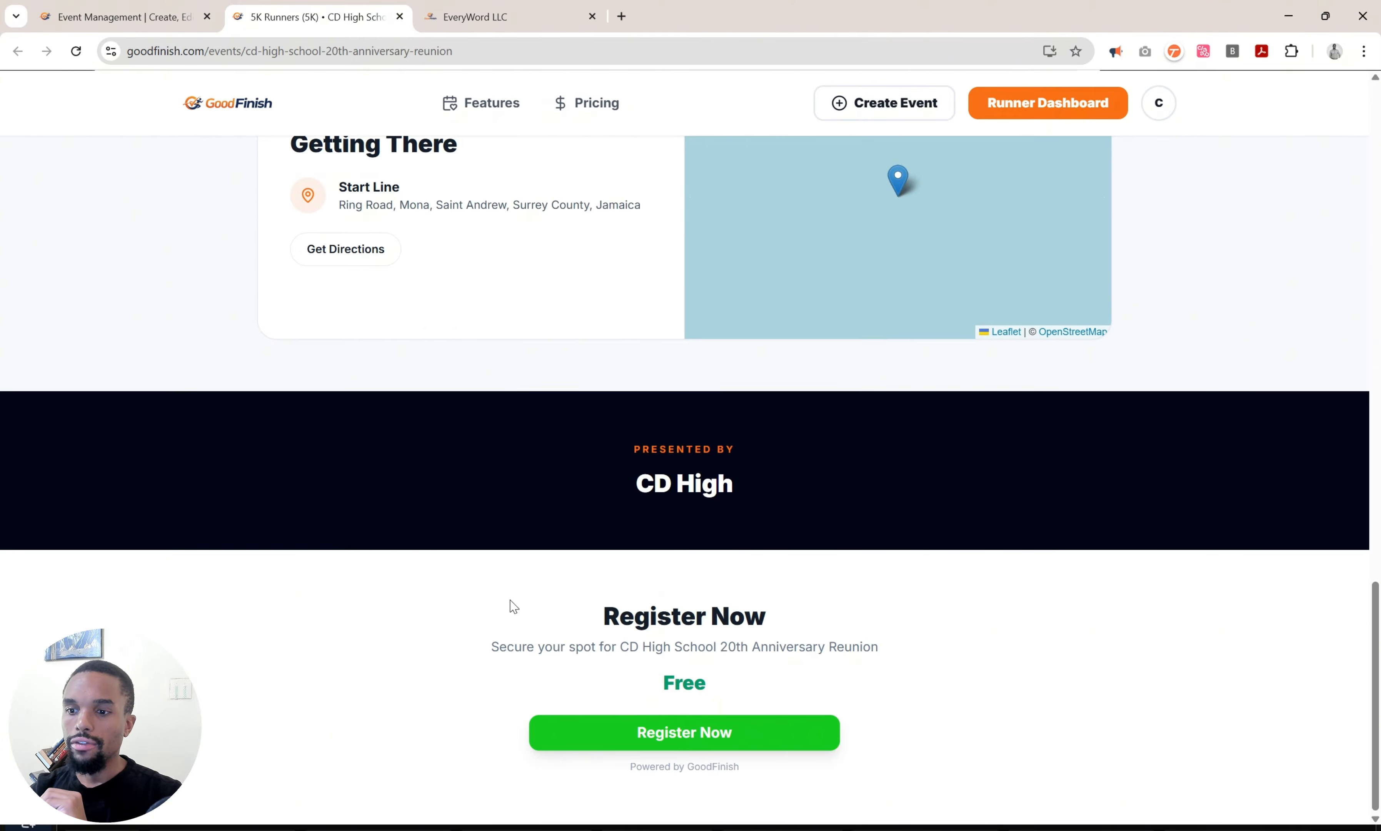
left_click(640, 733)
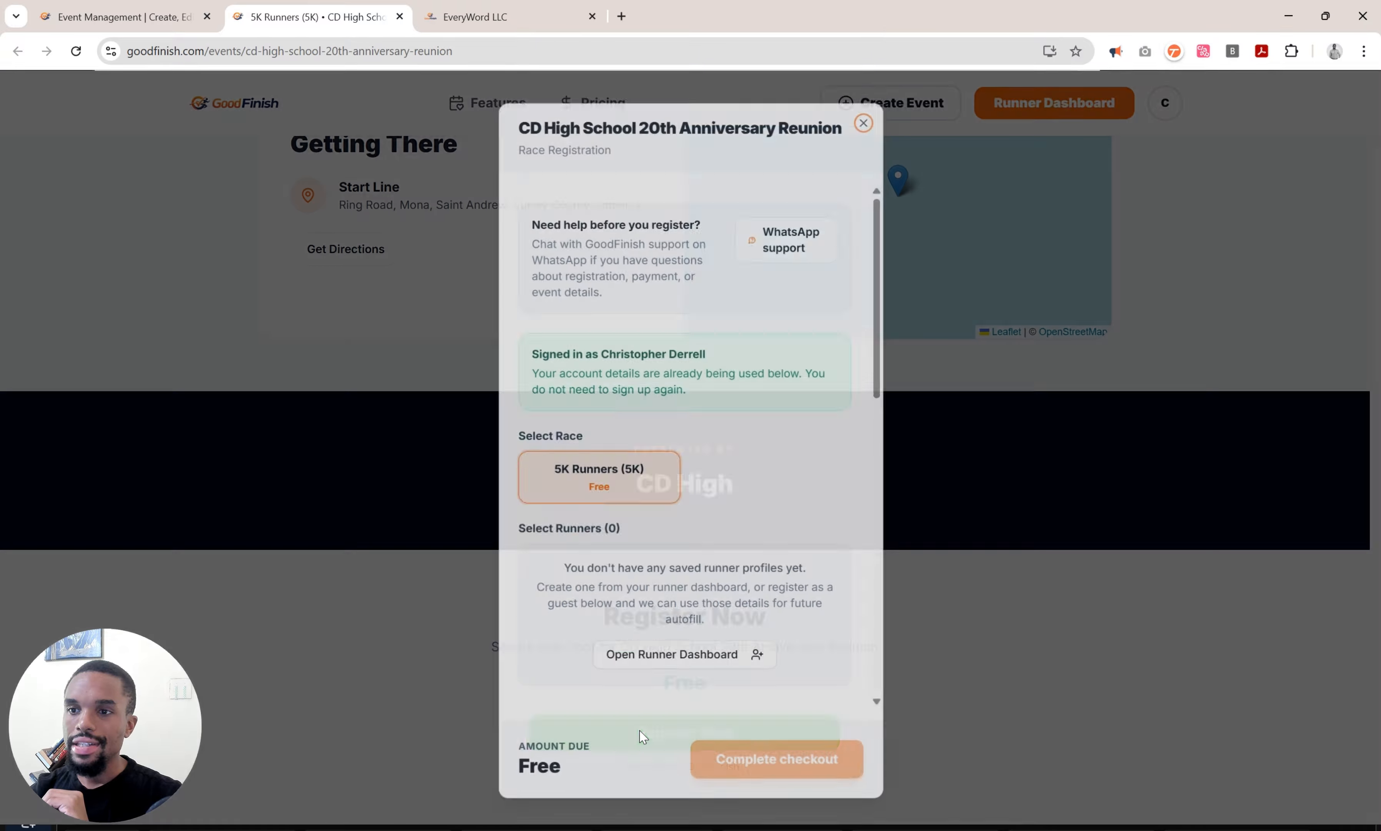
scroll(753, 629, "down", 5)
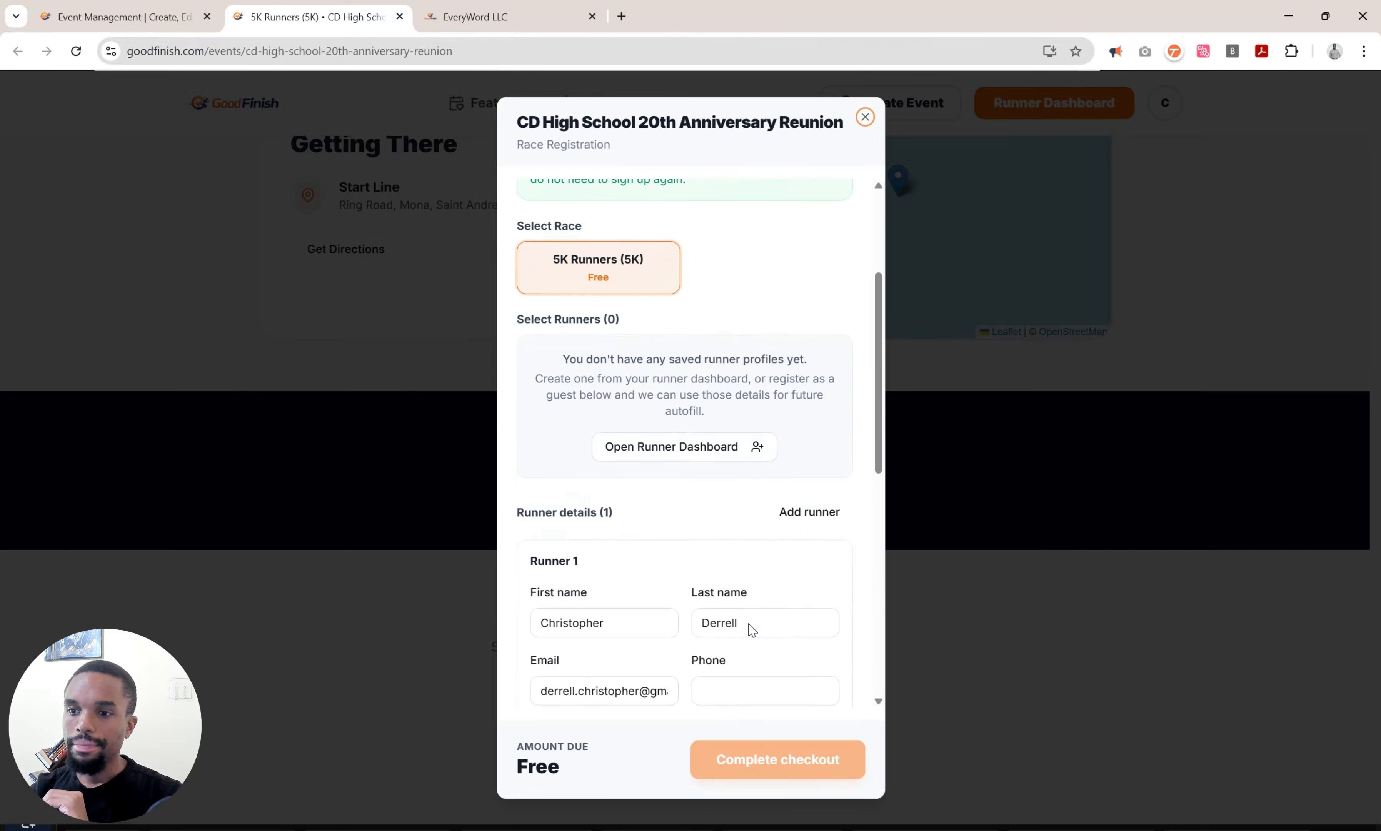
scroll(753, 630, "down", 1)
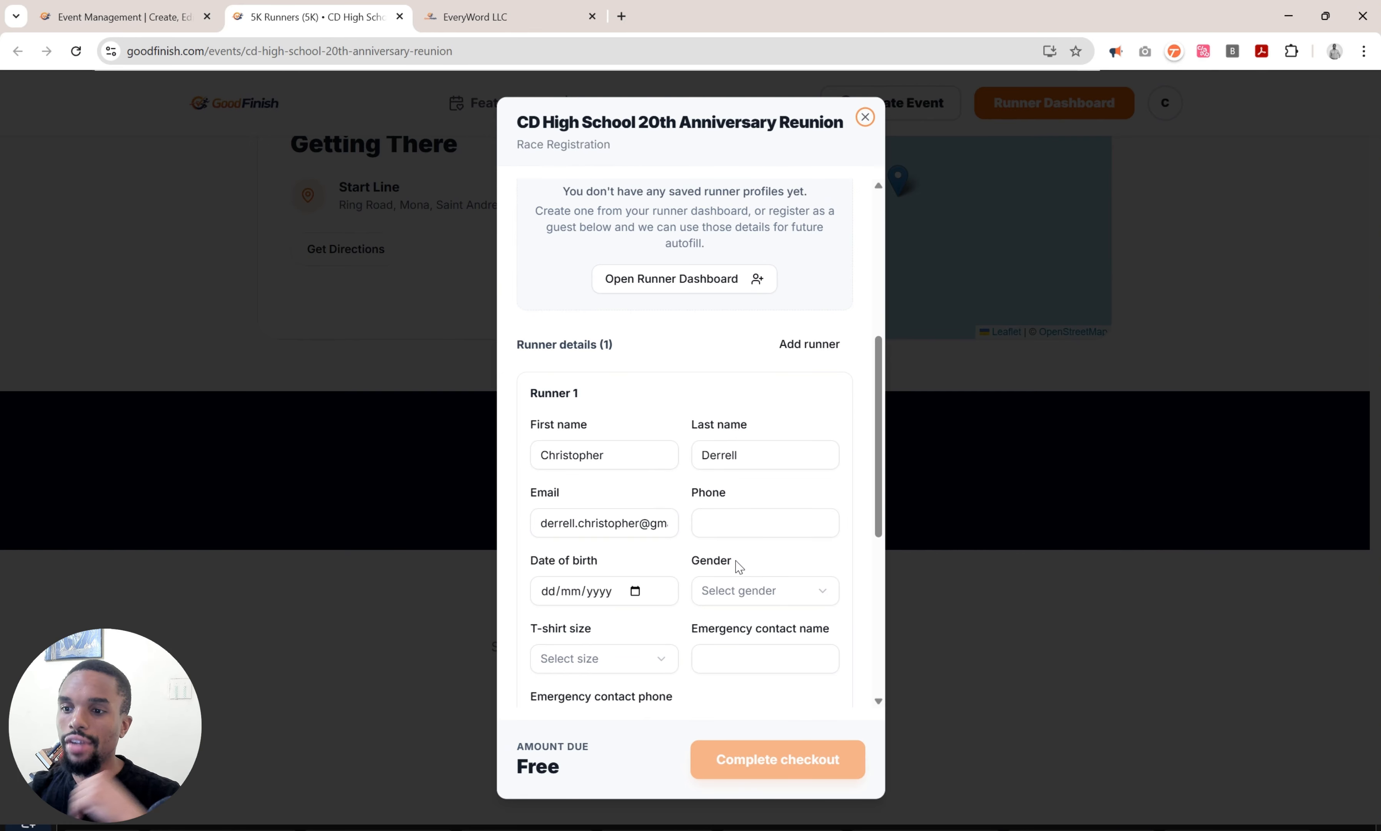
scroll(749, 597, "down", 3)
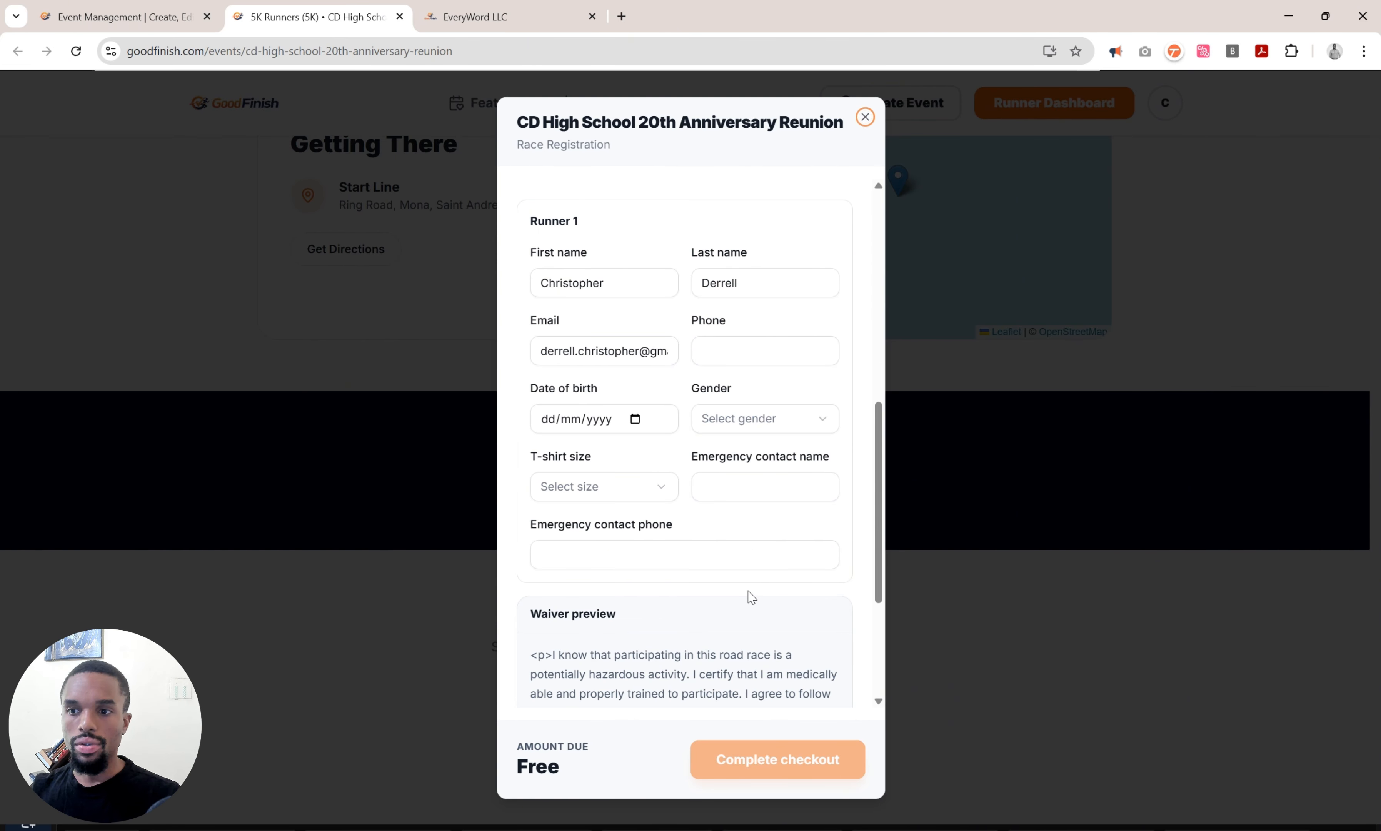
left_click(615, 422)
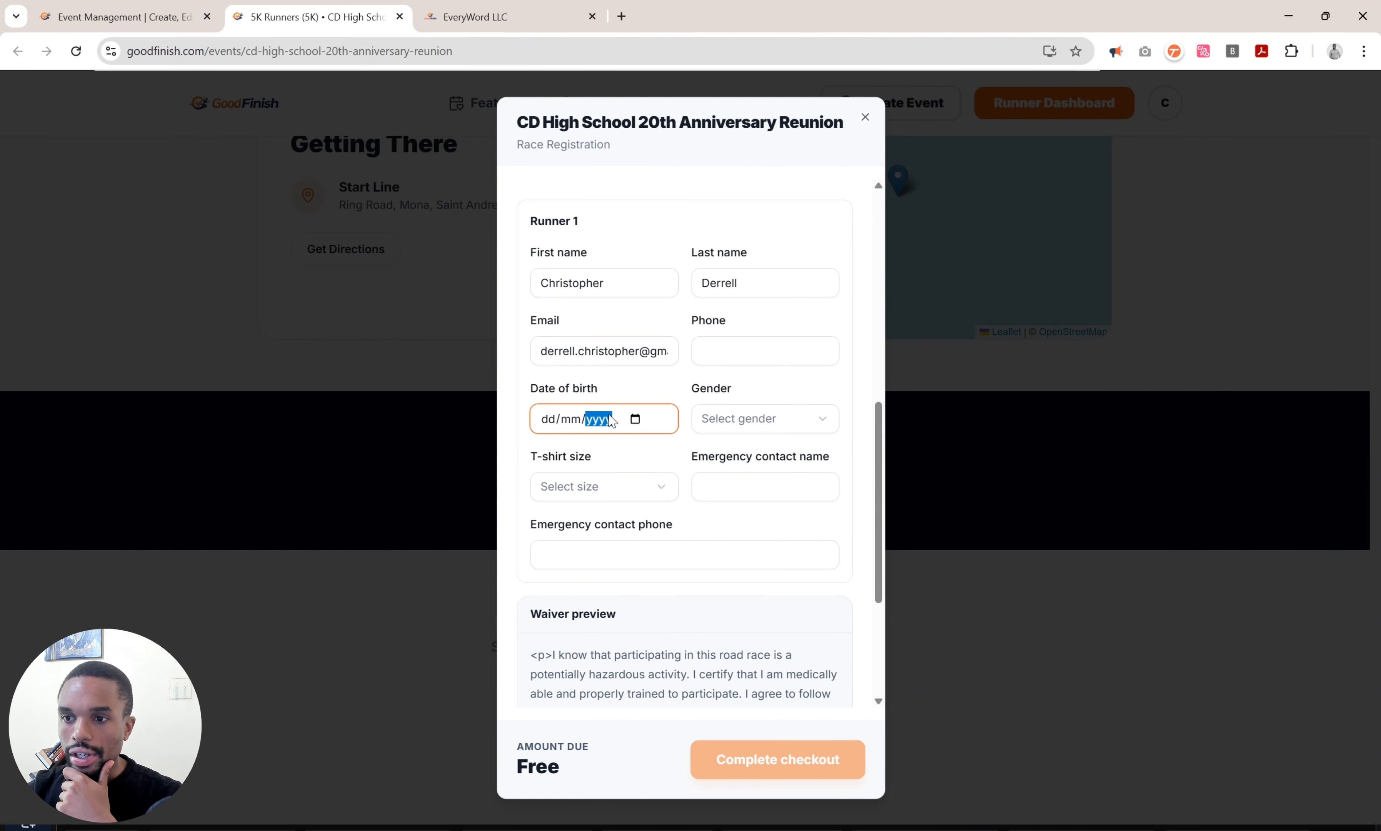
Set the runner's date of birth to 16 January 2004.
left_click(635, 419)
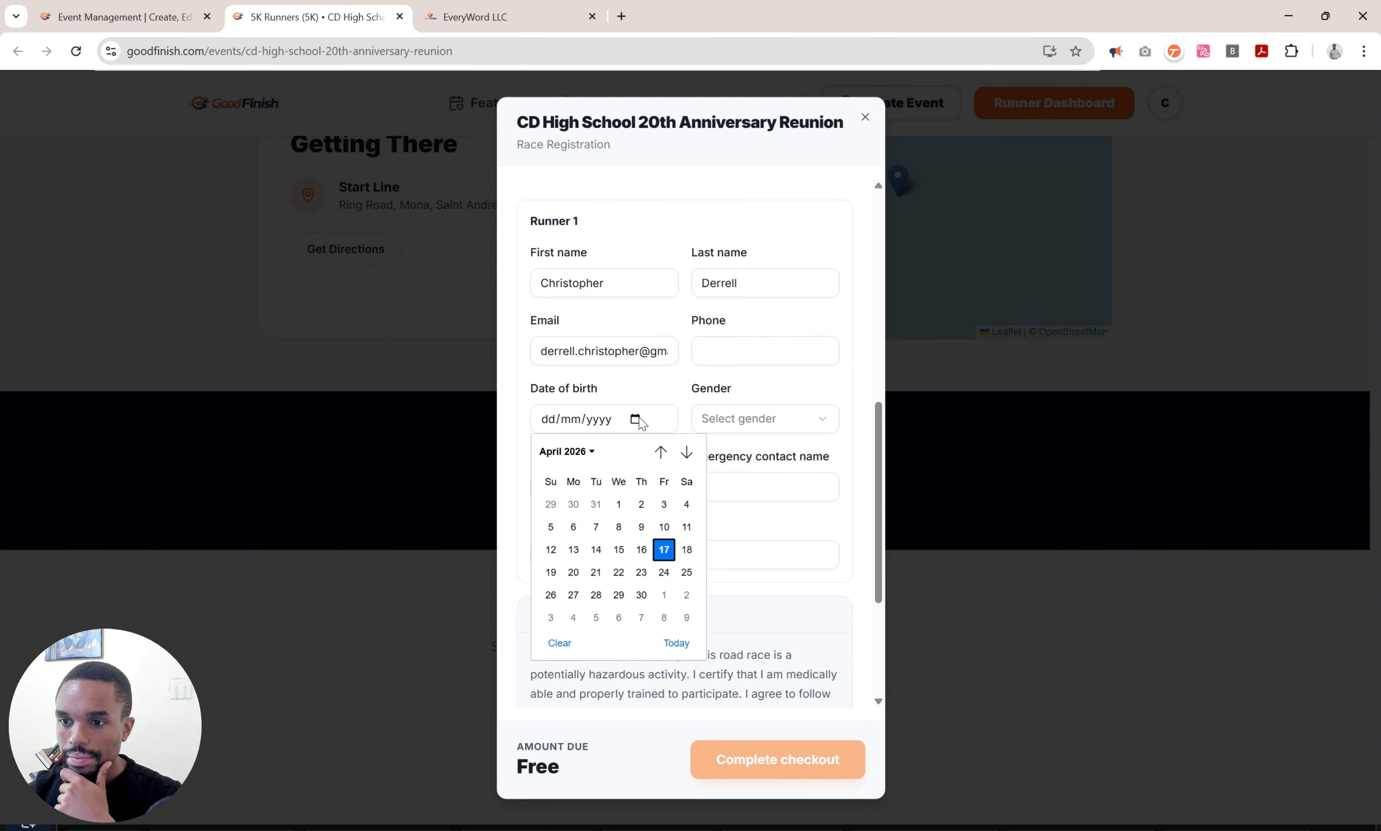
left_click(566, 453)
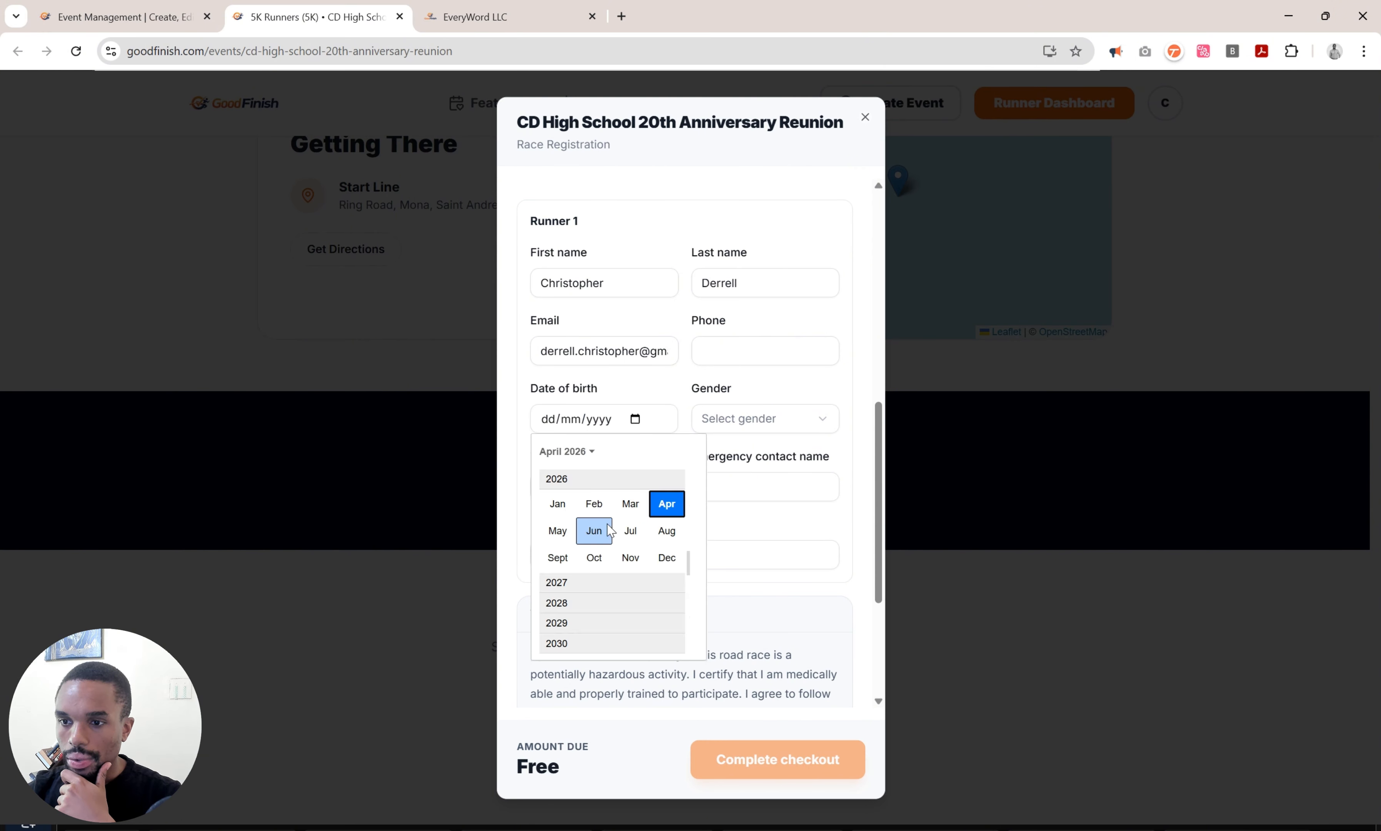
scroll(610, 532, "up", 5)
scroll(613, 533, "up", 5)
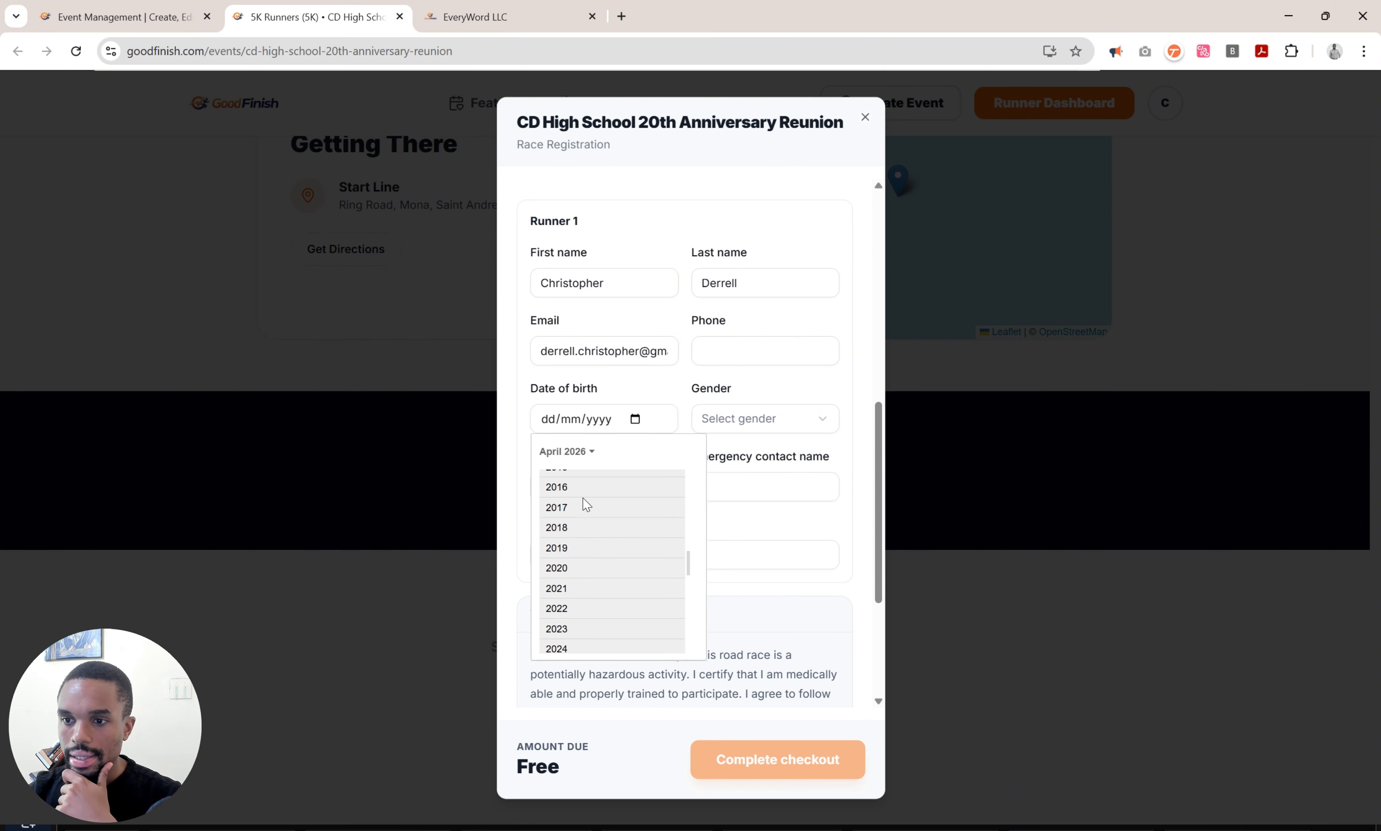
scroll(586, 505, "up", 2)
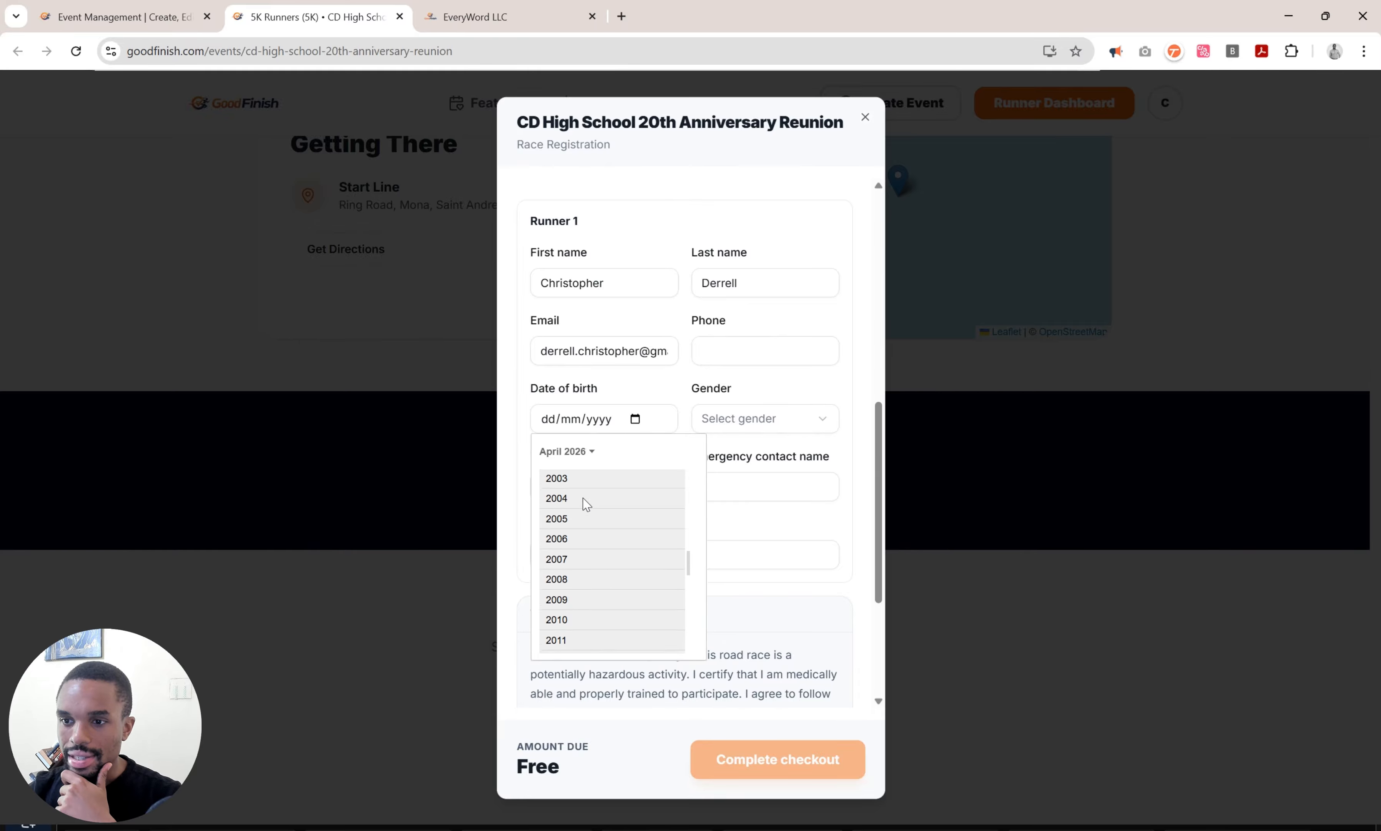
left_click(595, 498)
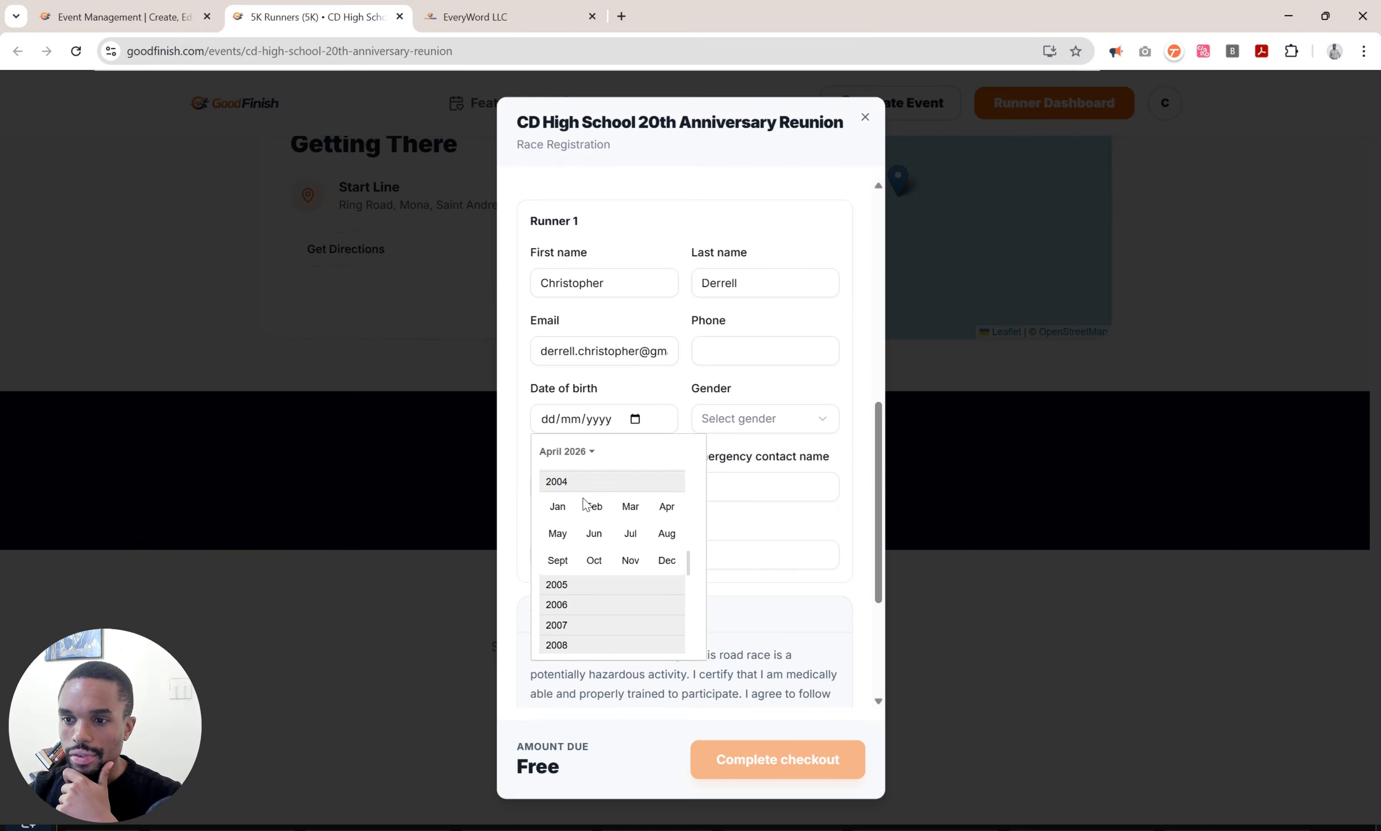
left_click(558, 504)
left_click(667, 555)
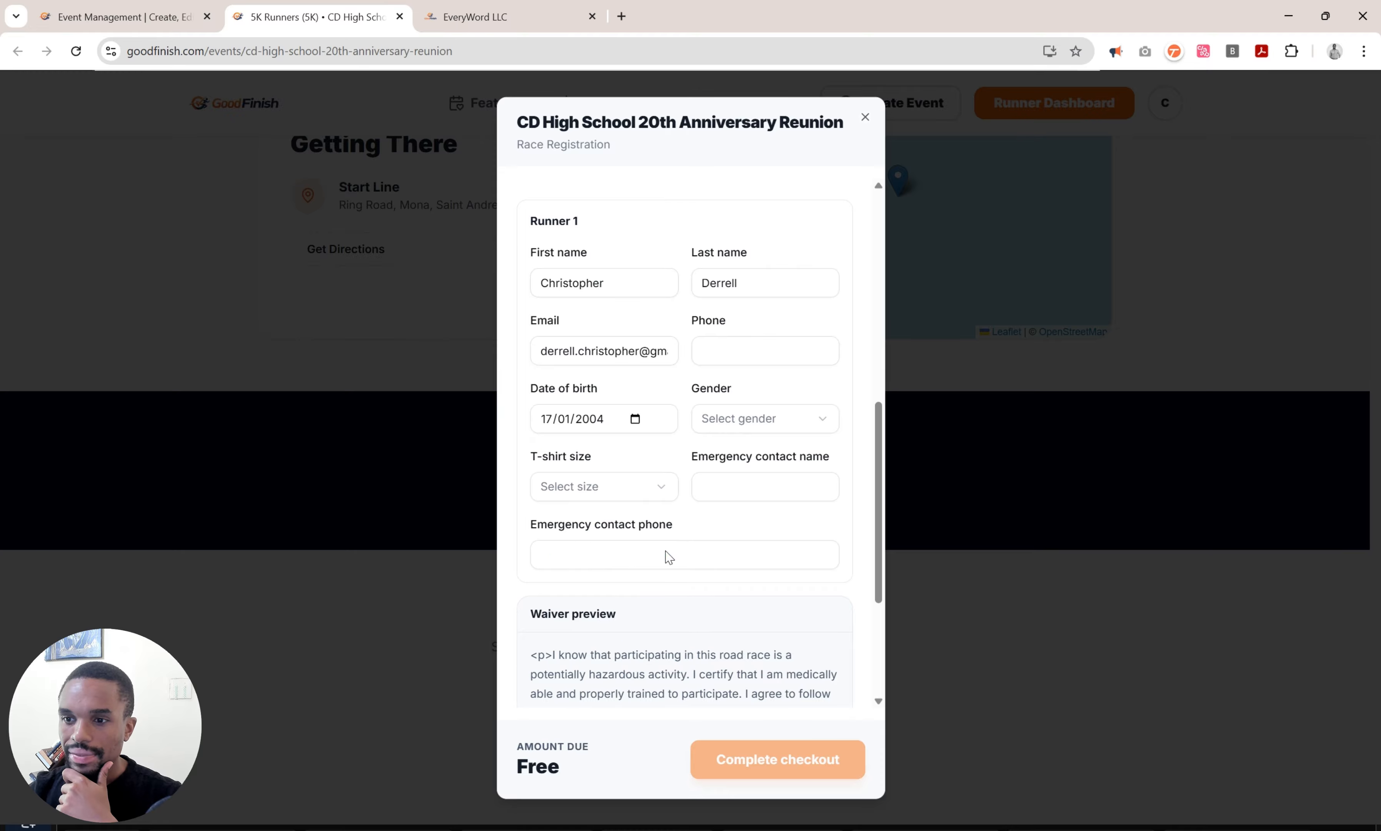
Choose gender Male and T-shirt size S for the runner.
left_click(750, 433)
left_click(761, 479)
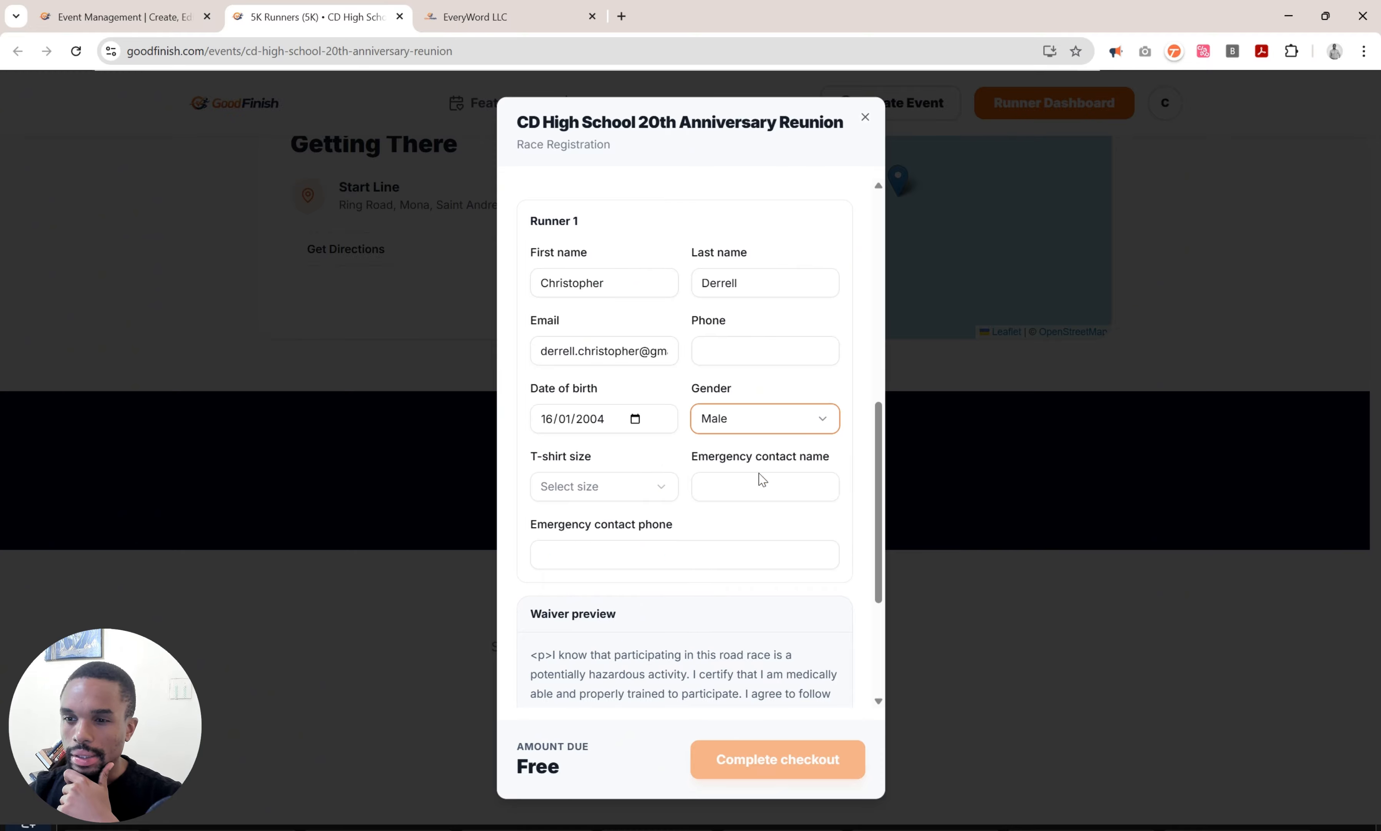
left_click(570, 486)
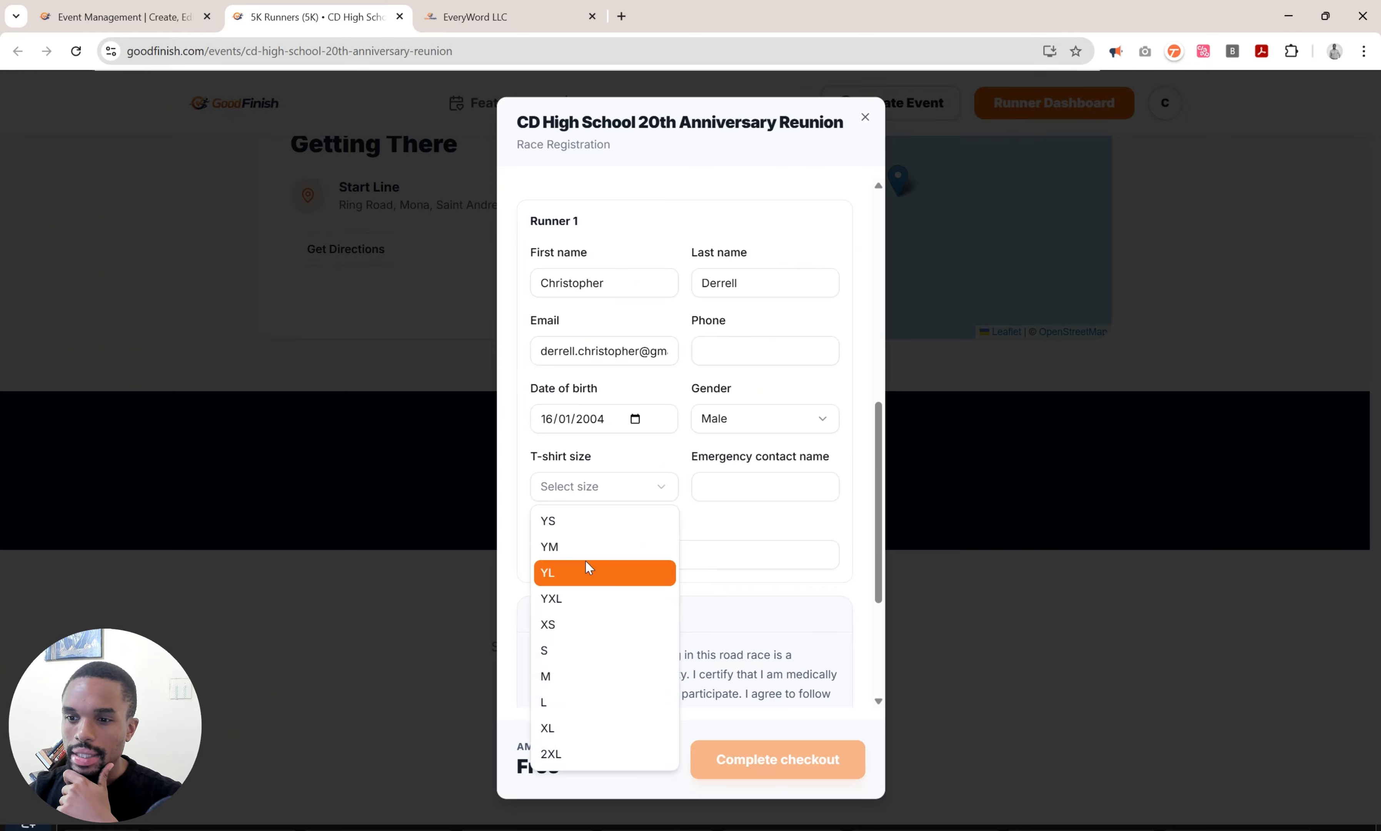
left_click(577, 651)
Enter 'Friend' as the emergency contact and fill in the runner's phone number.
left_click(743, 489)
type("Fri")
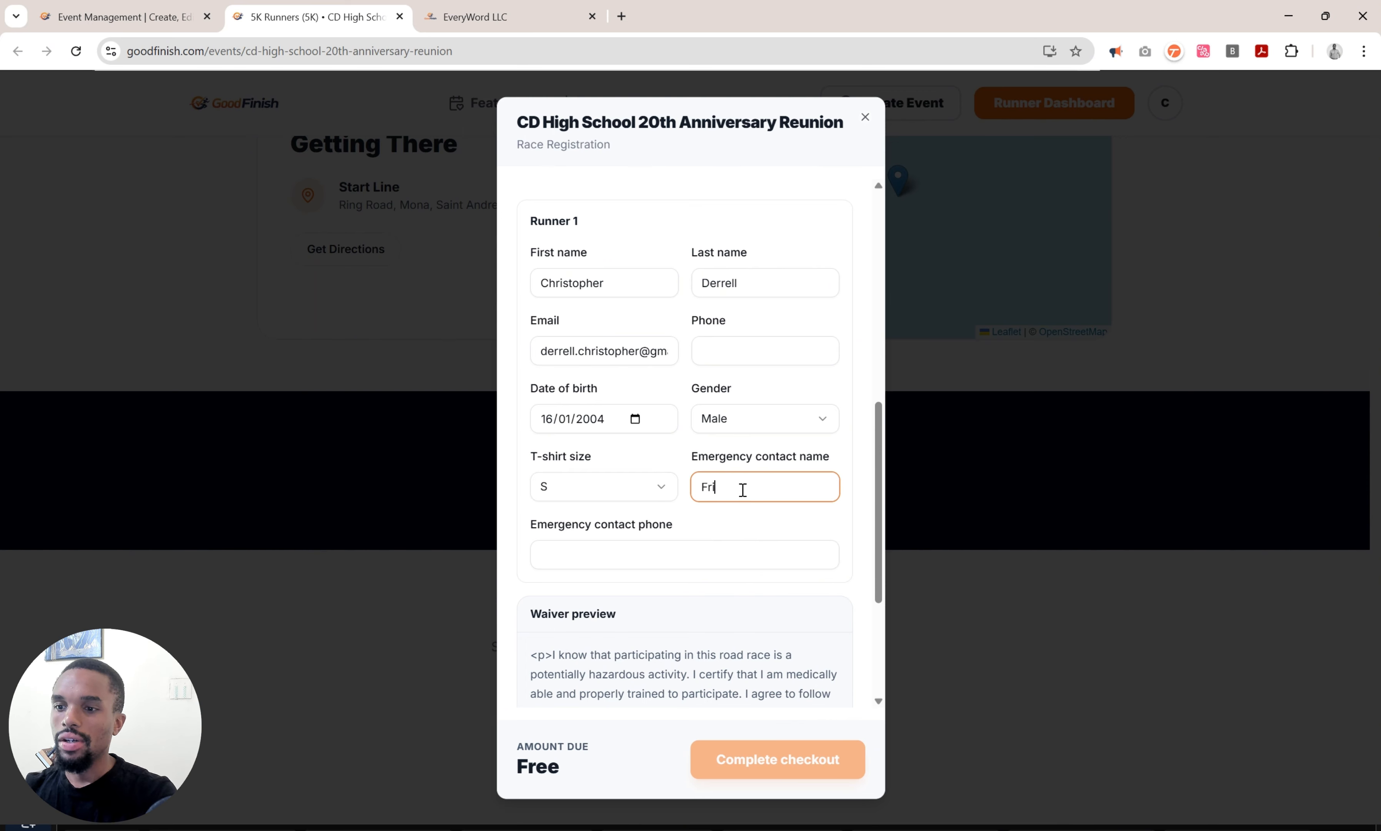
type("end")
key("Tab")
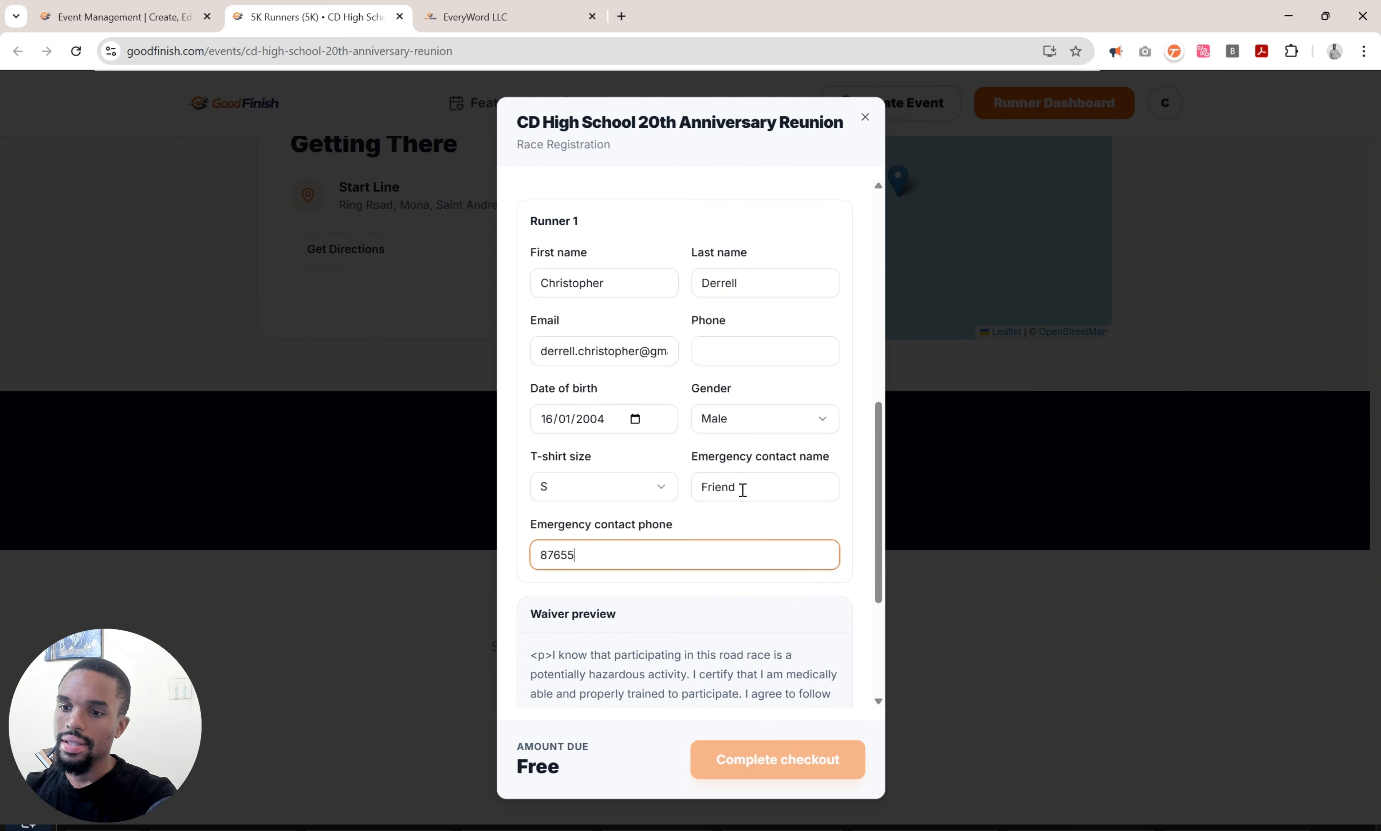
left_click(779, 340)
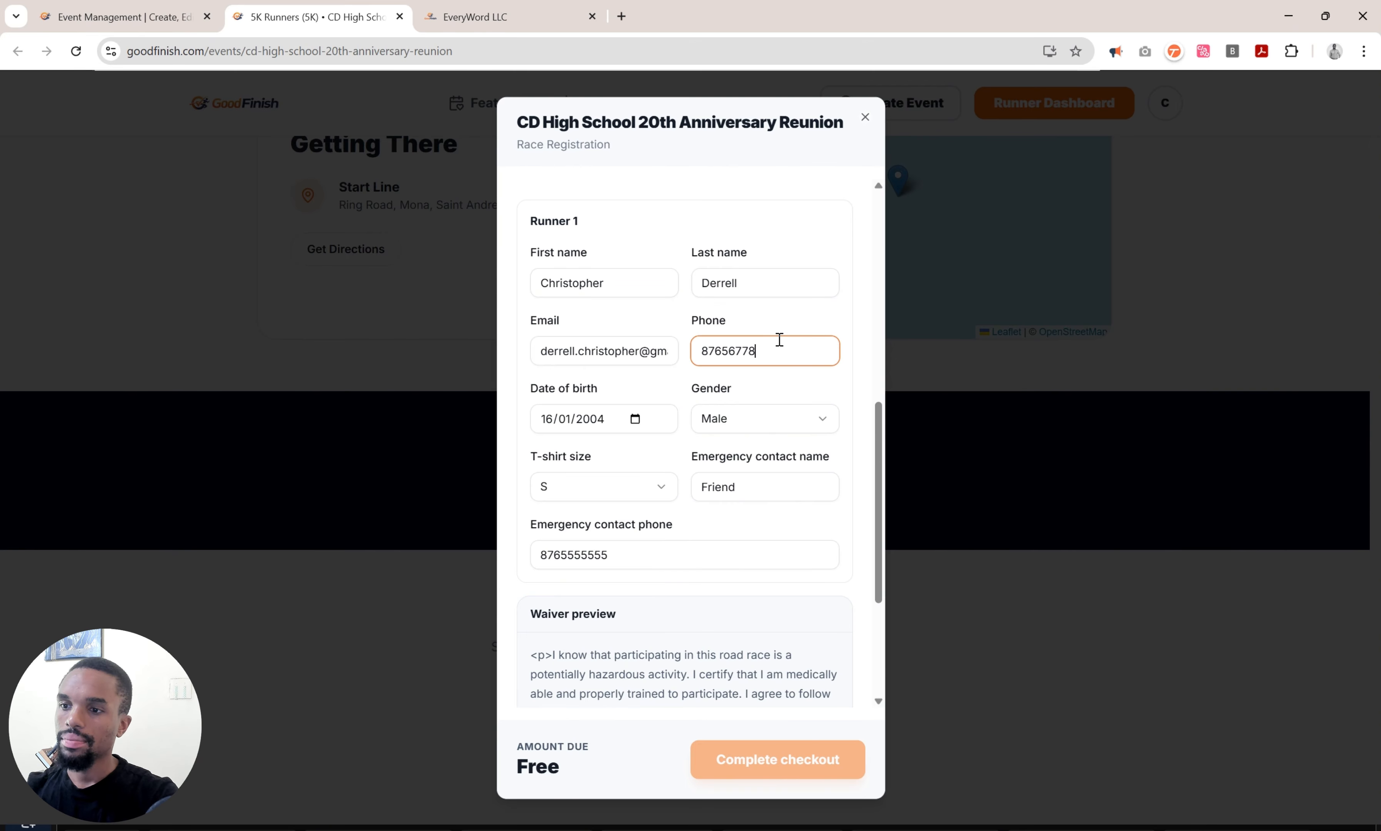
scroll(777, 339, "down", 5)
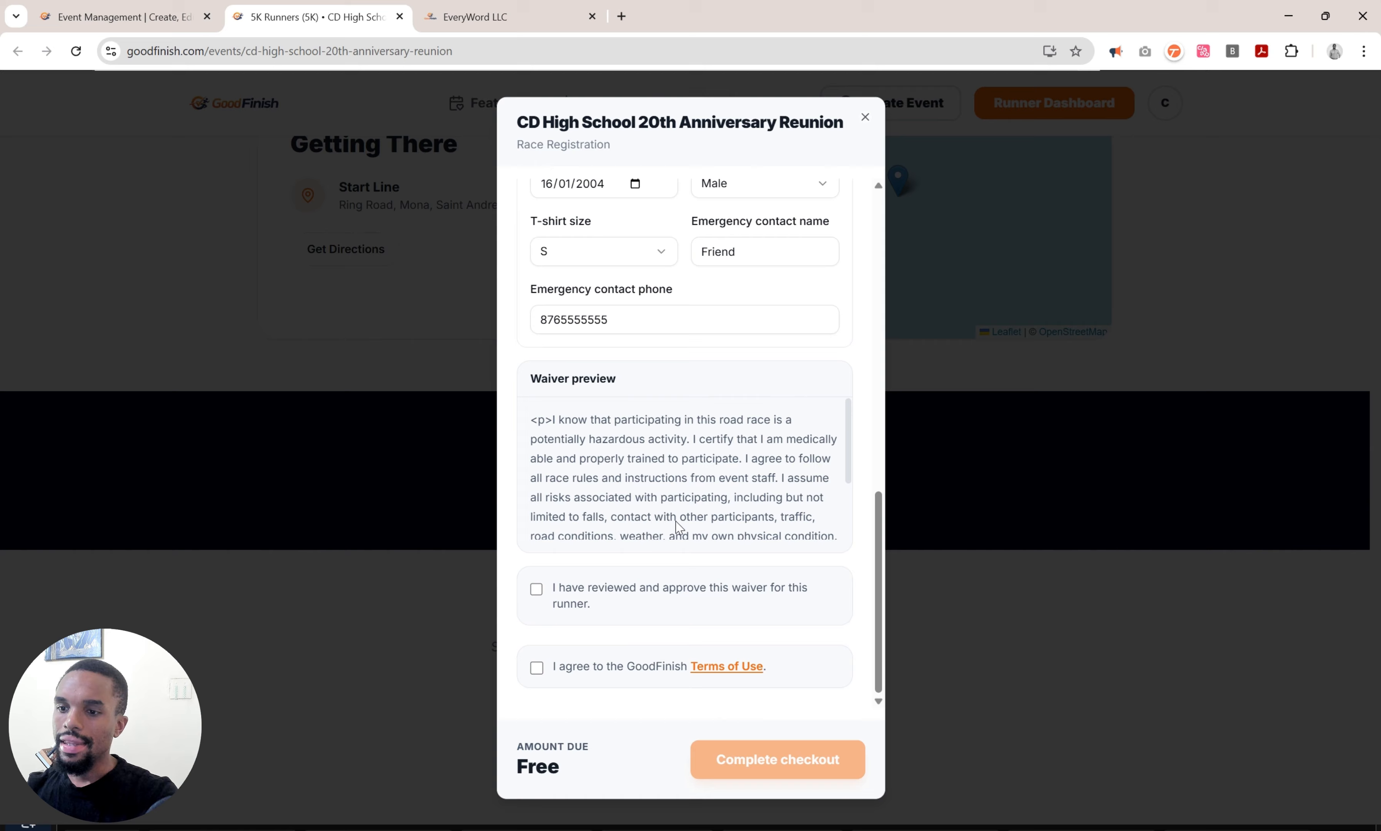
Accept the runner waiver and GoodFinish Terms of Use, then complete checkout for the 5K Runners race.
left_click(553, 601)
scroll(678, 472, "down", 1)
scroll(677, 473, "down", 1)
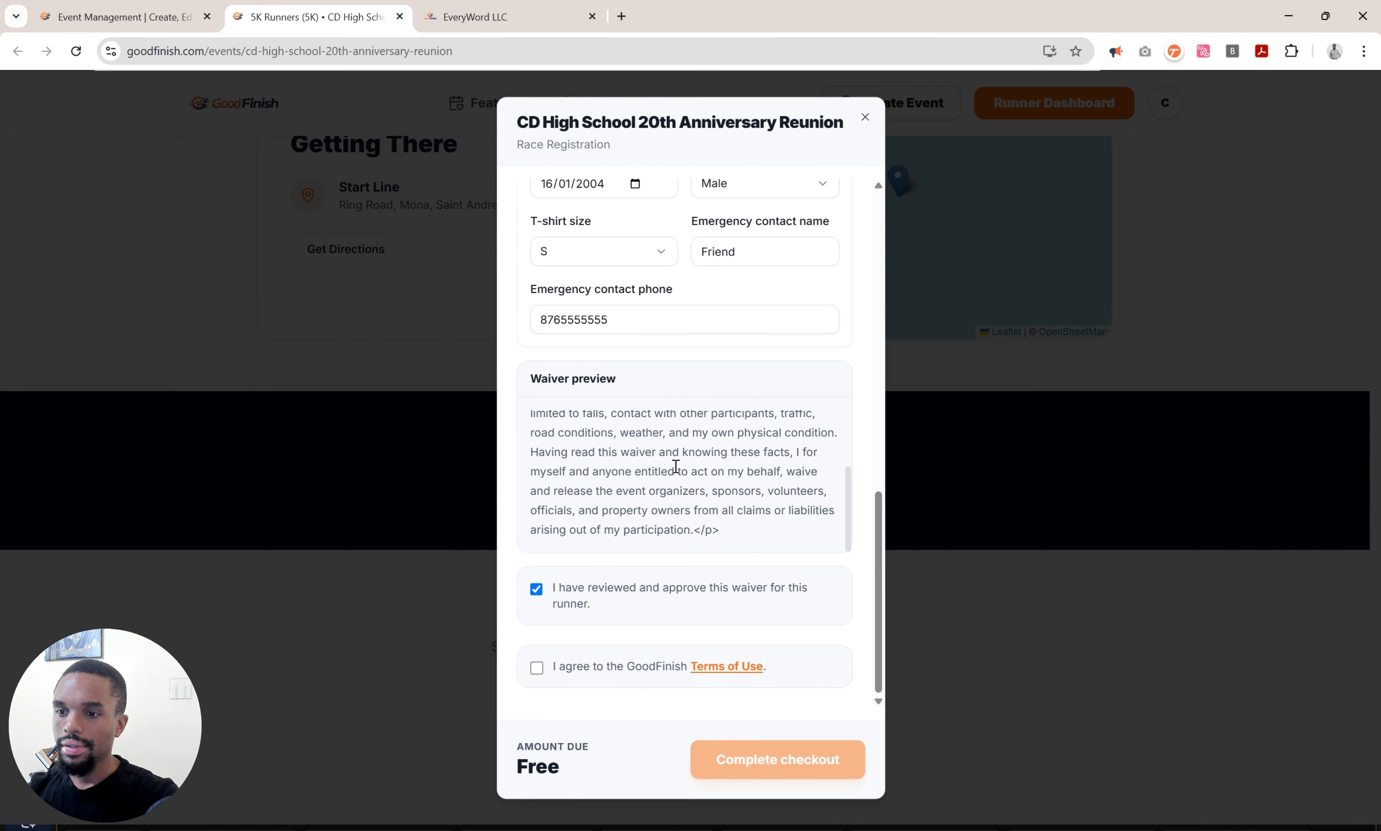
left_click(617, 666)
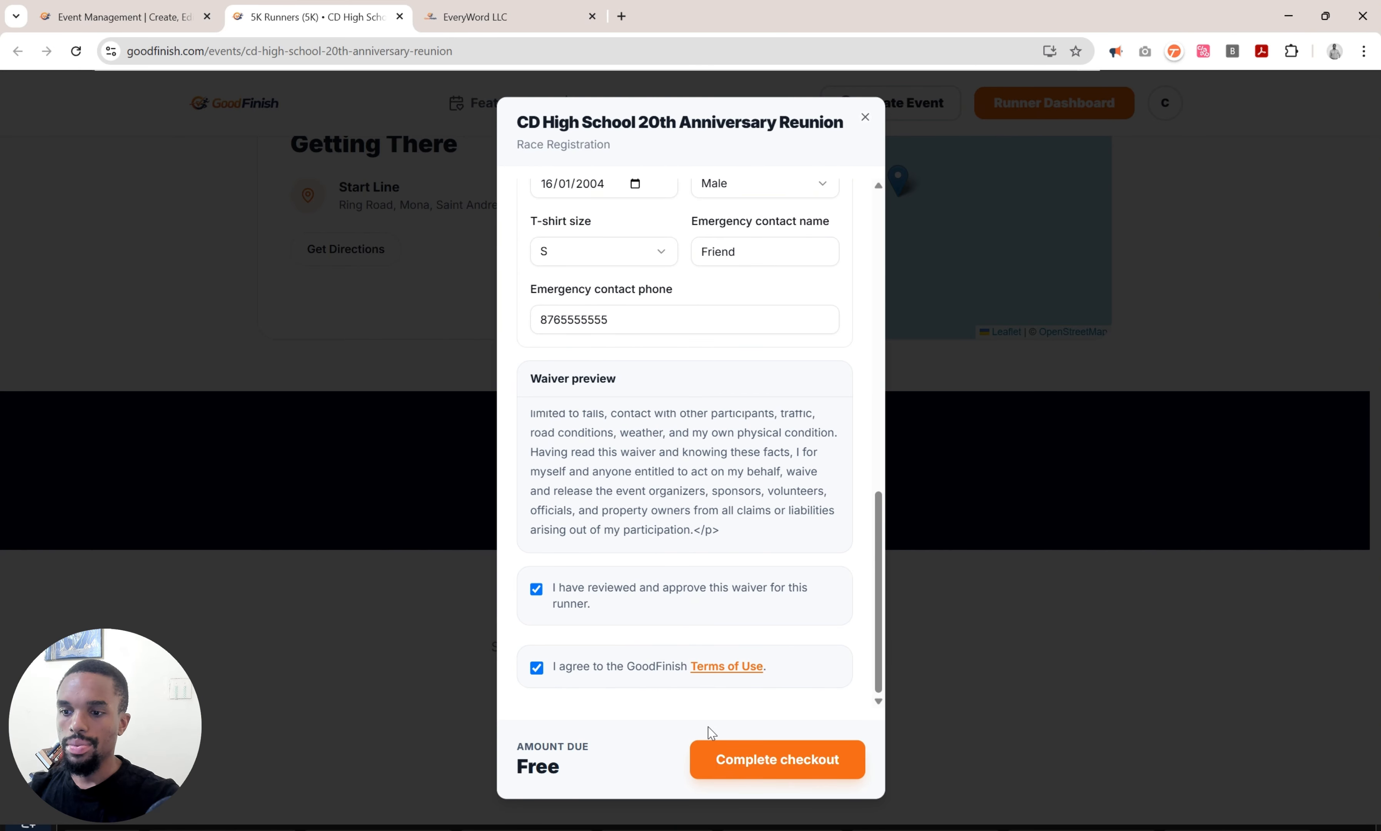
left_click(751, 758)
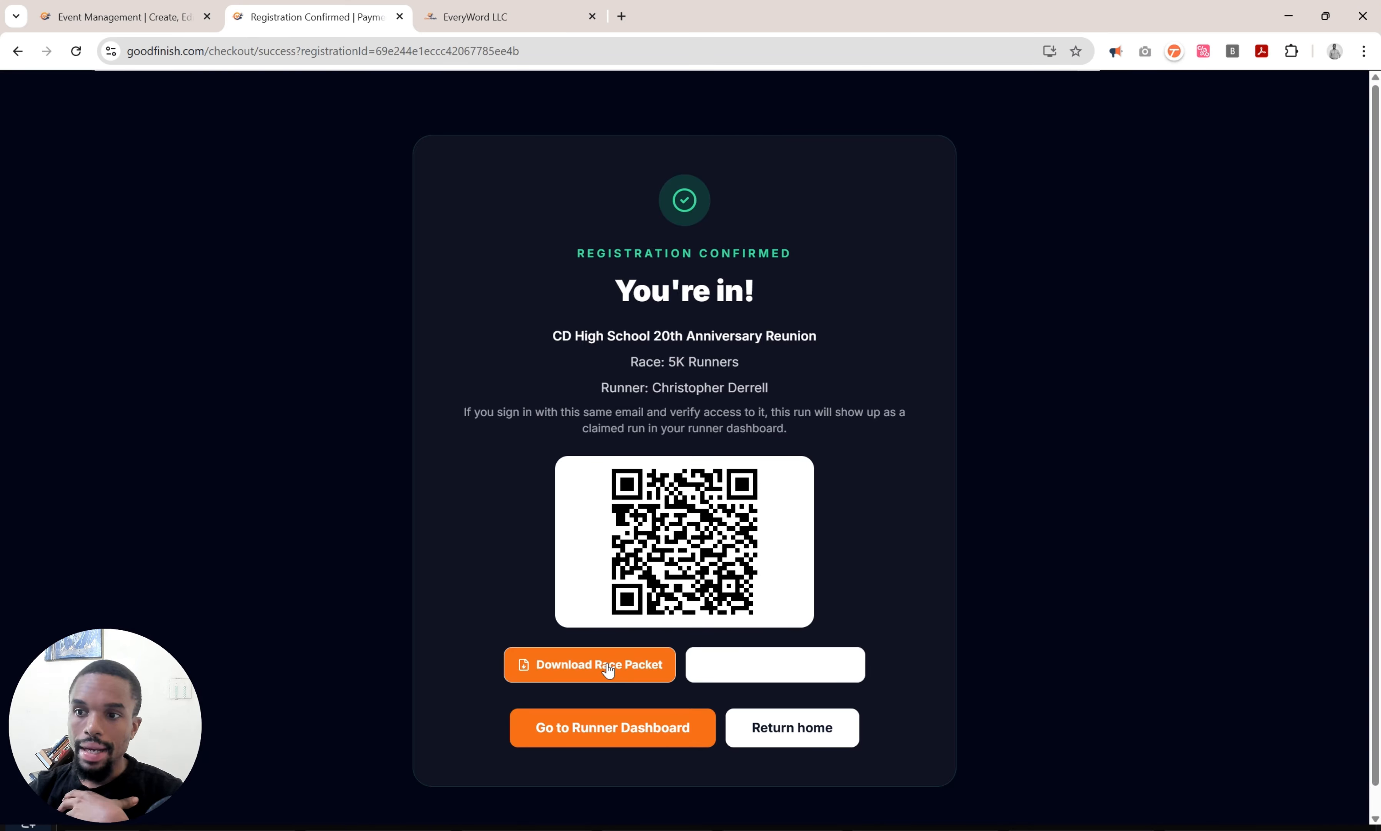
Save the runner's race packet PDF and the reunion's .ics calendar file from the confirmation page.
left_click(607, 666)
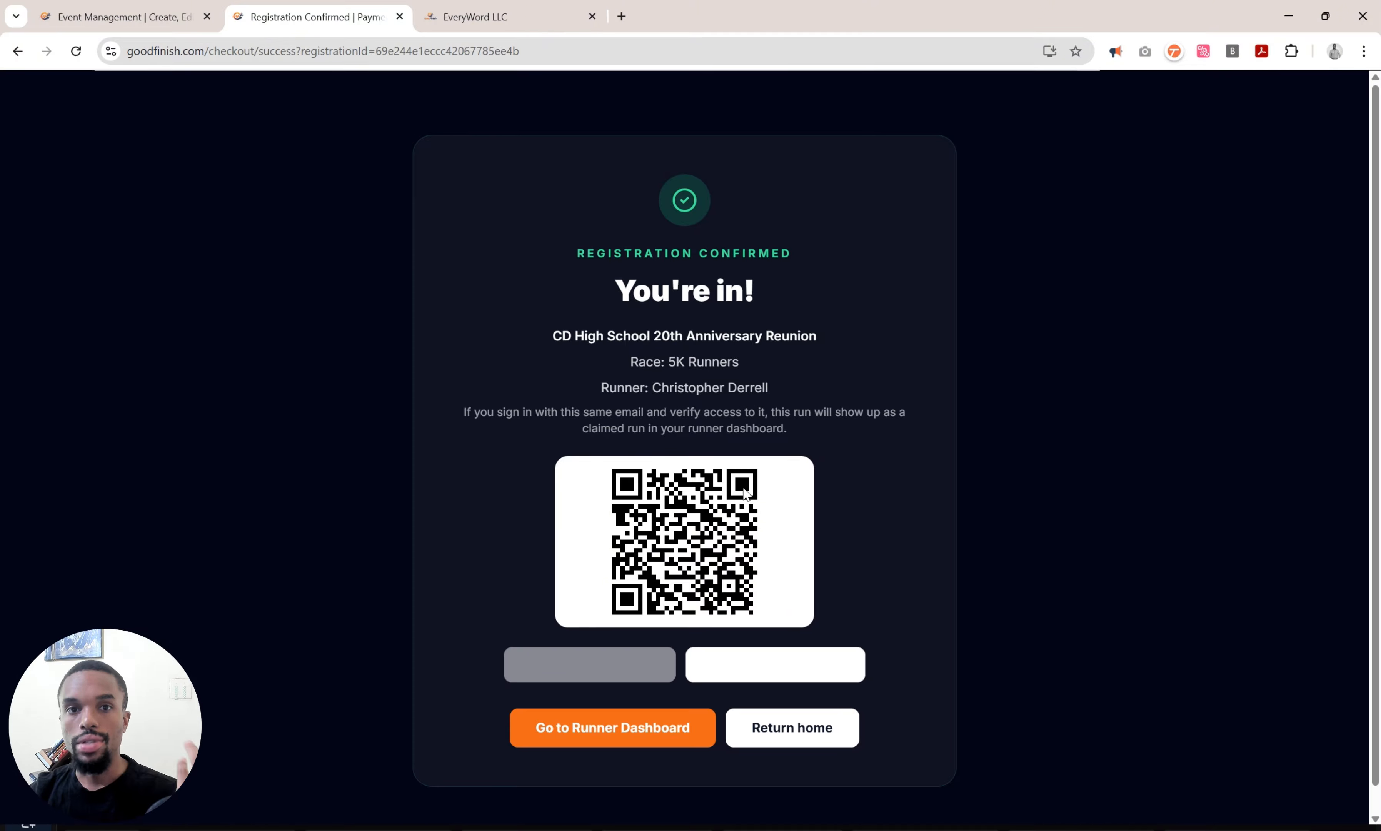
key("Return")
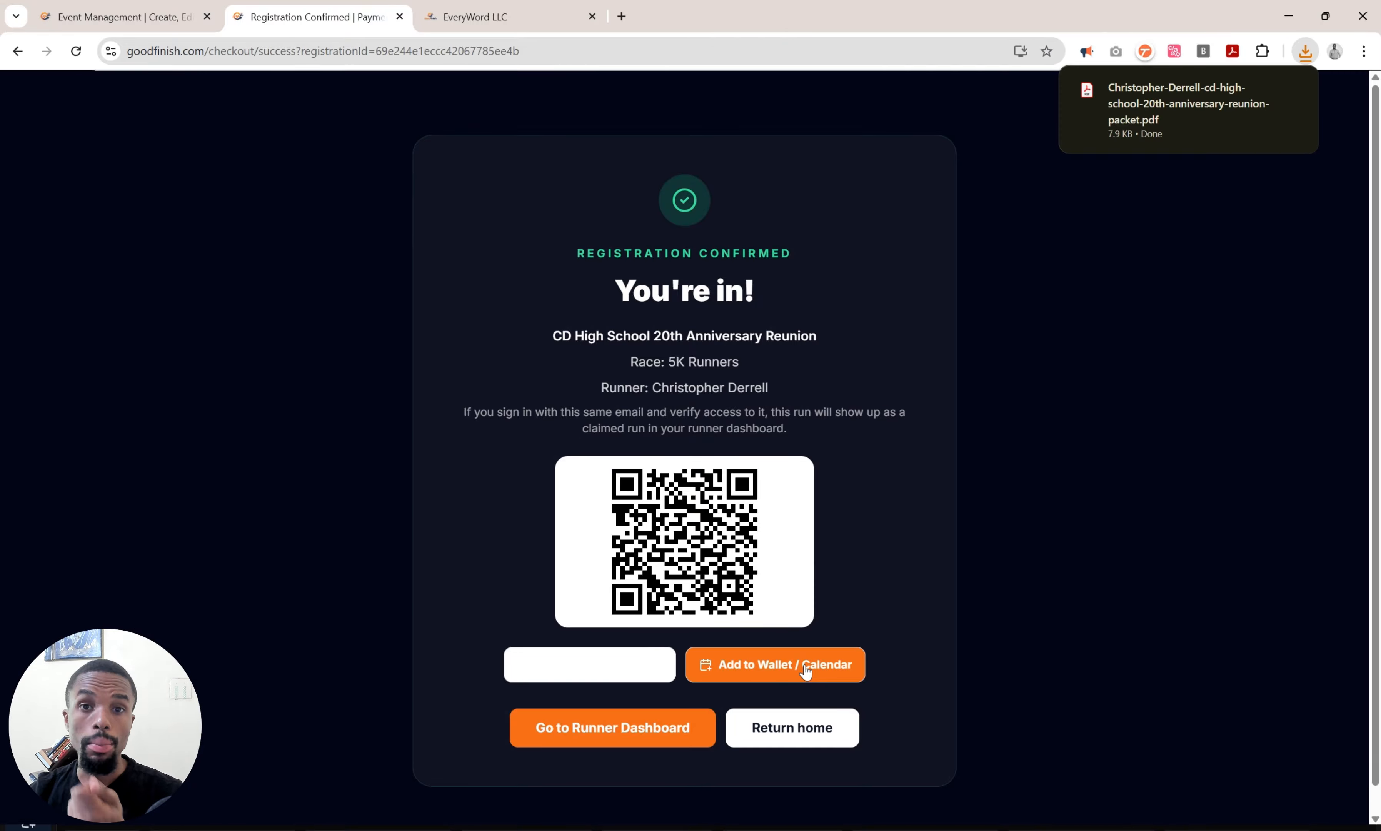
left_click(806, 672)
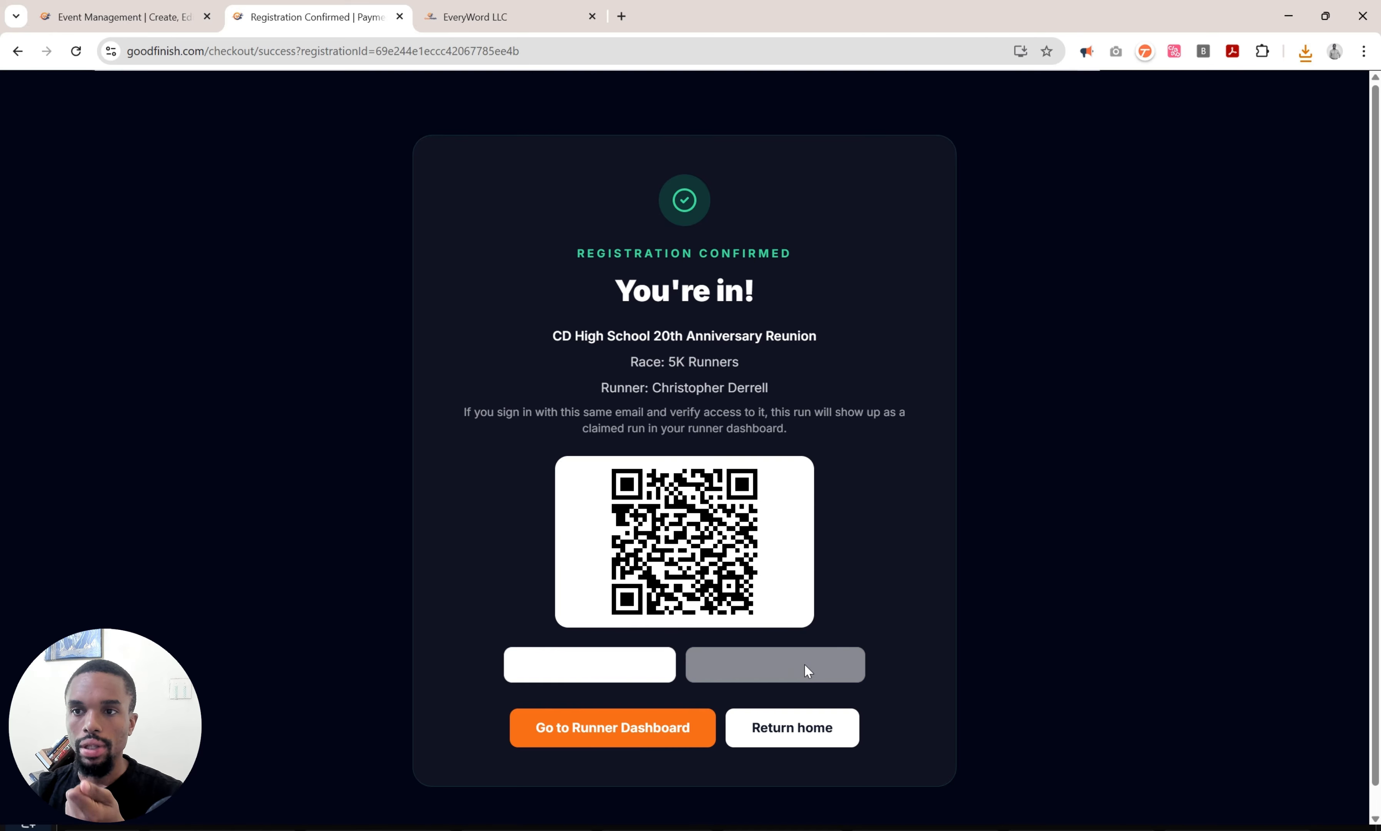
left_click(805, 664)
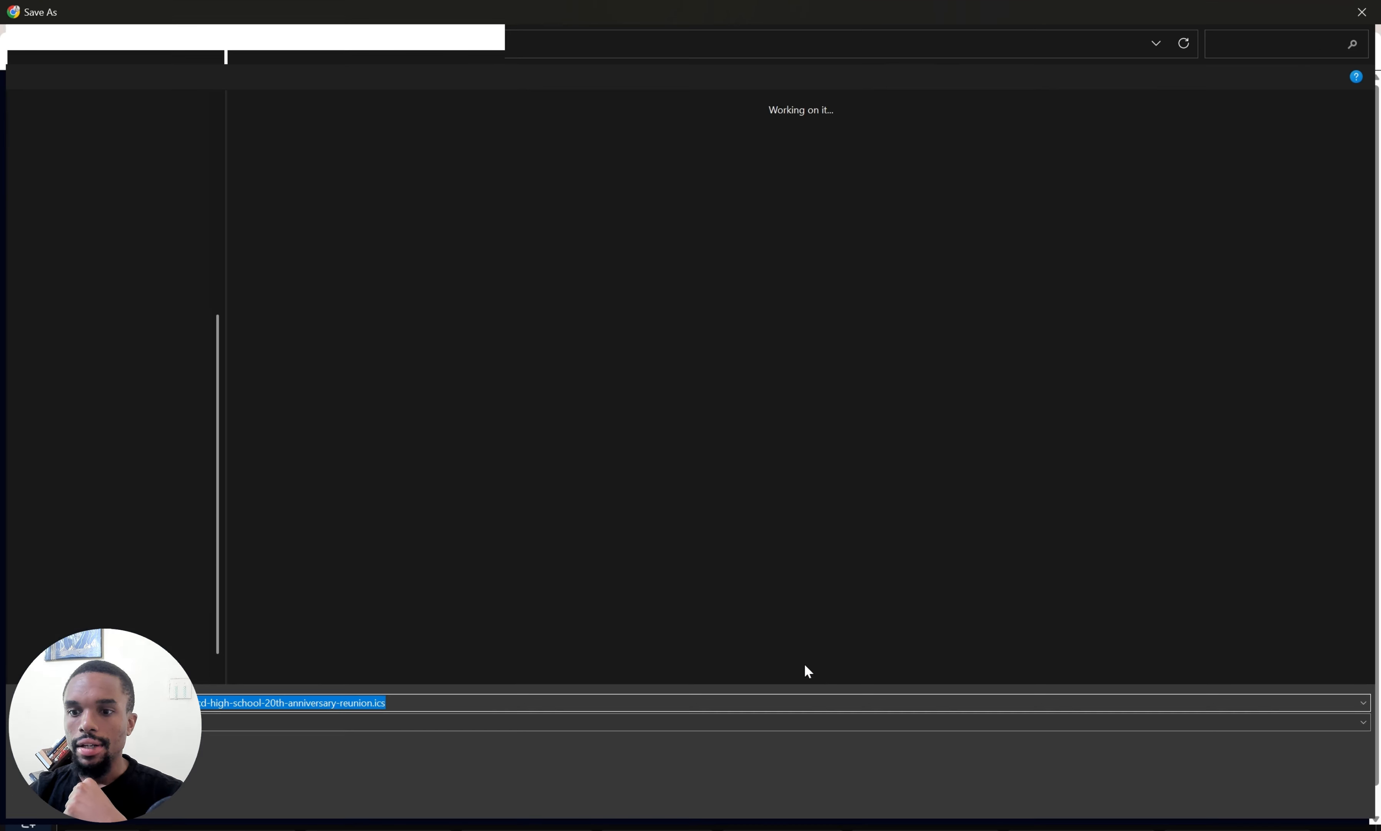
key("Return")
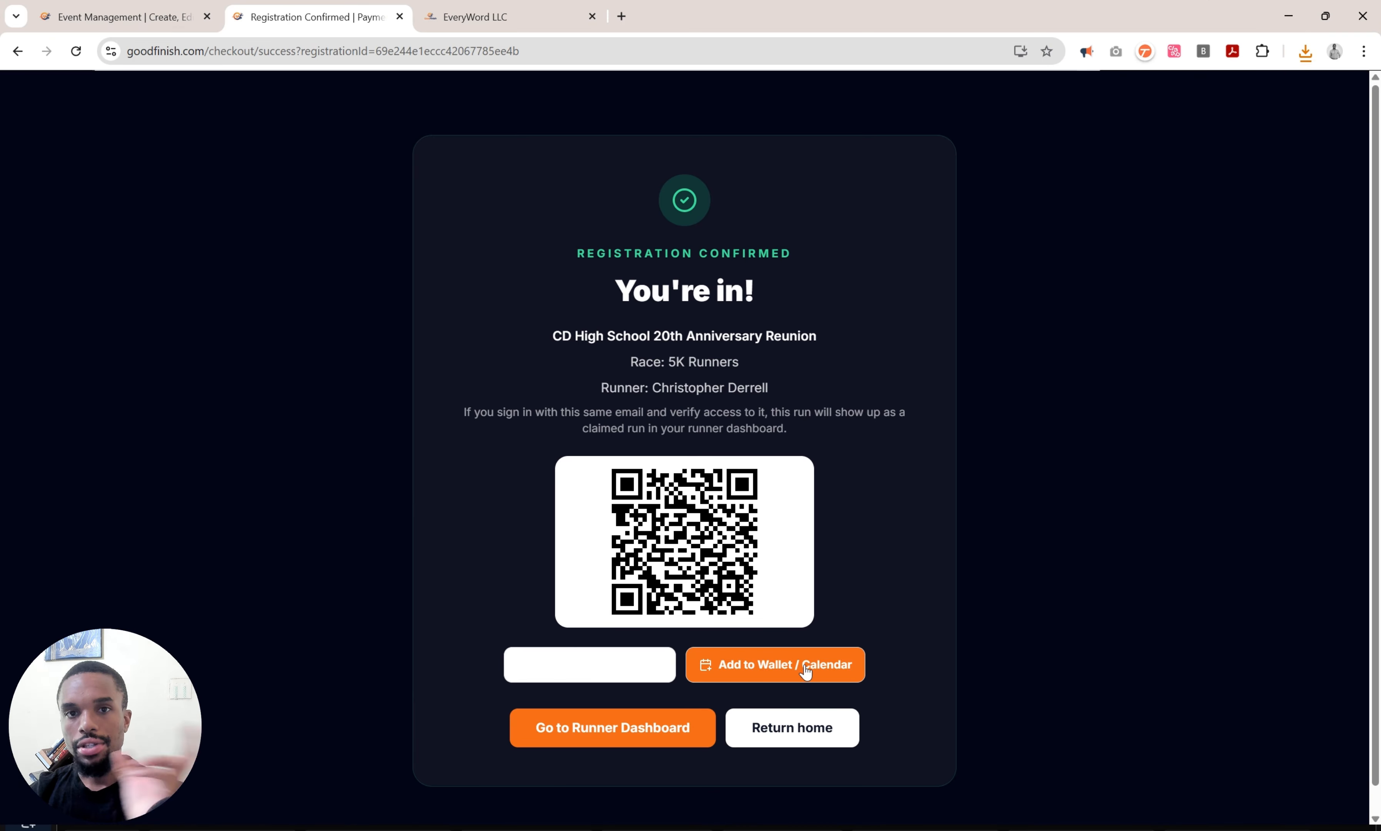
left_click(682, 732)
Reload the runner dashboard and check the reunion 5K Runners registration is listed as Paid and Claimed.
scroll(670, 561, "down", 1)
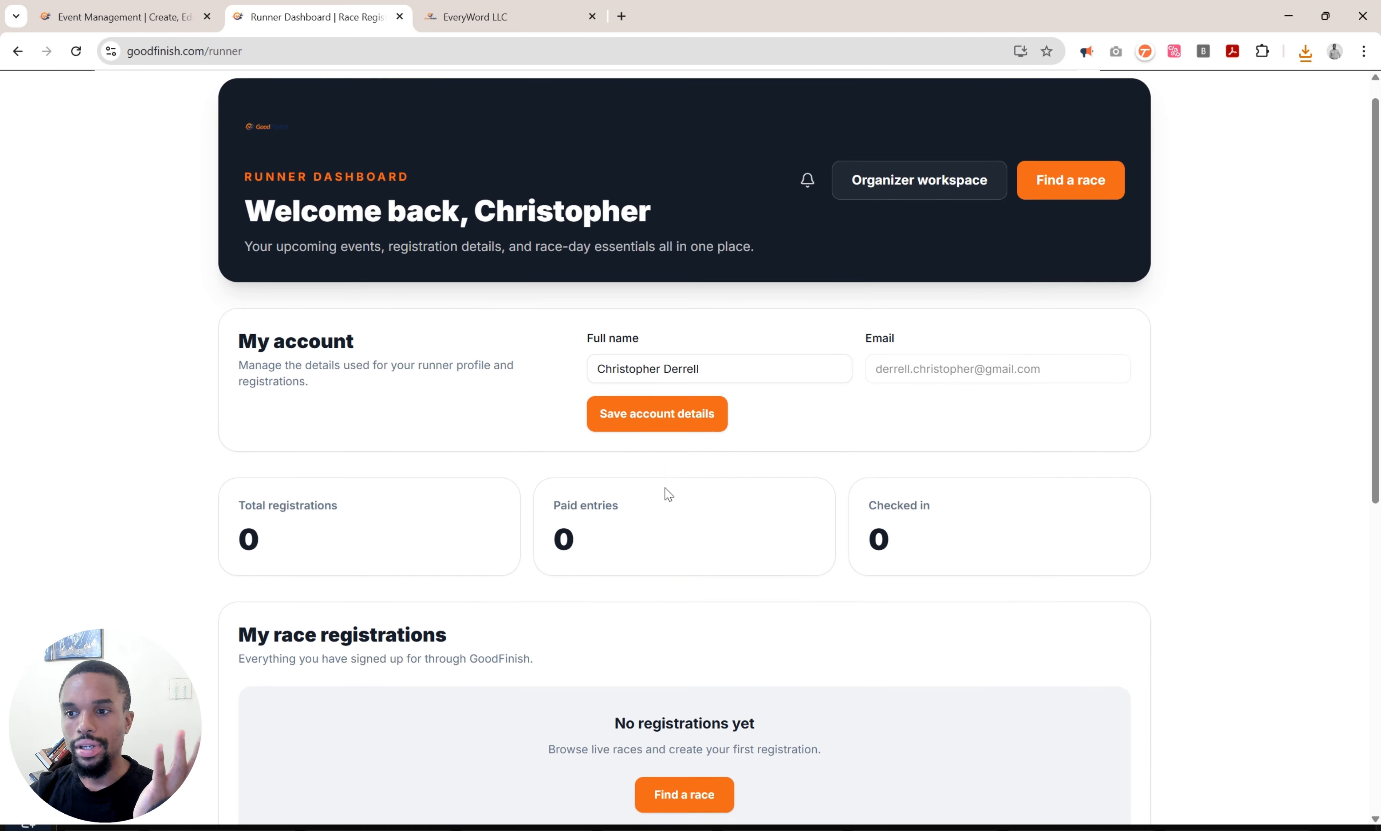
right_click(669, 494)
left_click(809, 117)
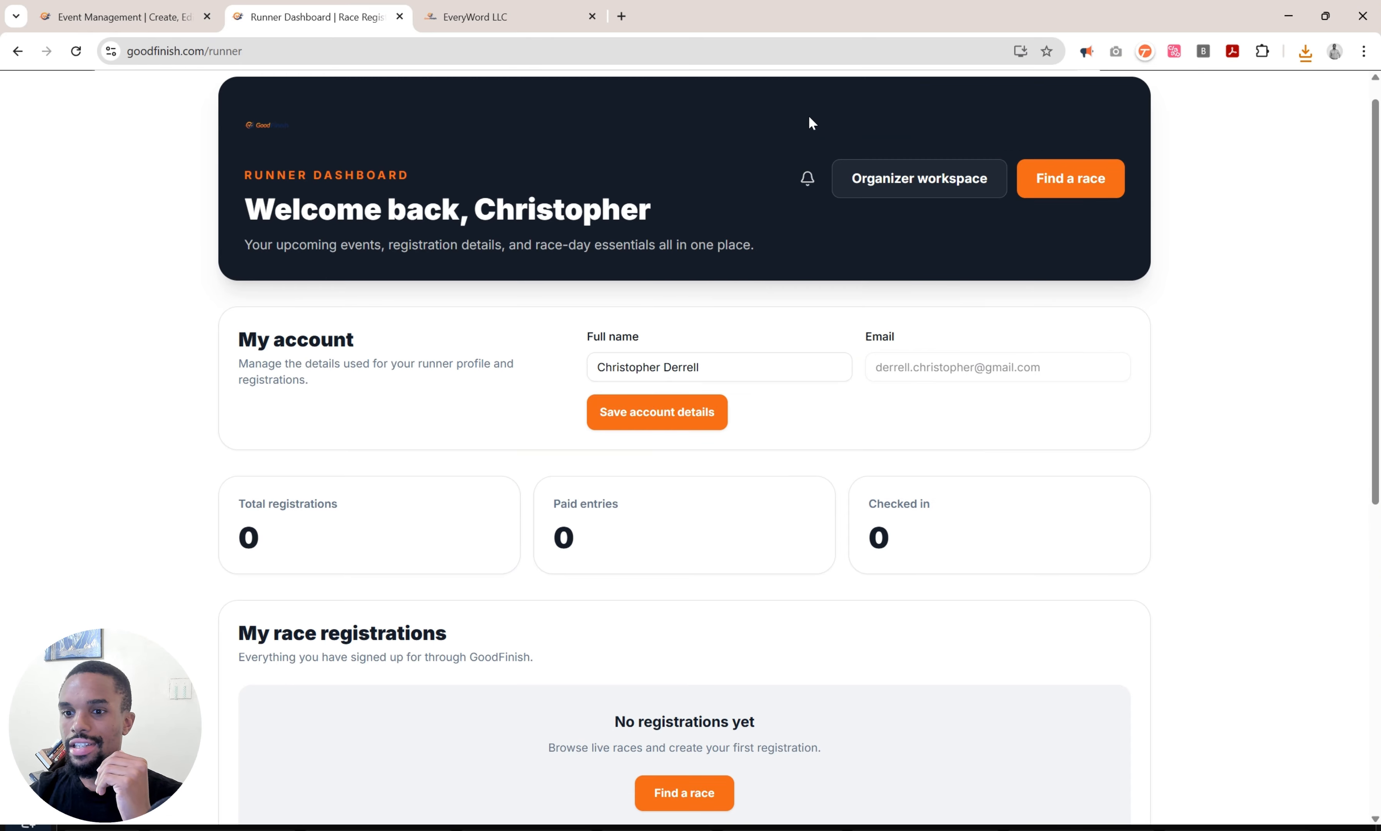
scroll(780, 381, "down", 5)
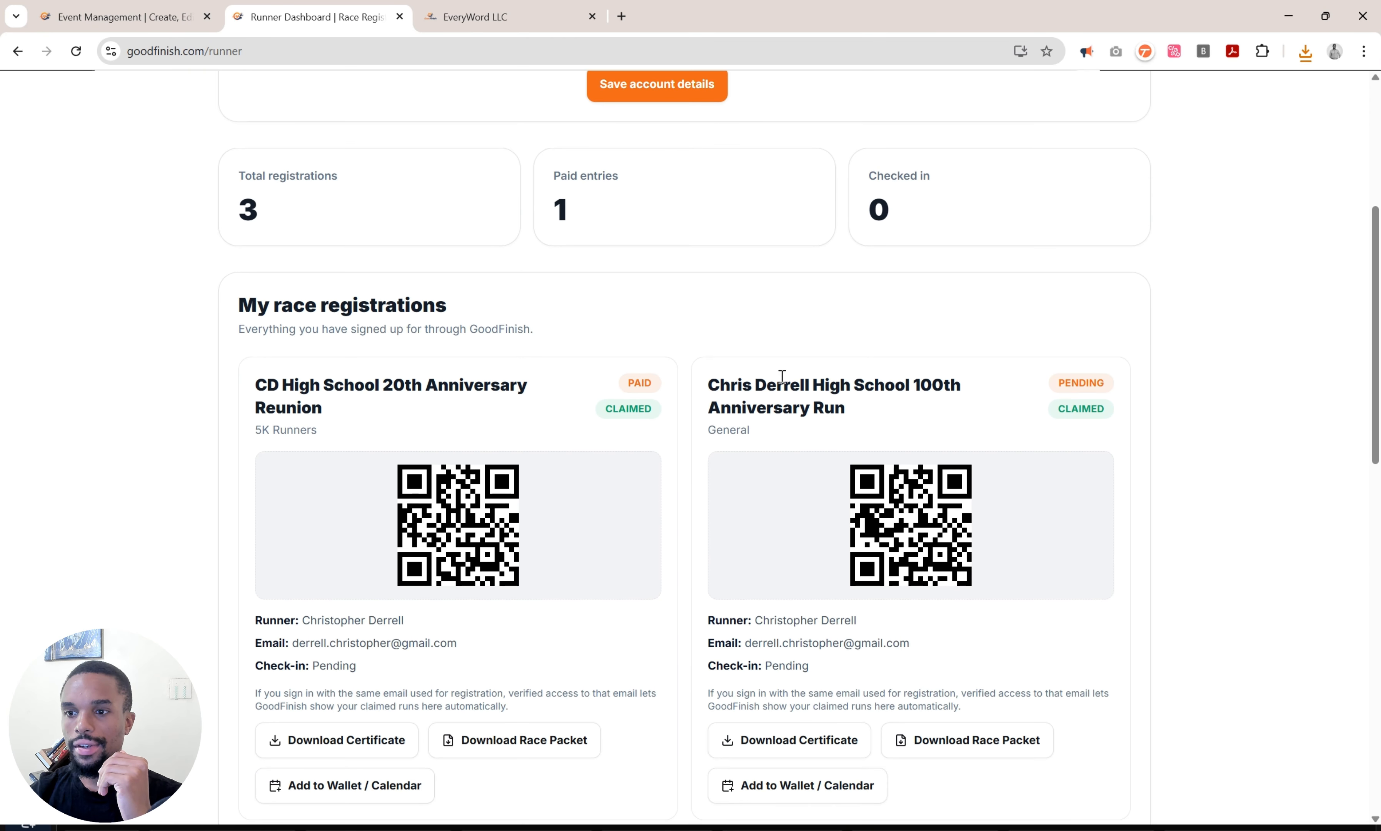
scroll(507, 532, "down", 1)
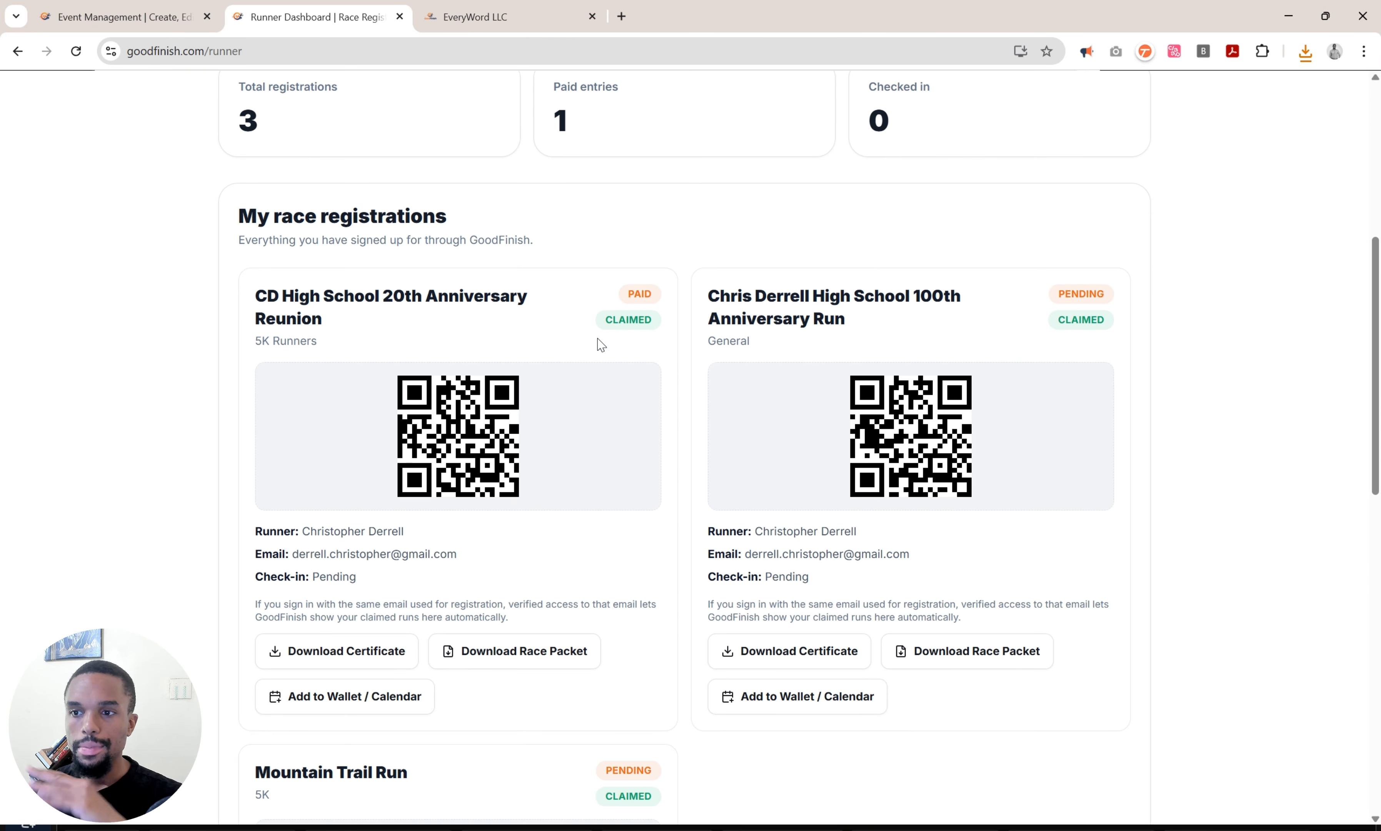
scroll(527, 496, "down", 1)
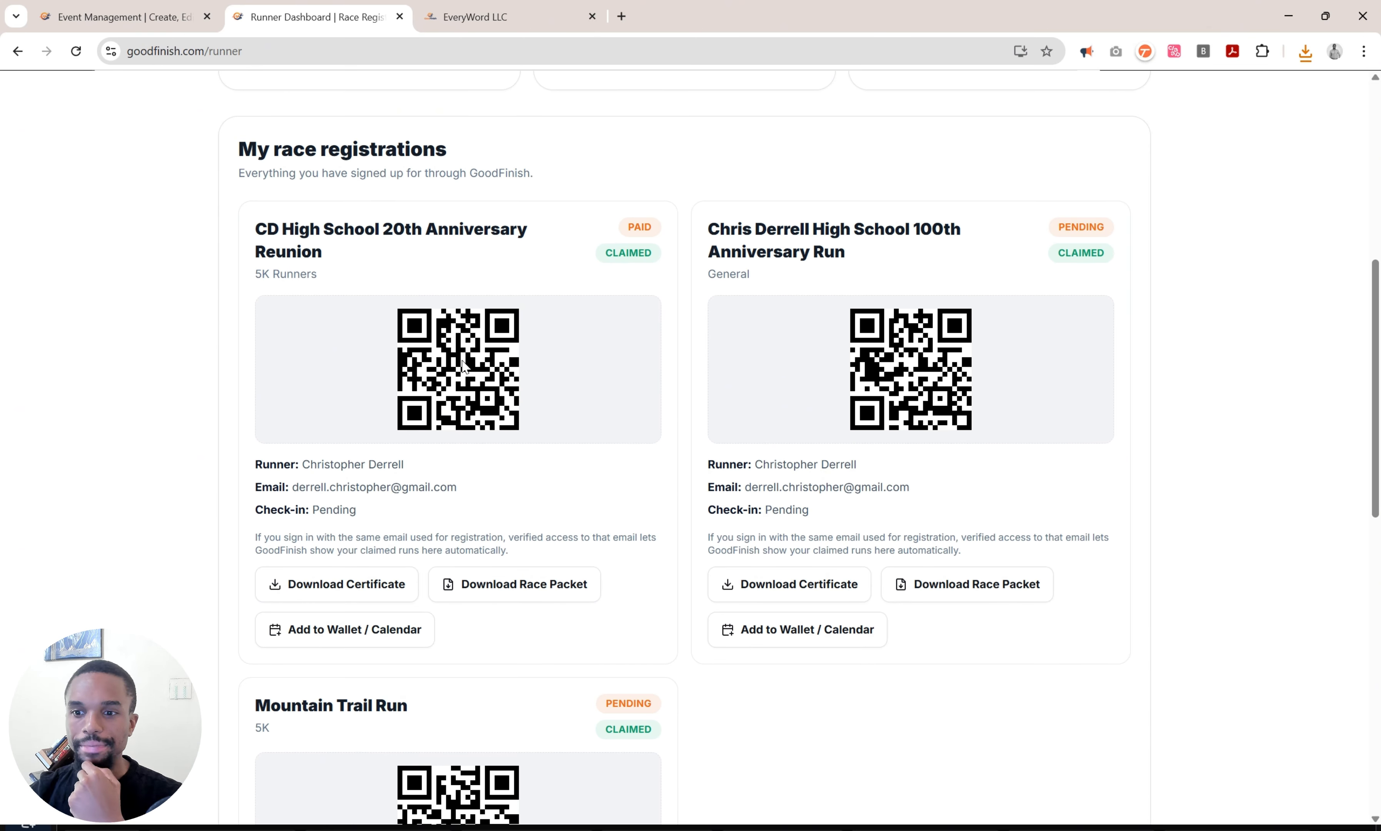
scroll(463, 367, "up", 8)
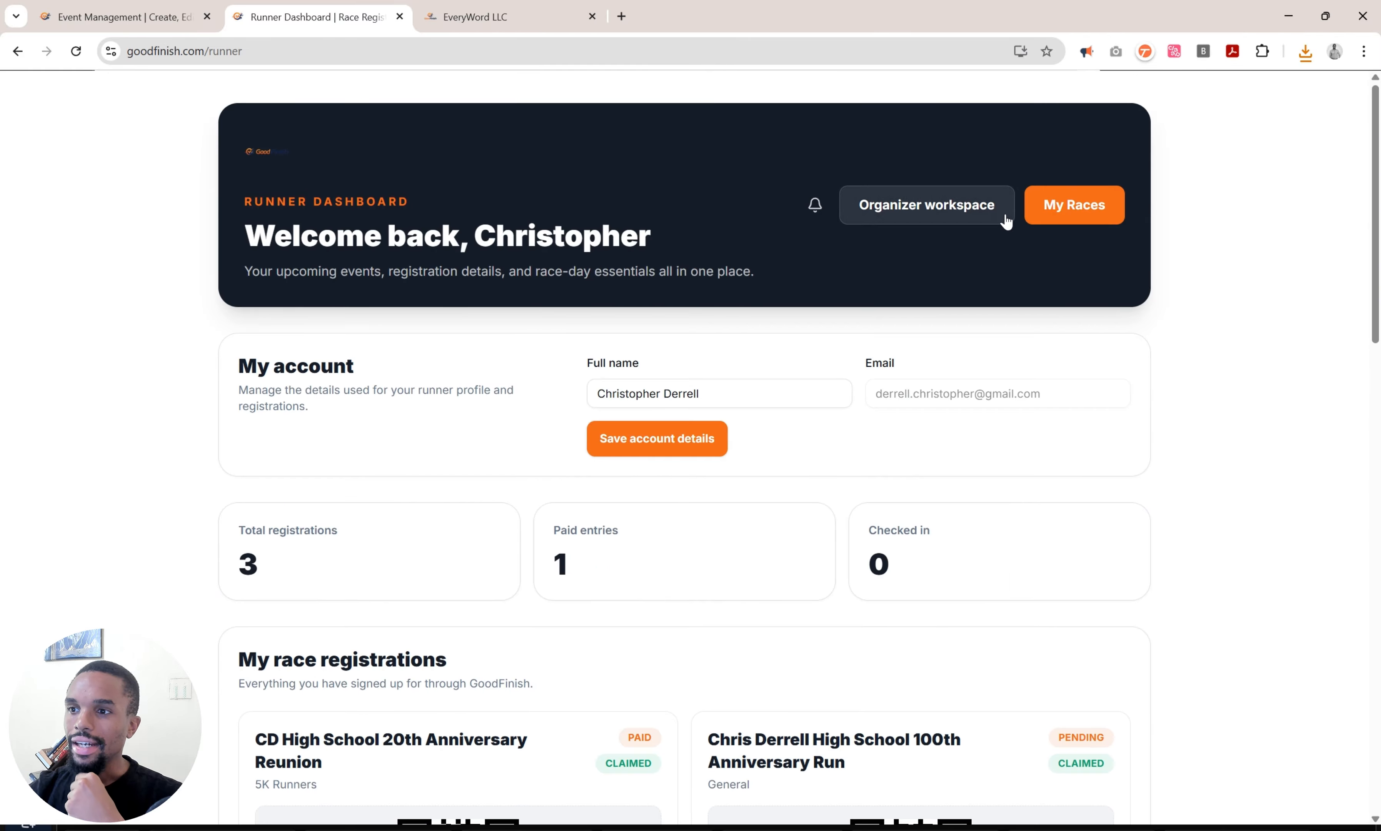
left_click(997, 212)
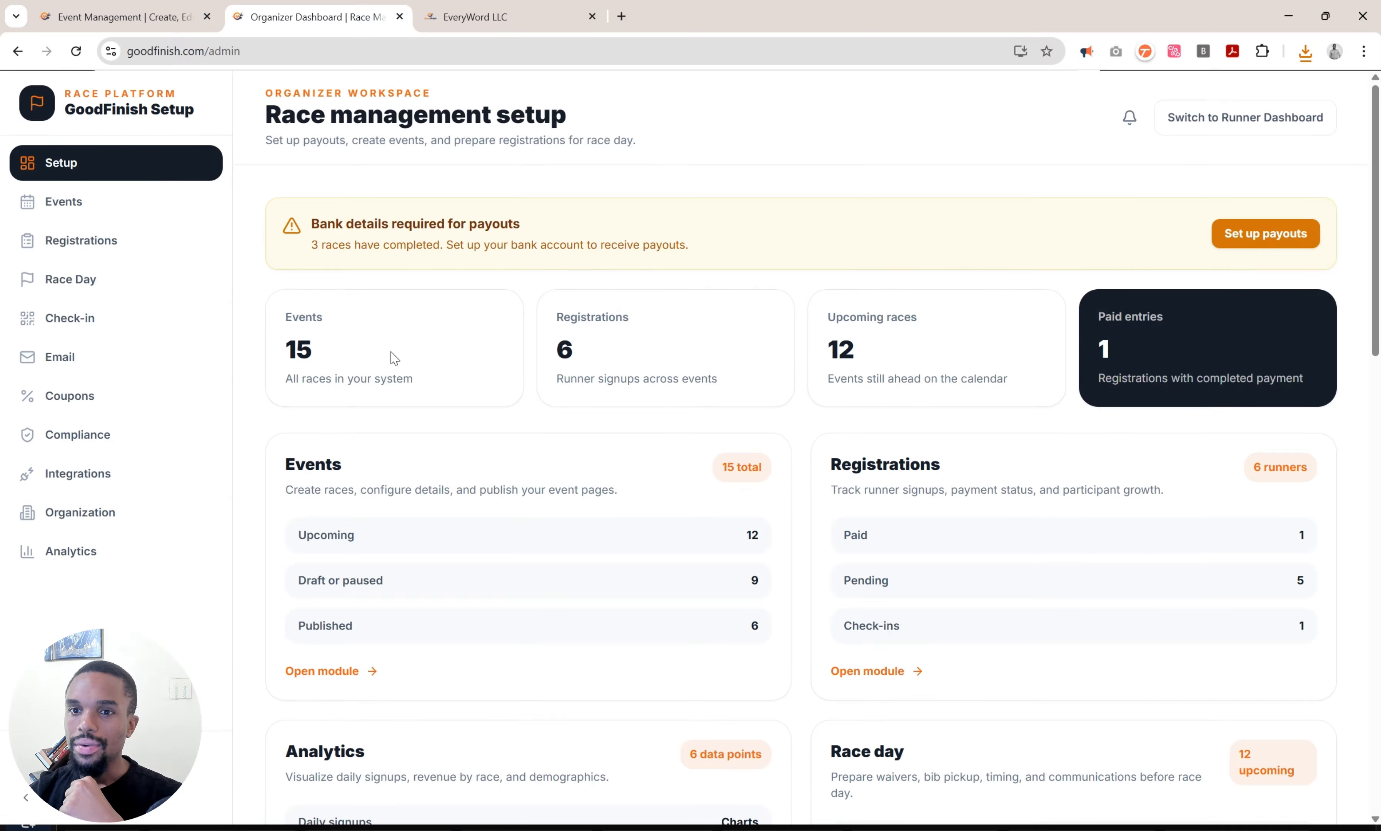
Go through the organizer's Events list to the Registrations page and reload it.
double_click(112, 221)
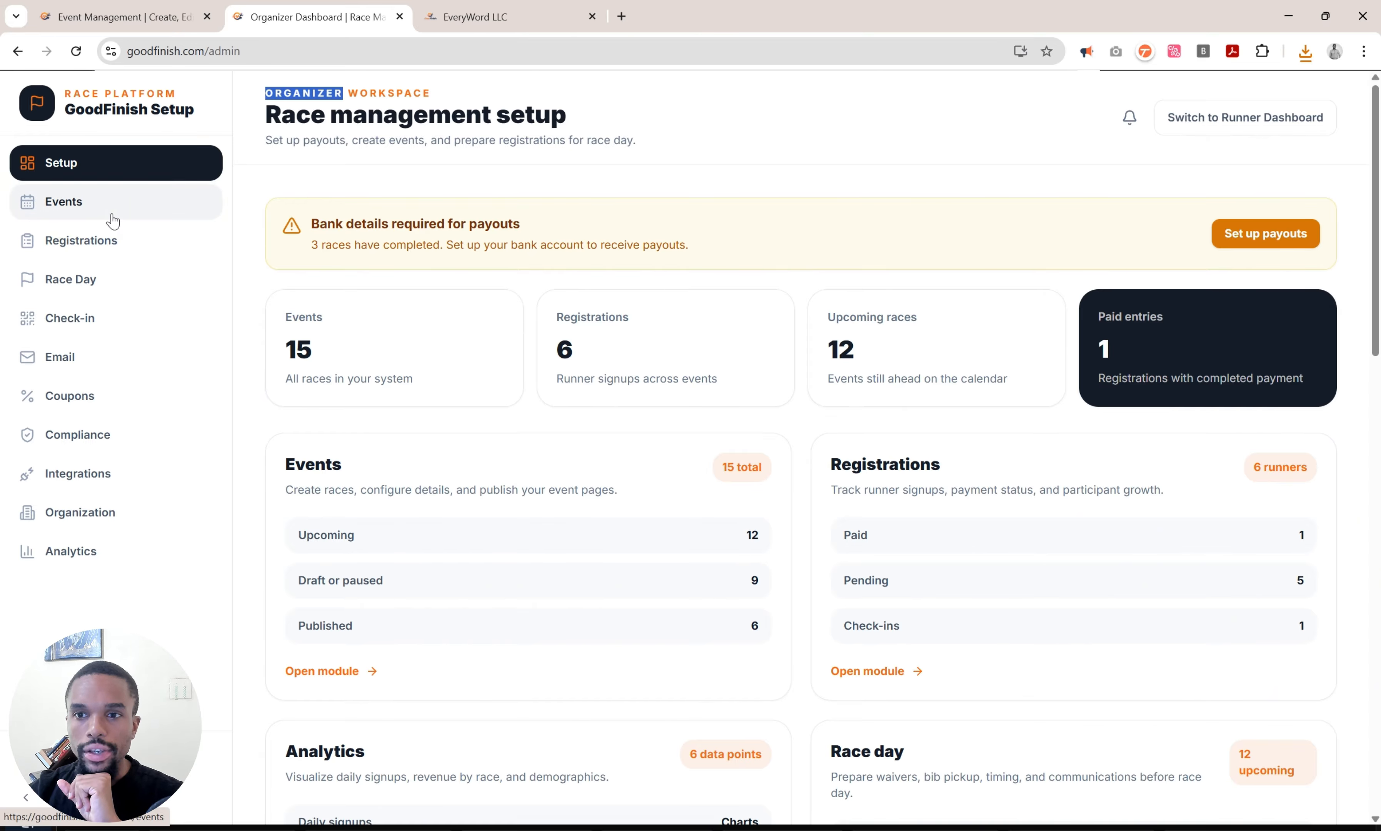
left_click(112, 222)
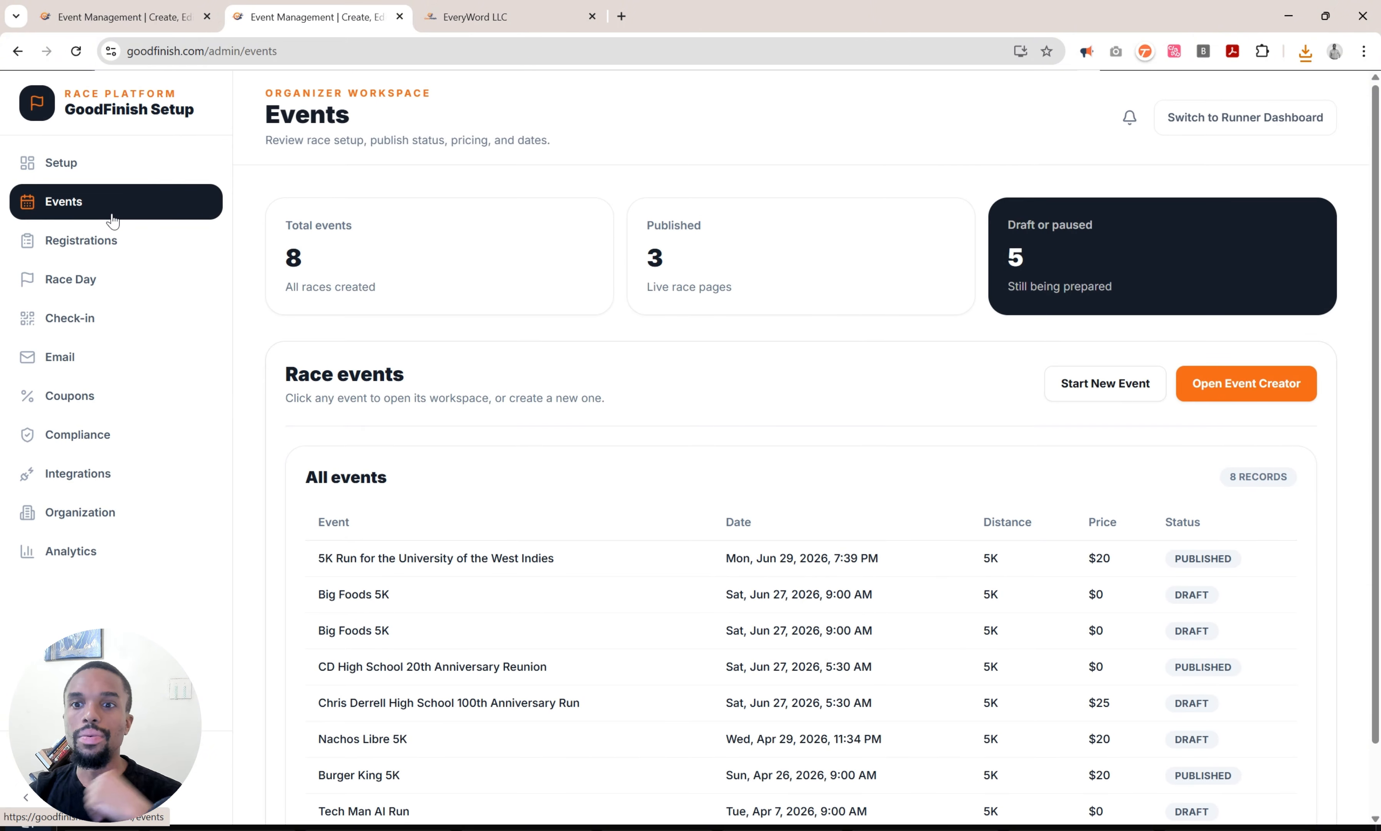
left_click(114, 232)
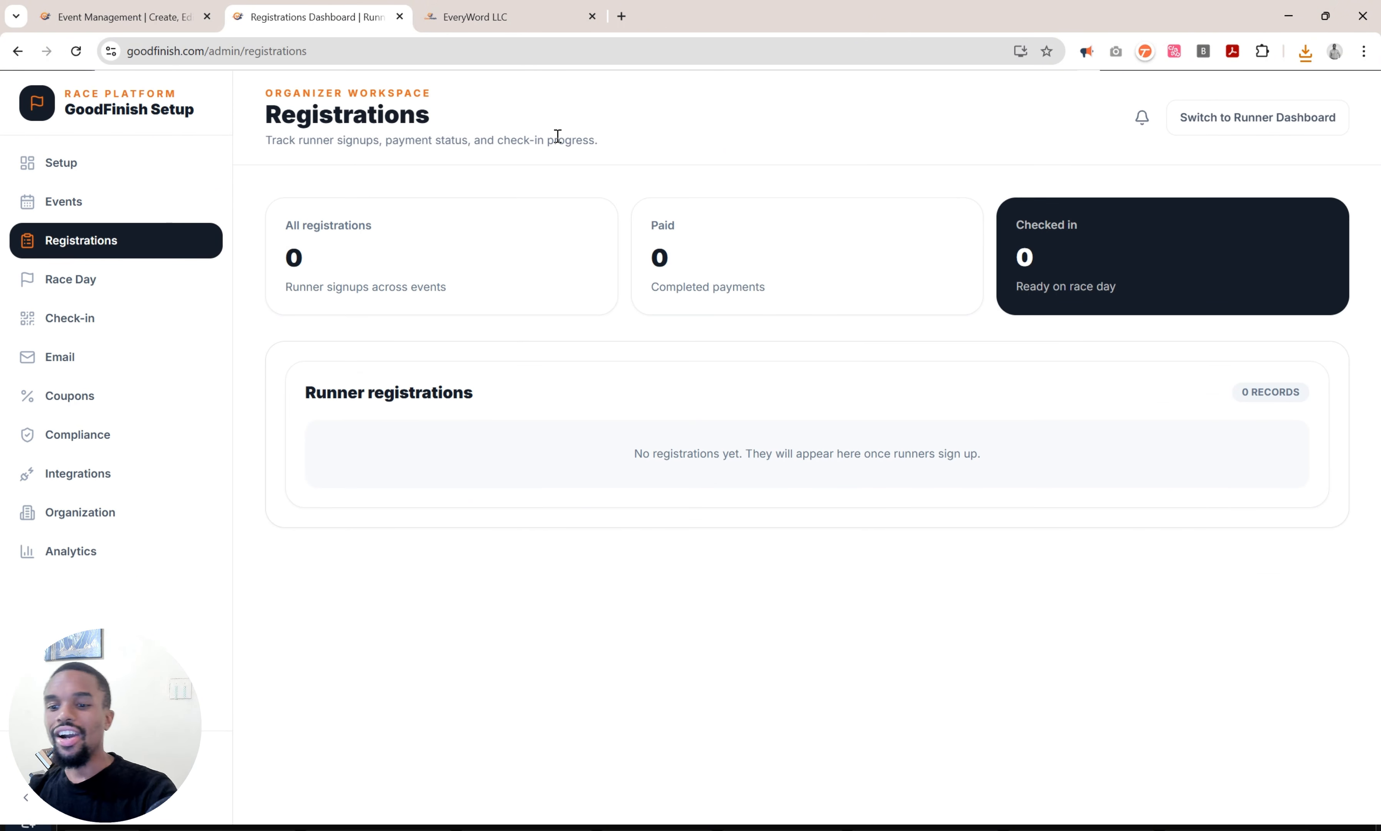
key("ctrl+r")
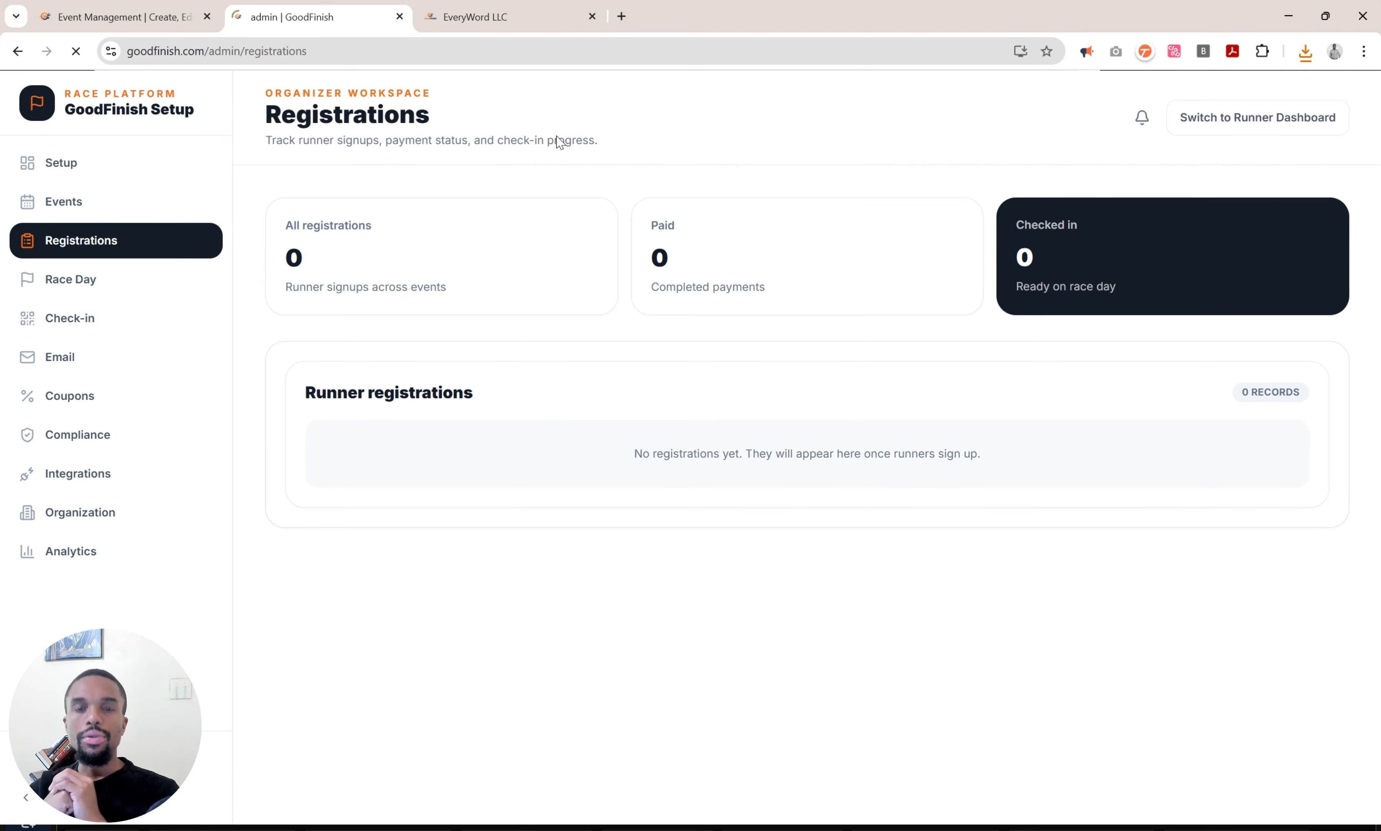